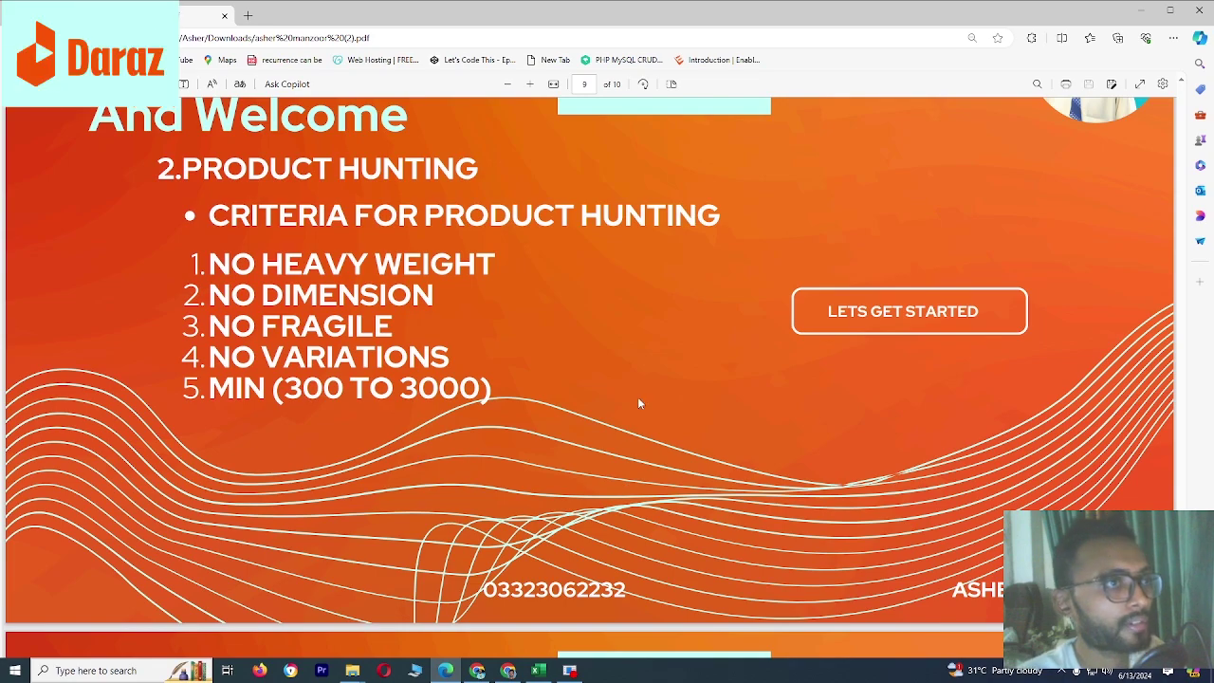
# Step: Scroll through the PDF slides down to the profit calculator page
pyautogui.scroll(-3, 639, 402)
pyautogui.scroll(3, 639, 403)
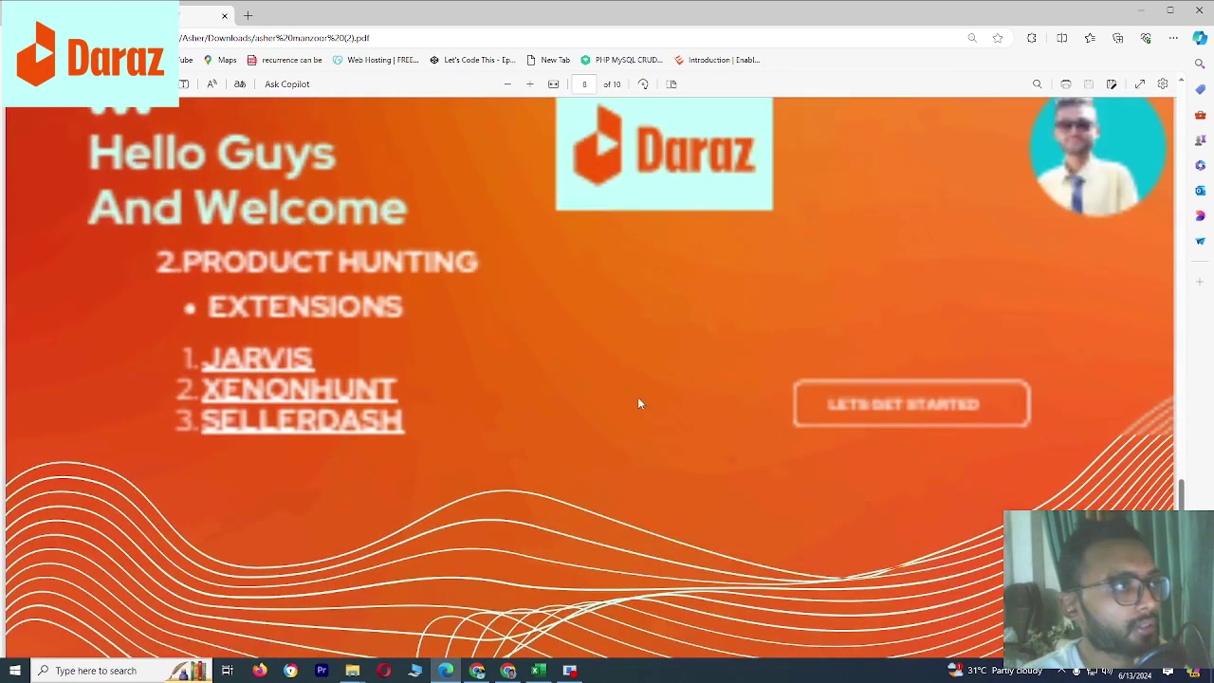
pyautogui.scroll(1, 639, 403)
pyautogui.scroll(3, 639, 403)
pyautogui.scroll(-5, 639, 403)
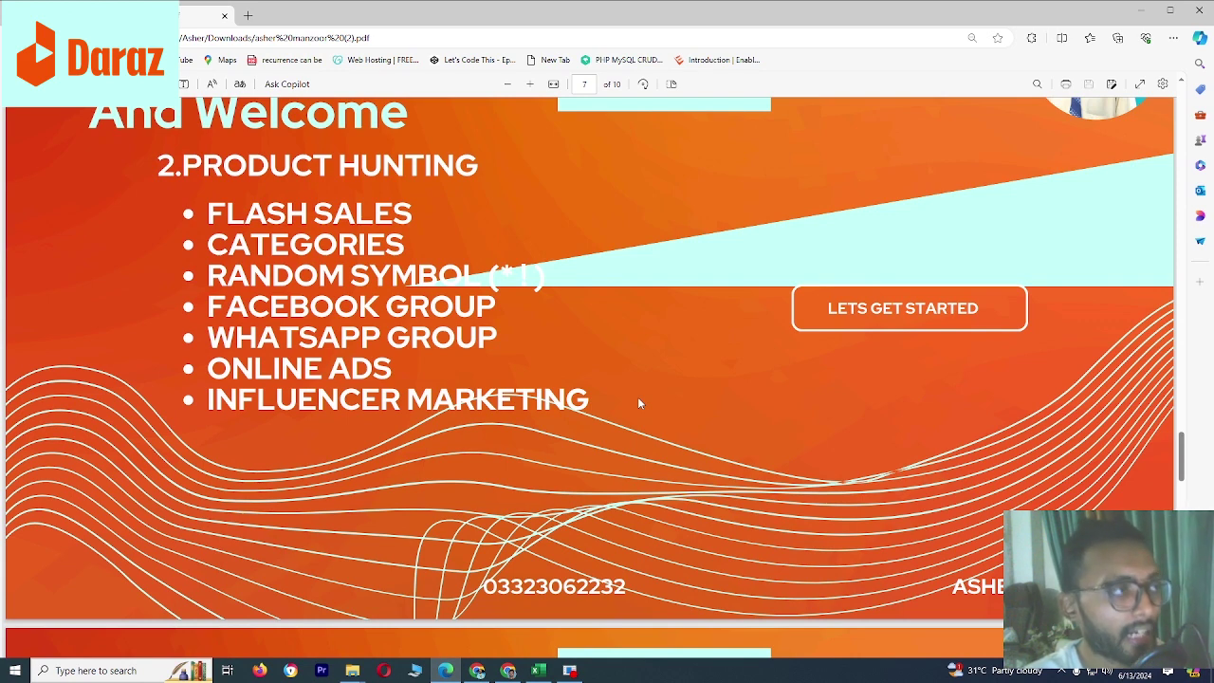
pyautogui.scroll(-4, 637, 403)
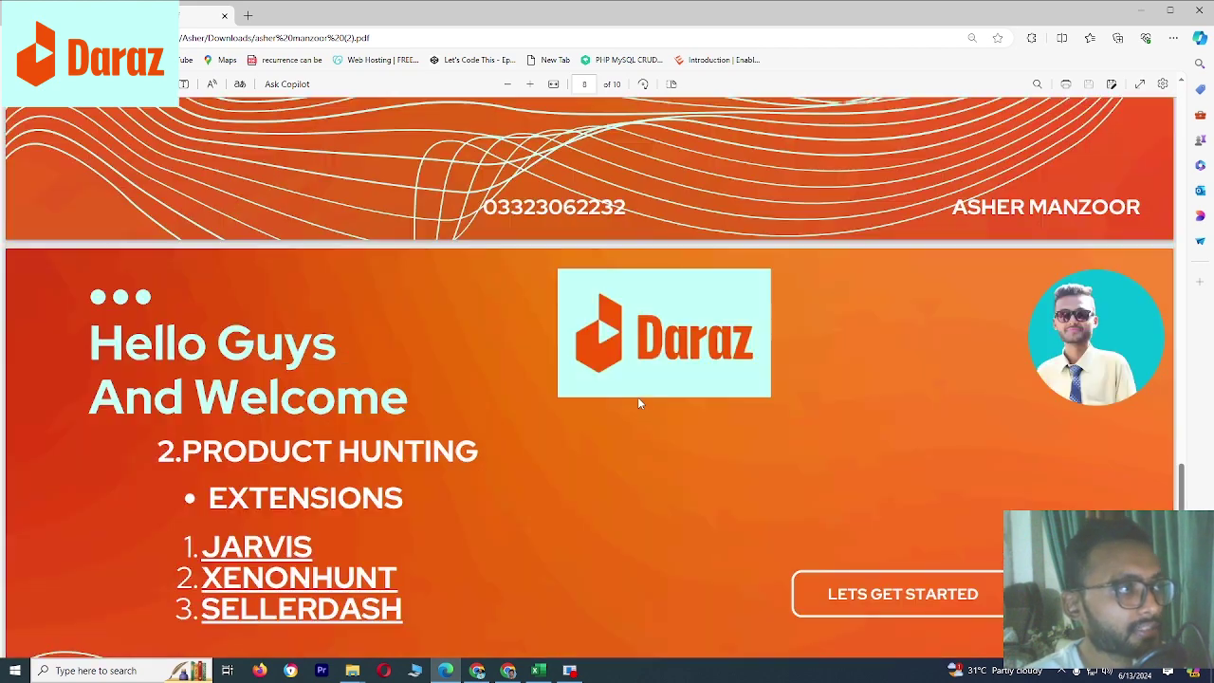
pyautogui.scroll(1, 638, 403)
pyautogui.scroll(-3, 637, 403)
pyautogui.scroll(-2, 638, 403)
pyautogui.scroll(-2, 639, 404)
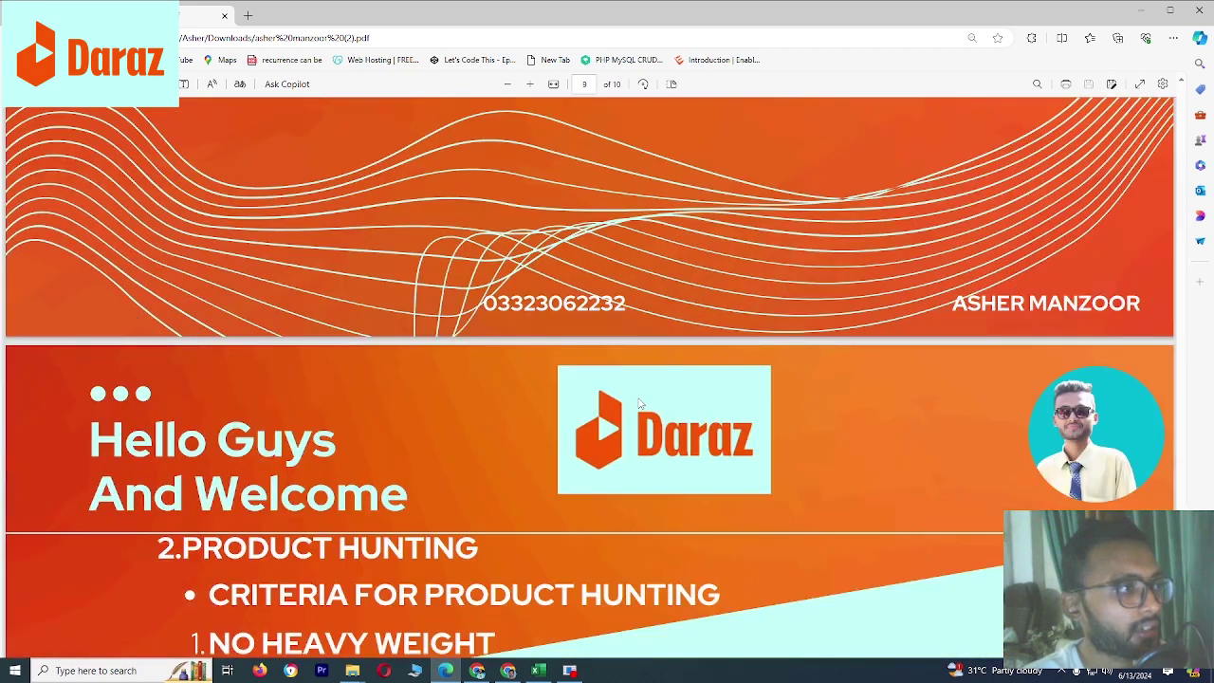
pyautogui.scroll(-1, 640, 403)
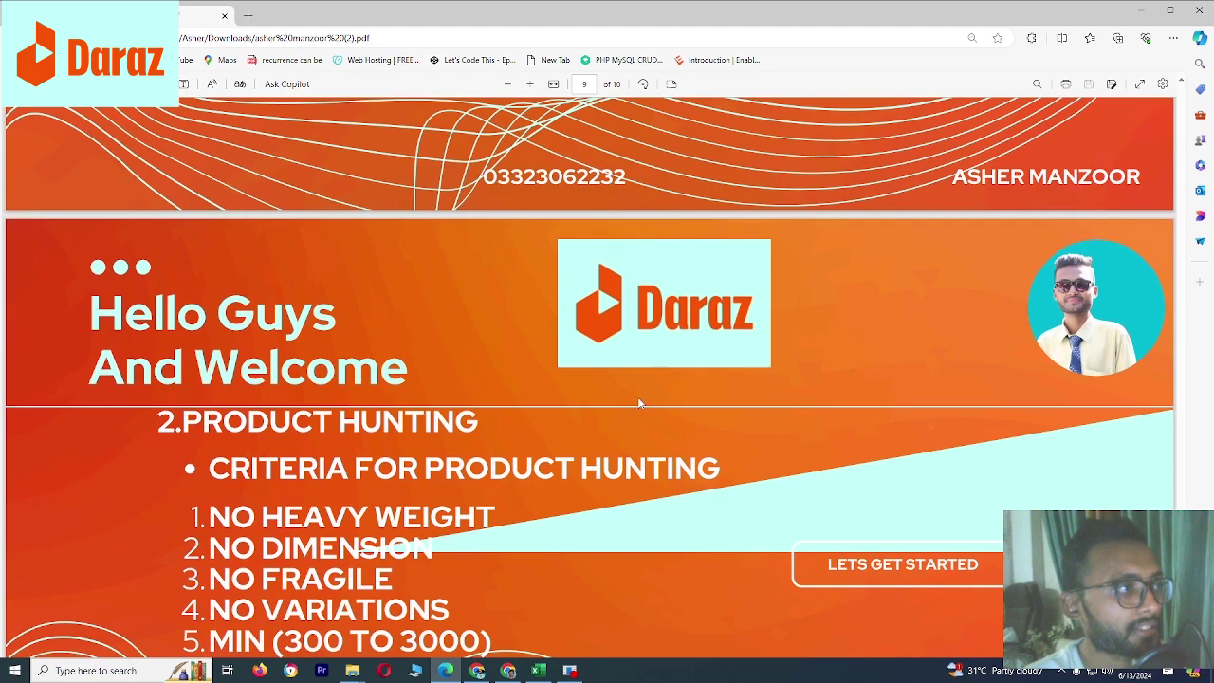
pyautogui.scroll(-2, 639, 403)
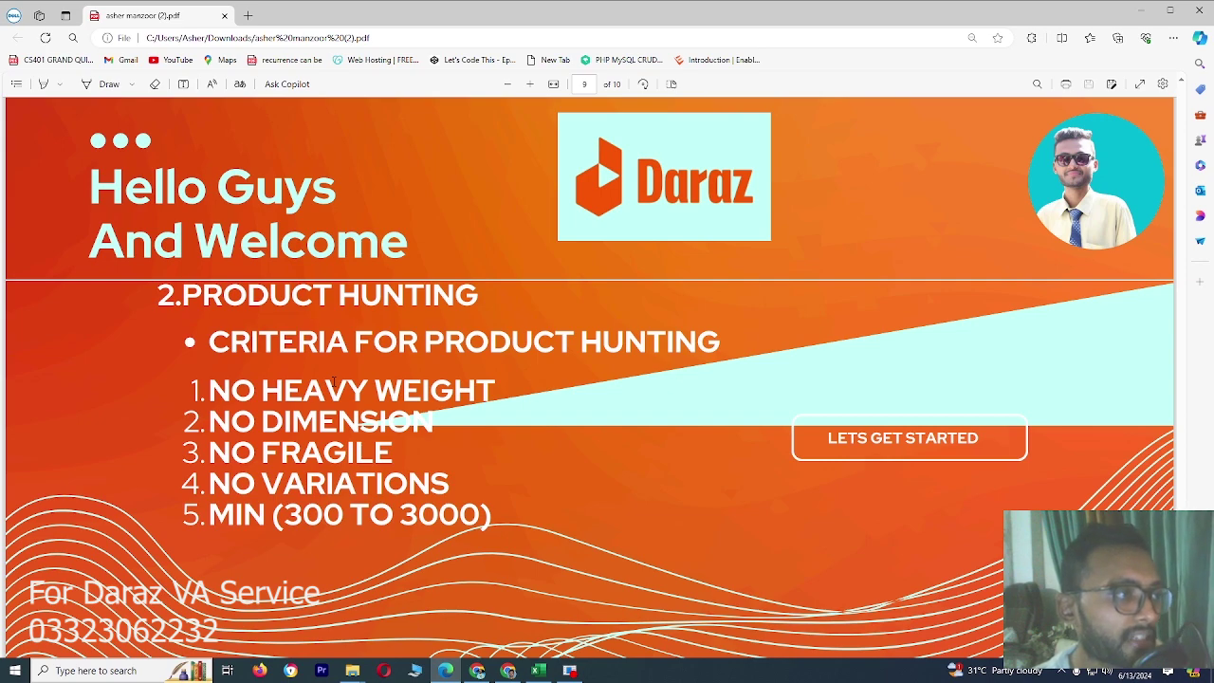
# Step: Scroll back up to page 7 and switch to the Daraz homepage in Chrome
pyautogui.scroll(-5, 334, 383)
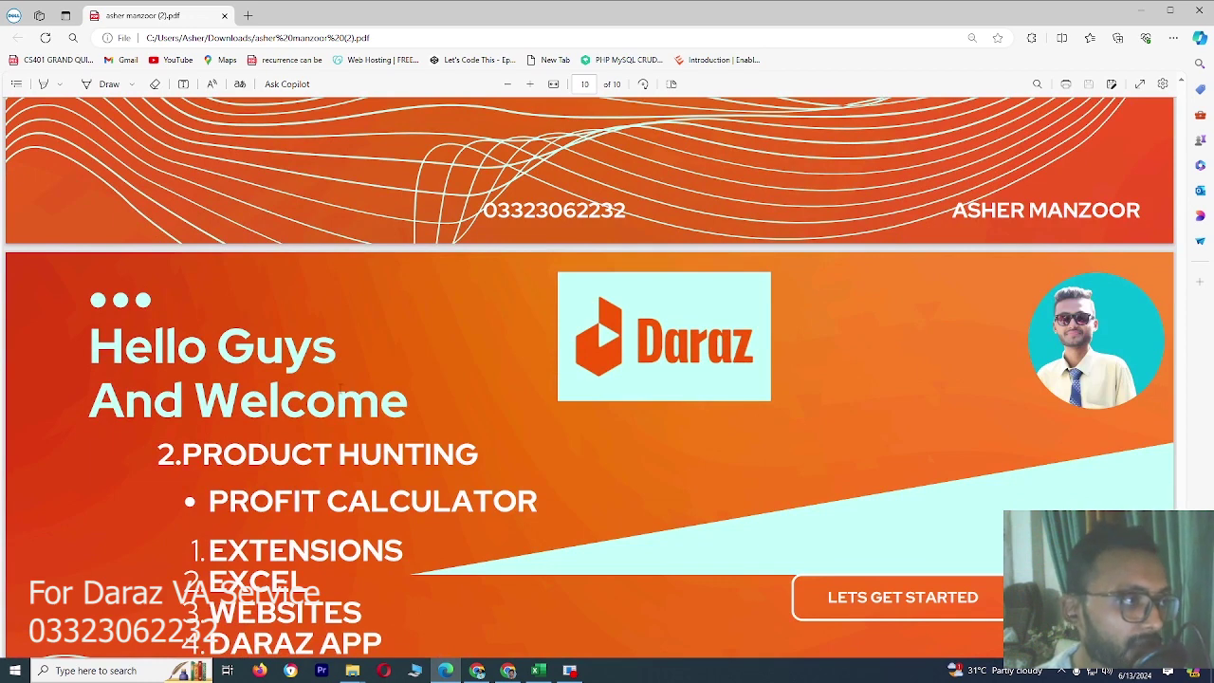
pyautogui.scroll(-2, 339, 388)
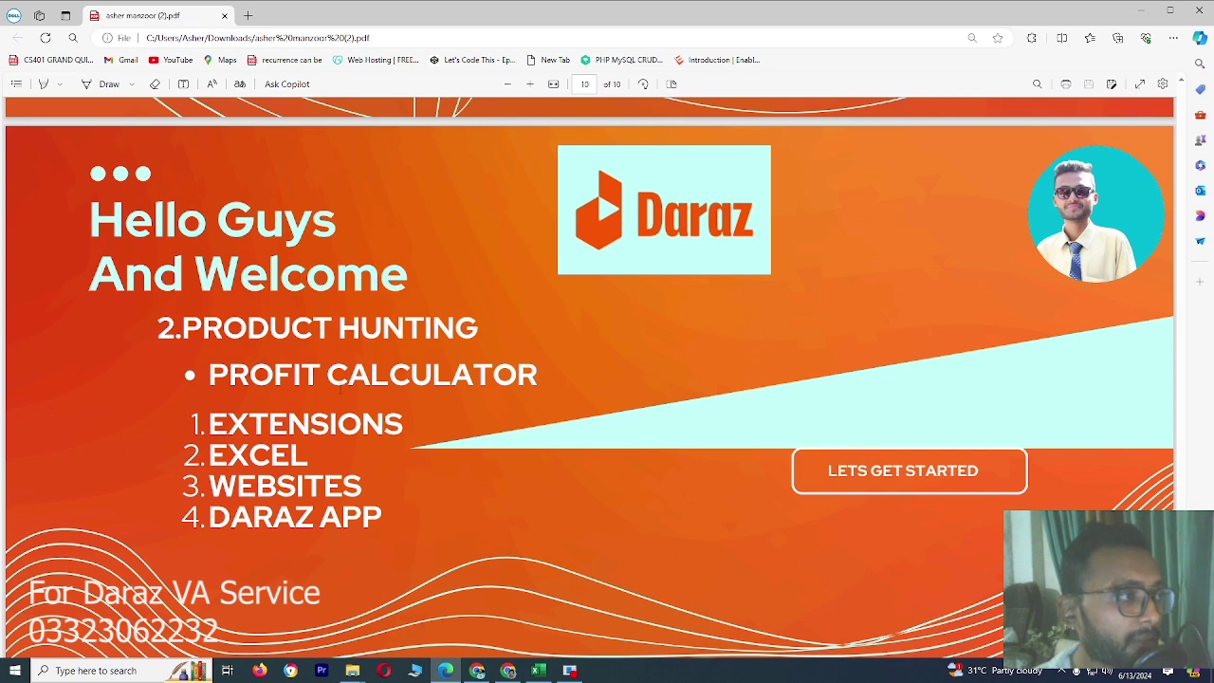
pyautogui.scroll(2, 339, 387)
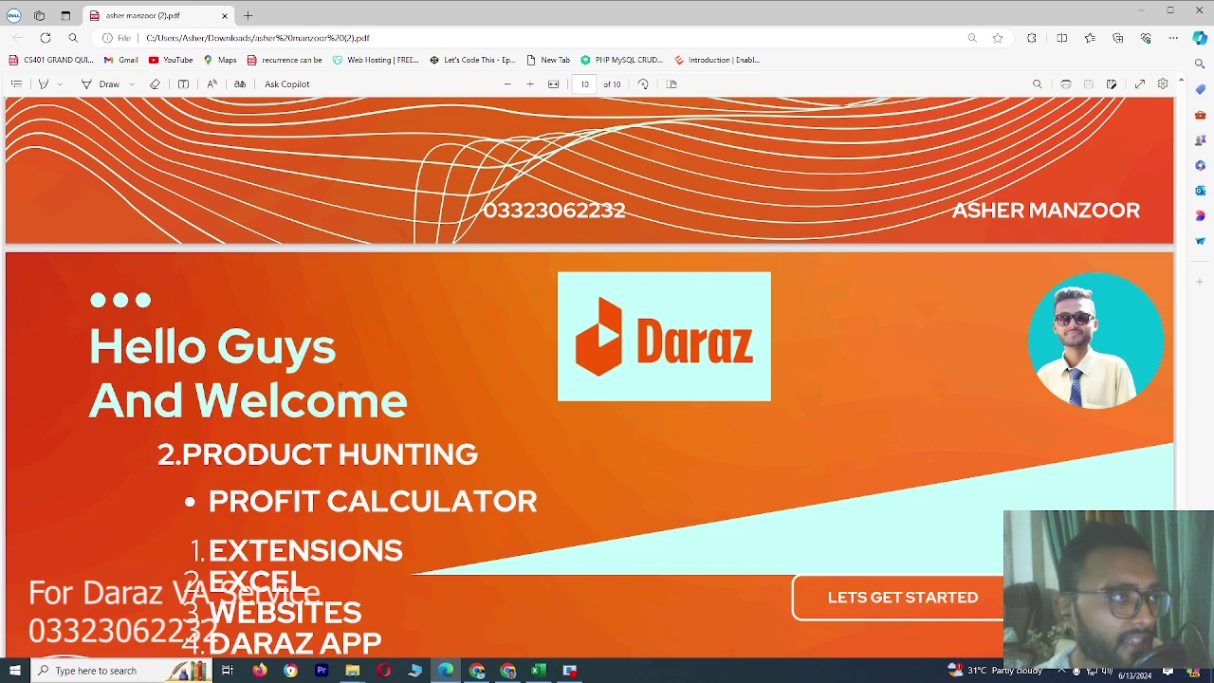
pyautogui.scroll(4, 339, 388)
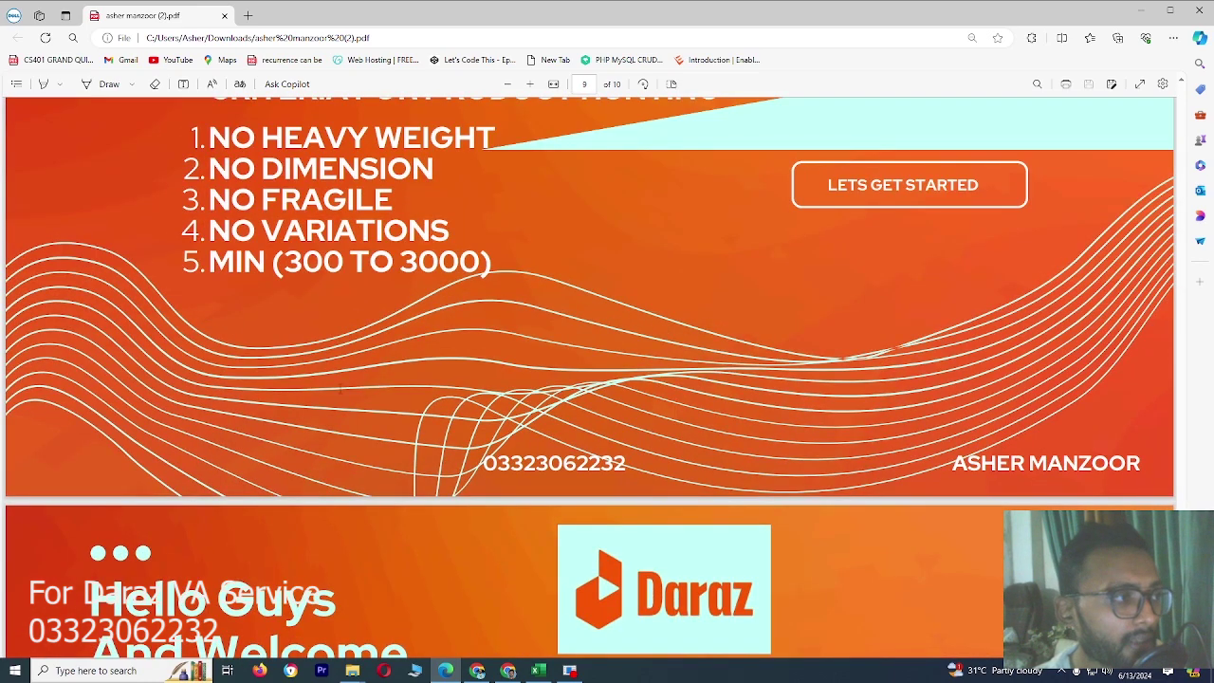
pyautogui.scroll(-2, 340, 387)
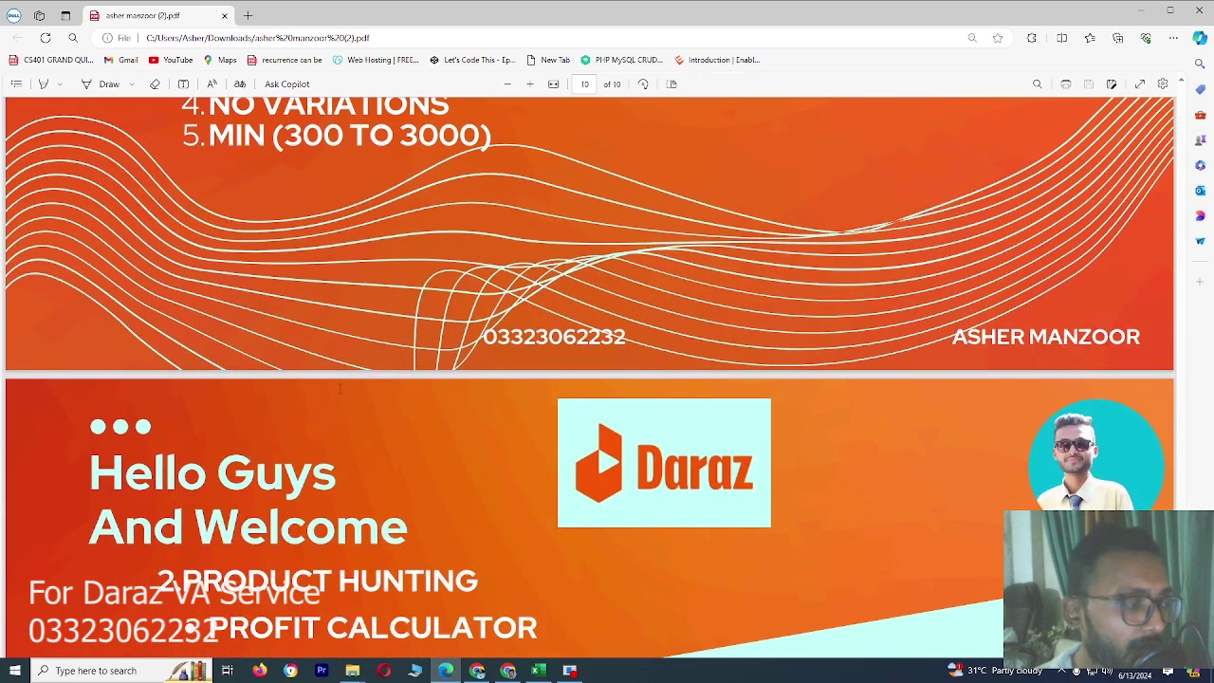
pyautogui.scroll(4, 340, 387)
pyautogui.scroll(4, 334, 457)
pyautogui.scroll(5, 334, 457)
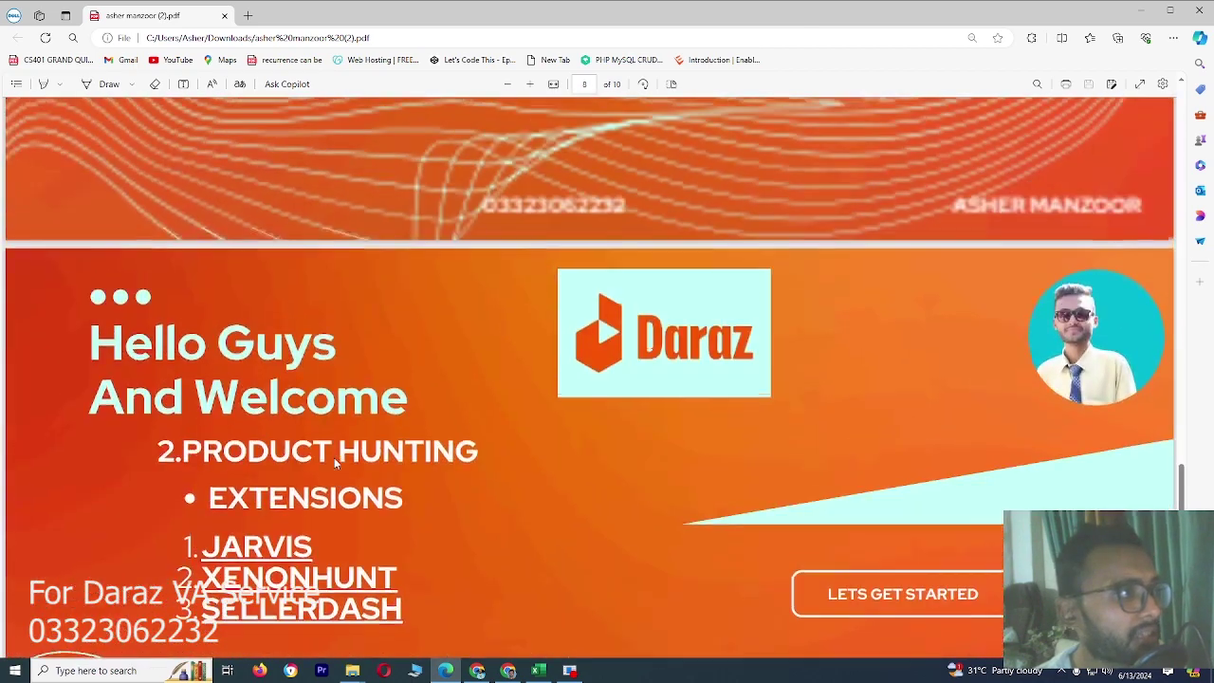
pyautogui.scroll(5, 334, 463)
pyautogui.scroll(2, 334, 463)
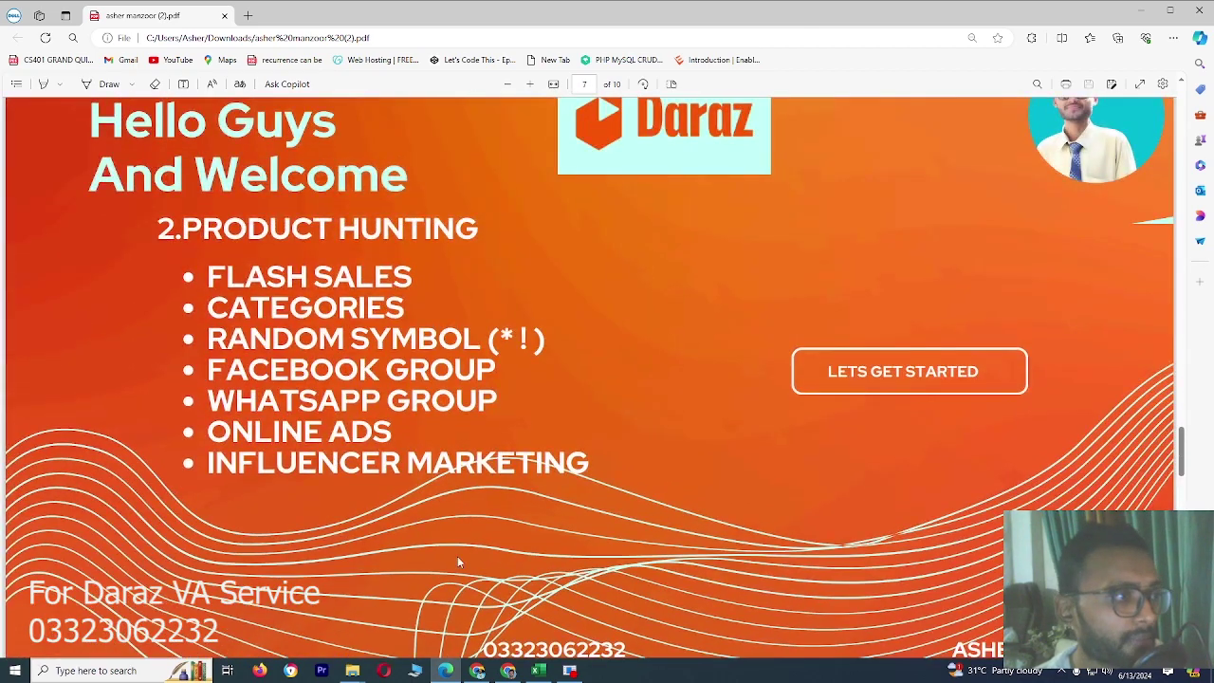
pyautogui.click(477, 671)
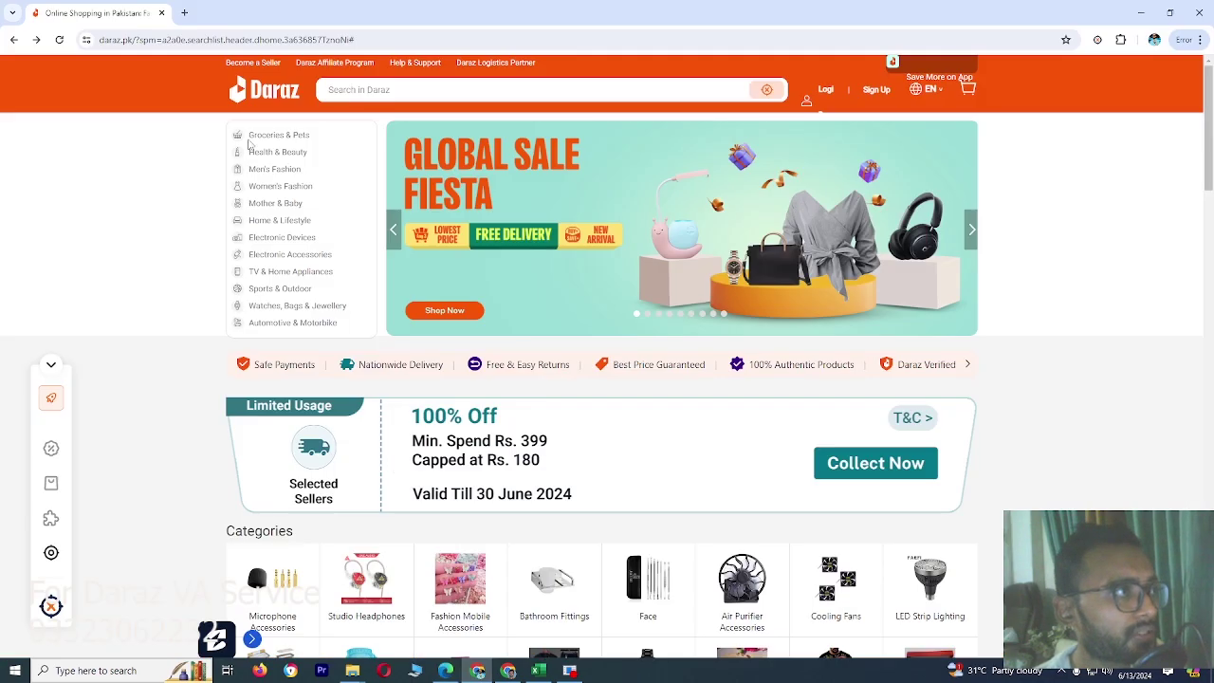
# Step: Search Daraz for '*' to list all products, about 11,181,838 items
pyautogui.click(398, 91)
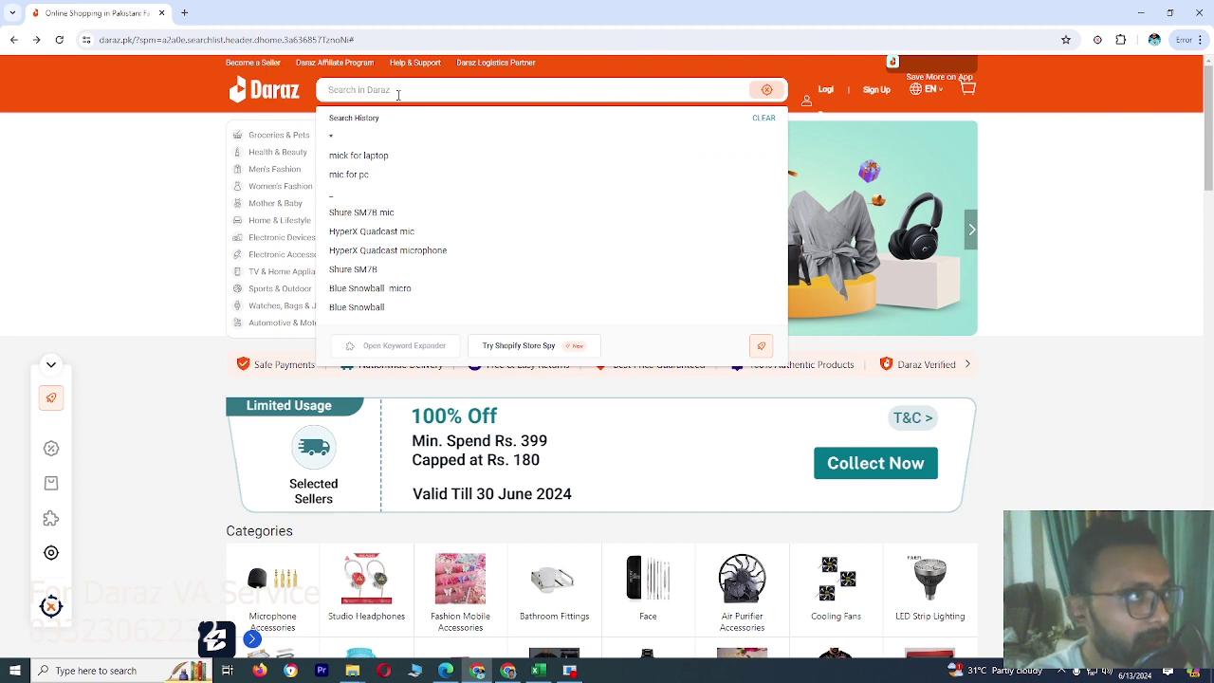
pyautogui.write('*')
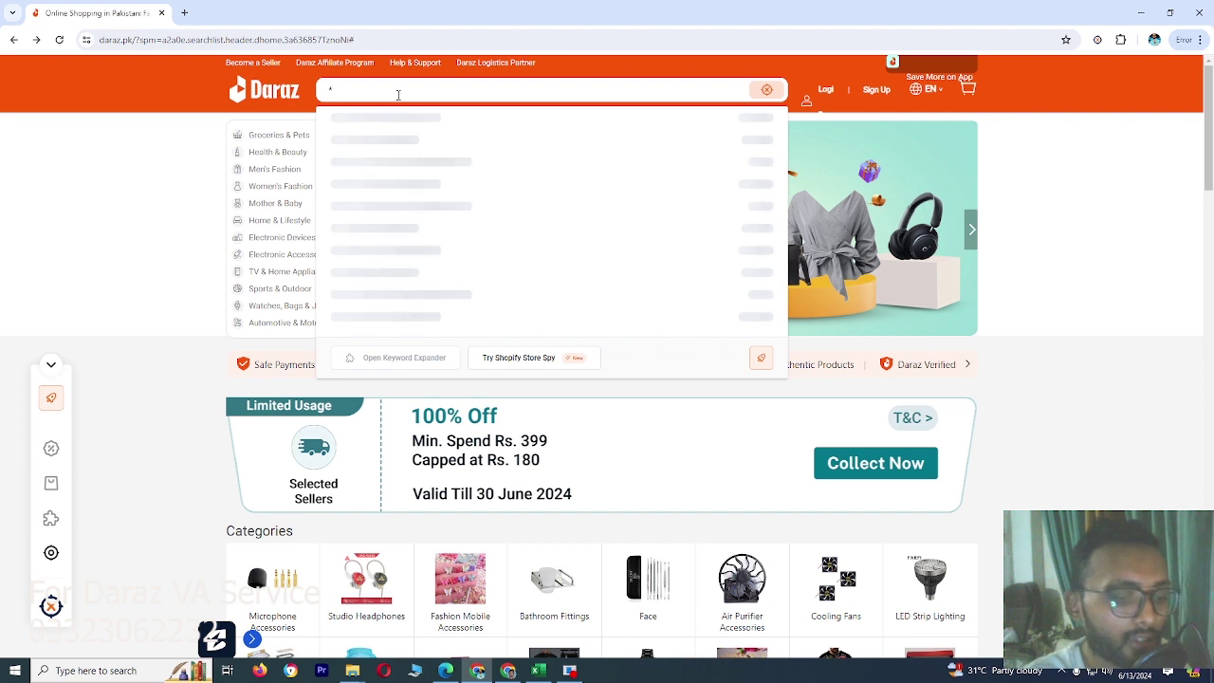
pyautogui.press('Return')
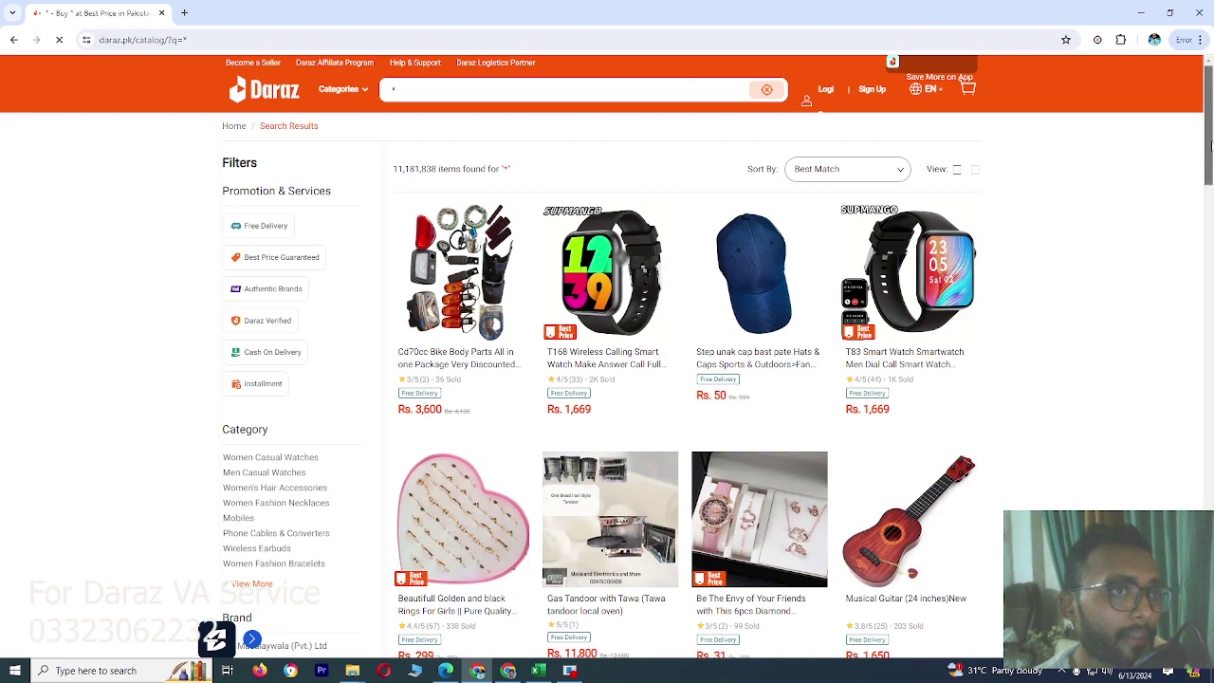
# Step: Open the T168 smart watch, pink watch gift set and 4K action camera listings in new tabs
pyautogui.moveTo(1211, 146); pyautogui.dragTo(1211, 617)
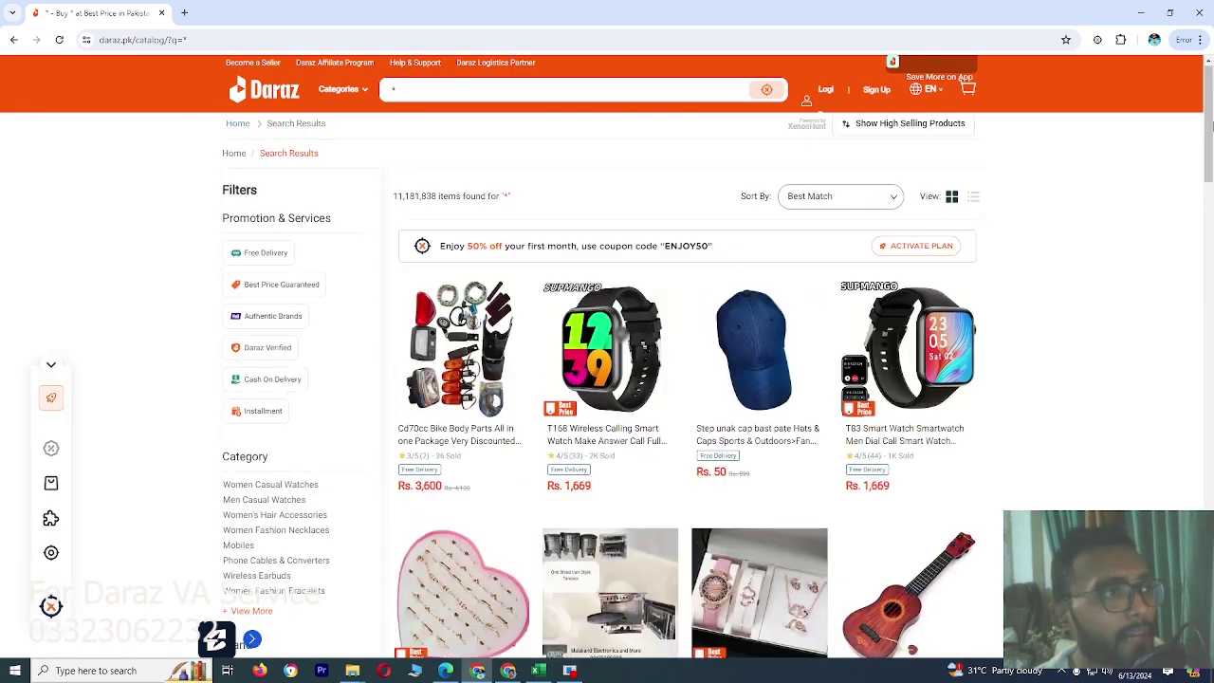
pyautogui.scroll(-1, 1211, 128)
pyautogui.moveTo(1212, 133)
pyautogui.mouseDown()
pyautogui.moveTo(1198, 335)
pyautogui.moveTo(1212, 142)
pyautogui.mouseUp()
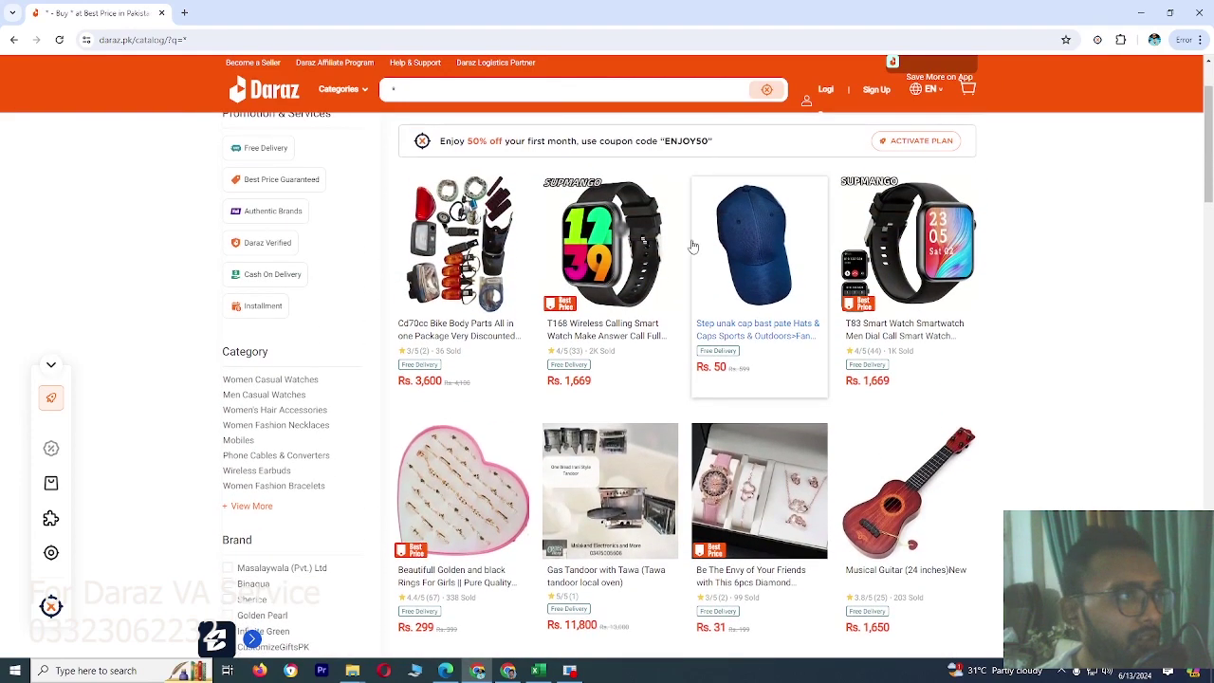
pyautogui.middleClick(611, 257)
pyautogui.scroll(-2, 802, 306)
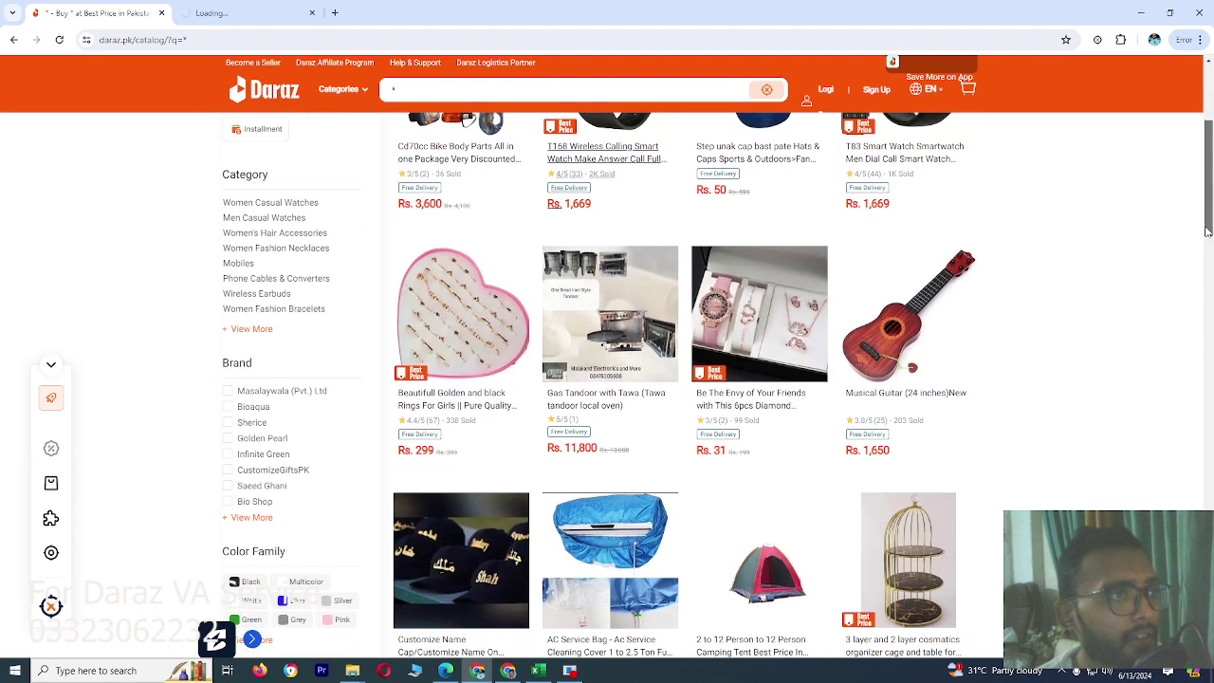
pyautogui.middleClick(802, 306)
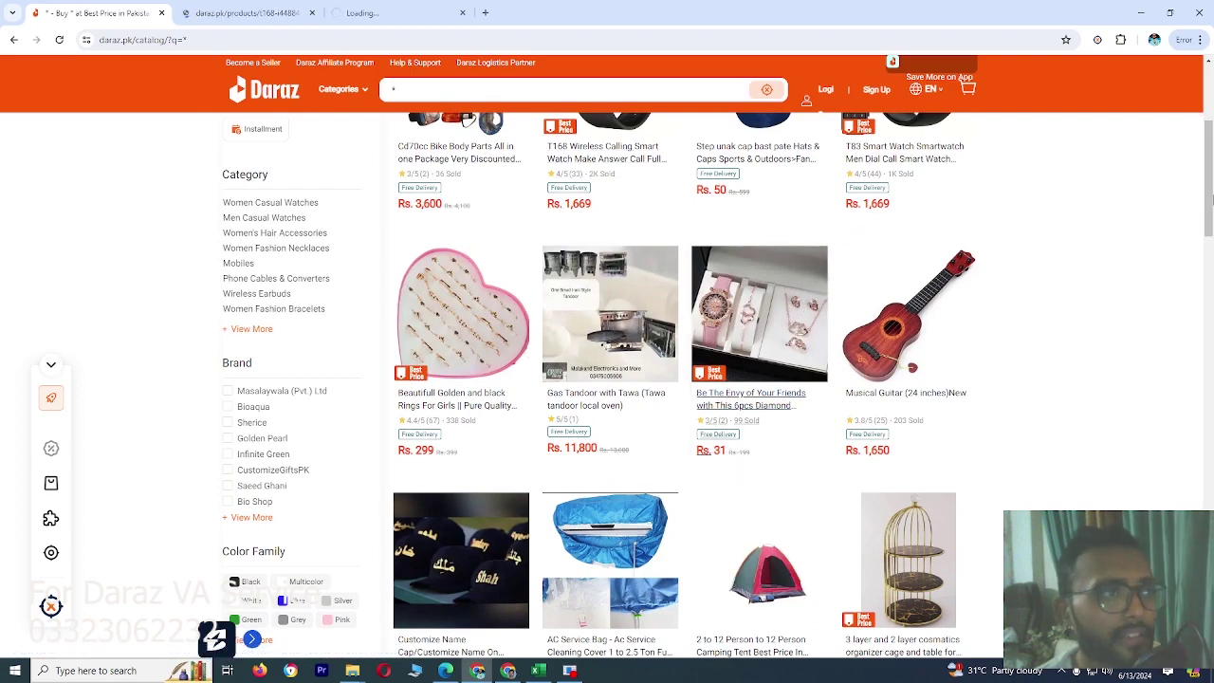
pyautogui.moveTo(1211, 198); pyautogui.dragTo(1211, 393)
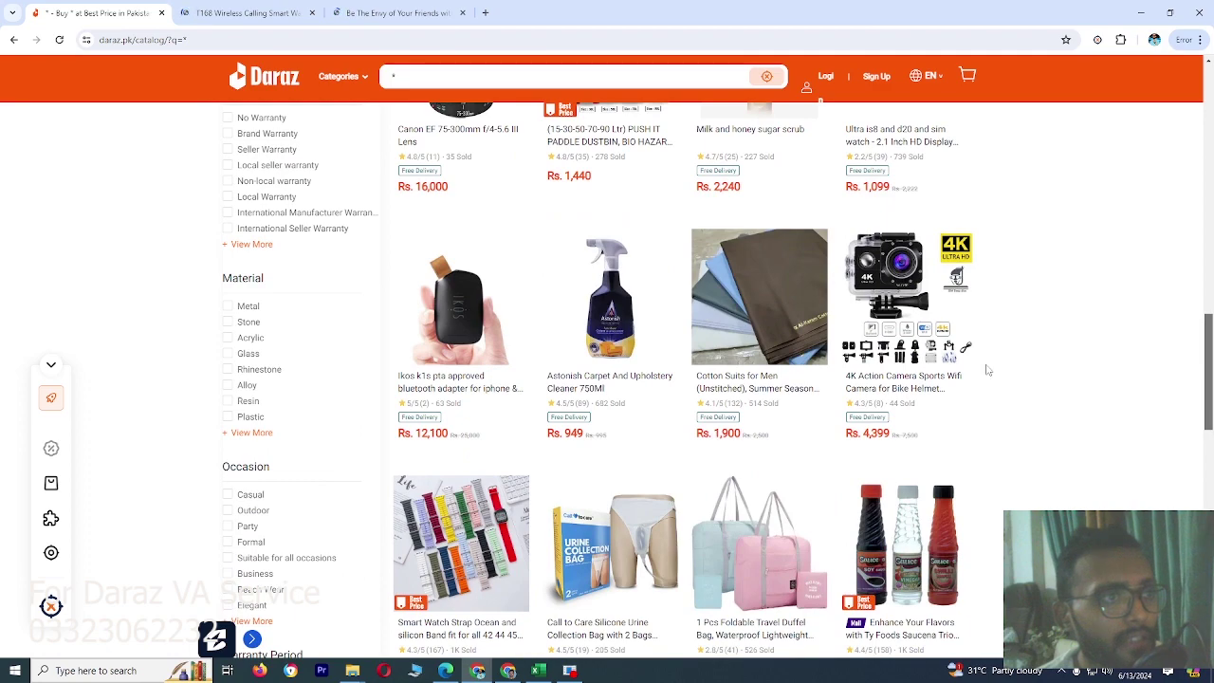
pyautogui.middleClick(934, 337)
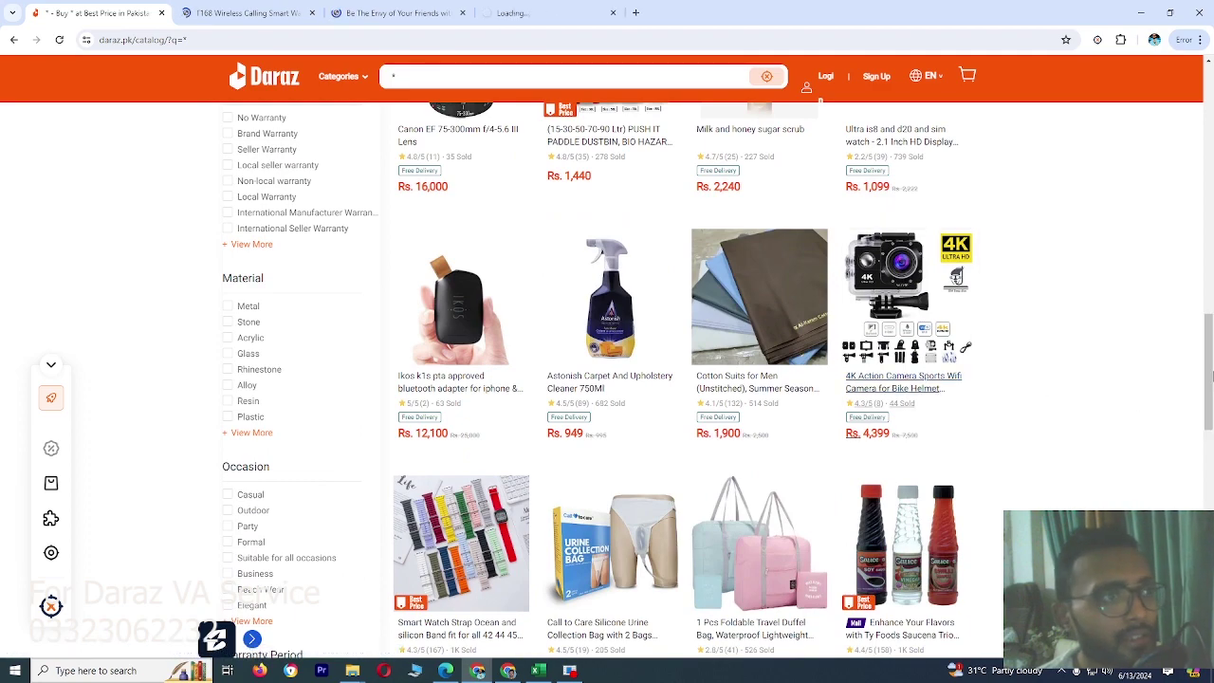
# Step: Scroll to the bottom of the results and go to page 2
pyautogui.moveTo(1210, 389); pyautogui.dragTo(1209, 493)
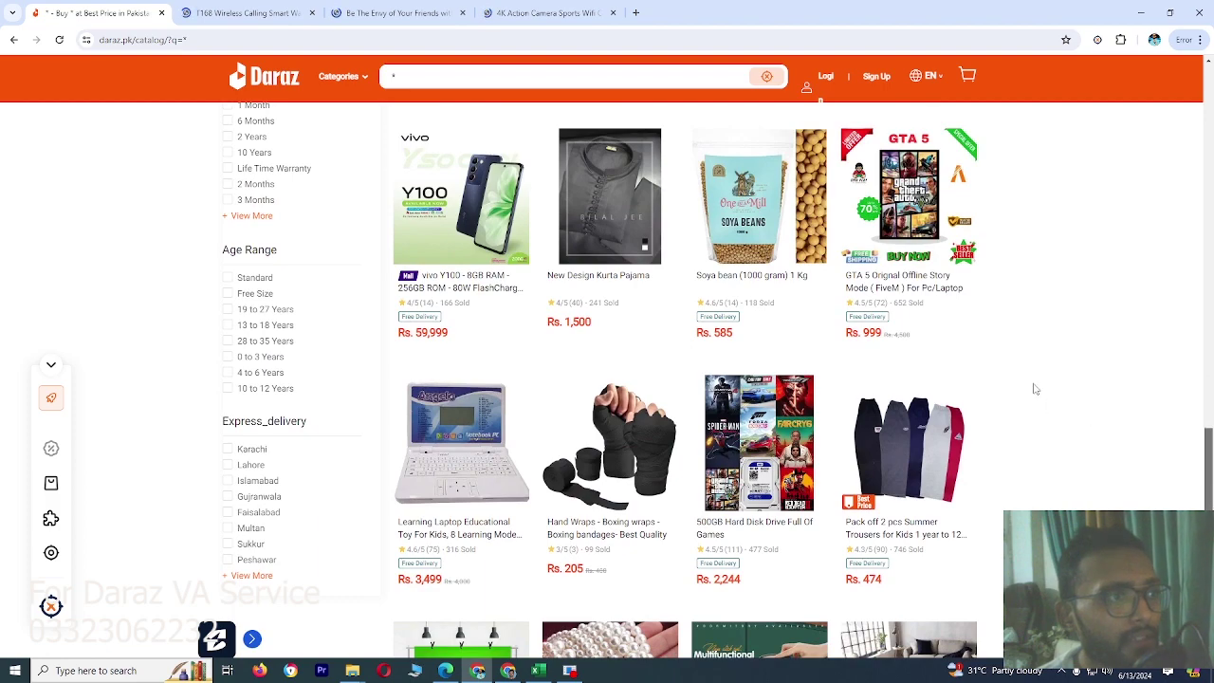
pyautogui.moveTo(1210, 446); pyautogui.dragTo(1211, 479)
pyautogui.scroll(-4, 837, 480)
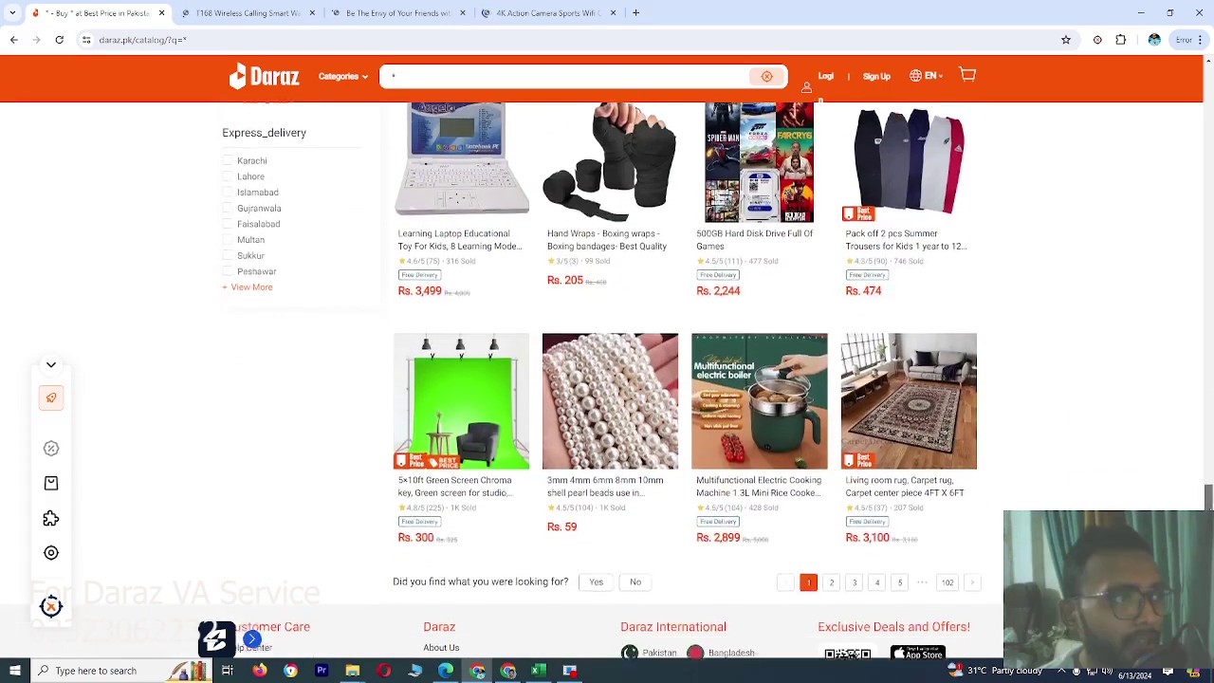
pyautogui.click(833, 472)
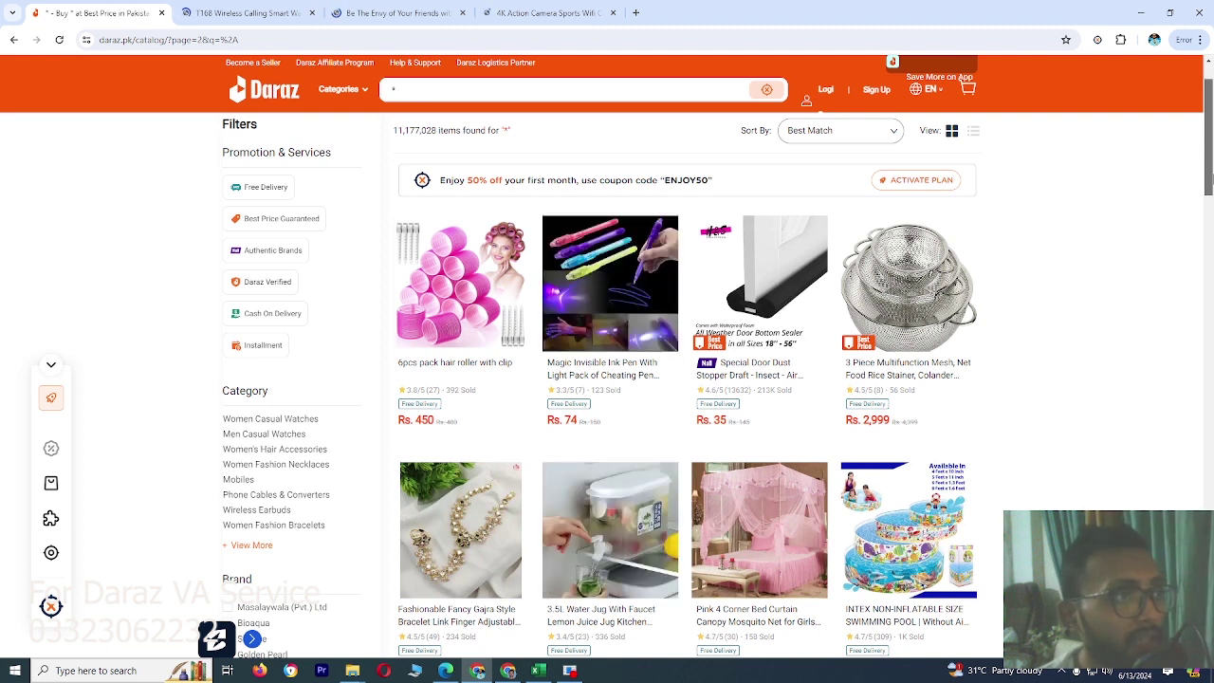
# Step: Open the Magic Invisible Ink Pen listing in a background tab
pyautogui.scroll(-1, 1209, 180)
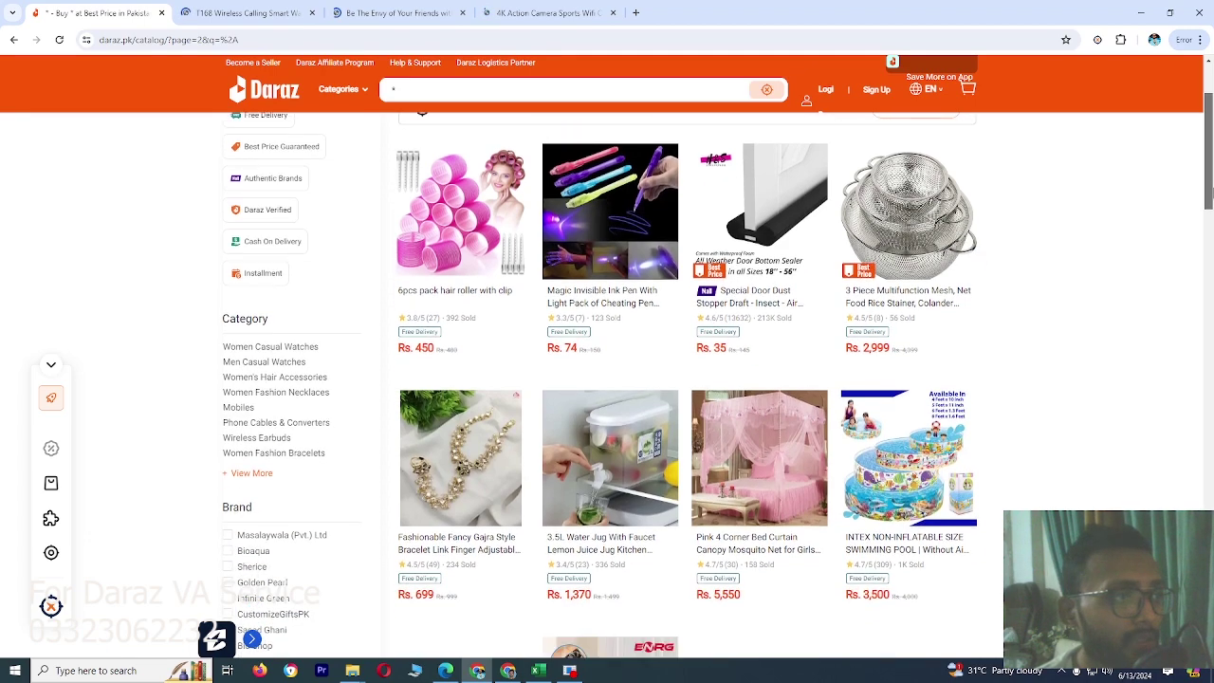
pyautogui.scroll(-2, 688, 380)
pyautogui.scroll(-2, 688, 379)
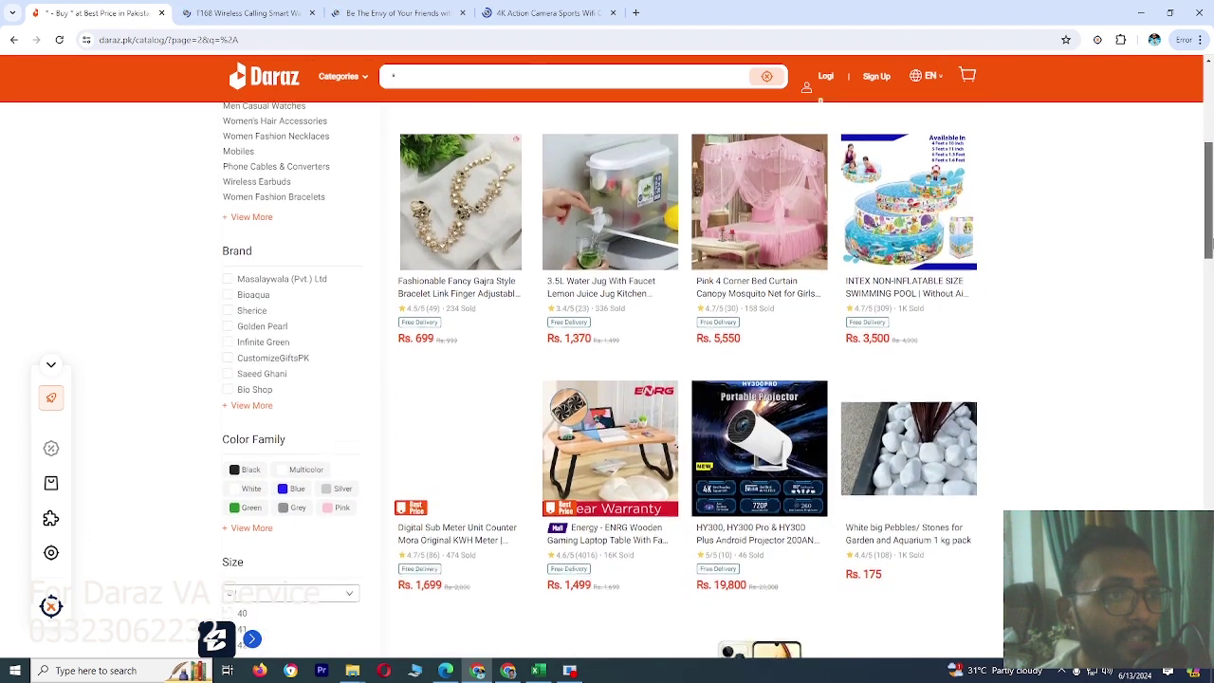
pyautogui.scroll(2, 688, 380)
pyautogui.scroll(1, 688, 380)
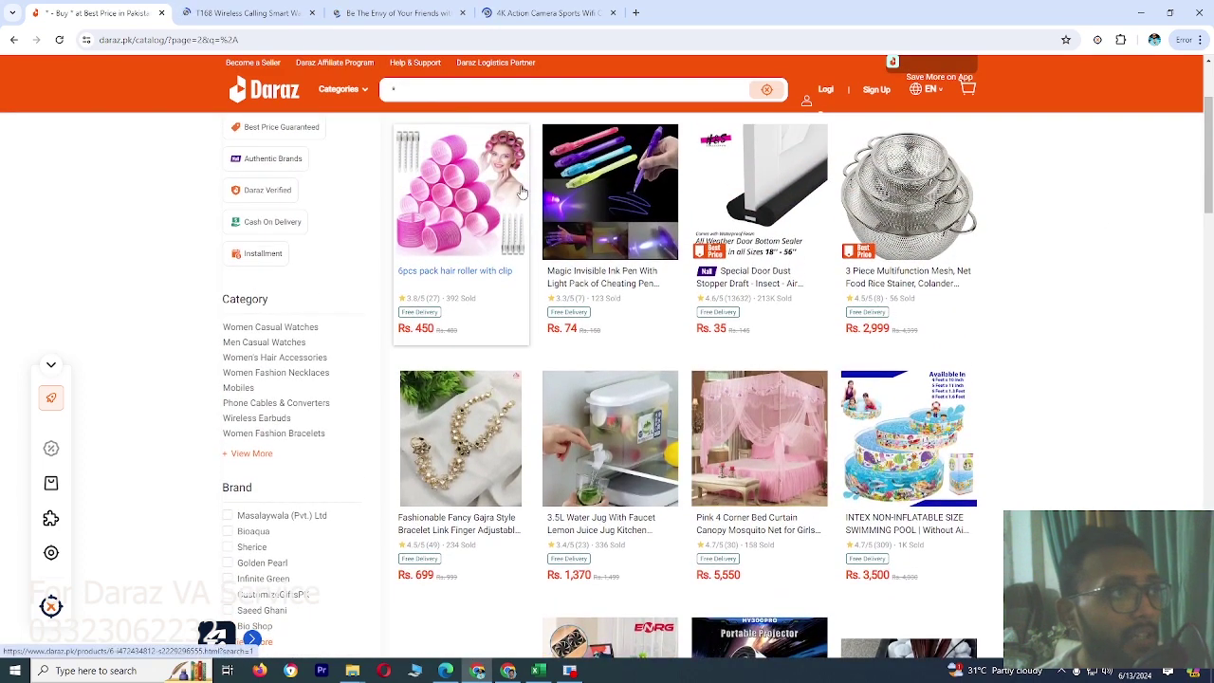
pyautogui.moveTo(1211, 153)
pyautogui.mouseDown()
pyautogui.moveTo(1210, 357)
pyautogui.moveTo(1209, 160)
pyautogui.mouseUp()
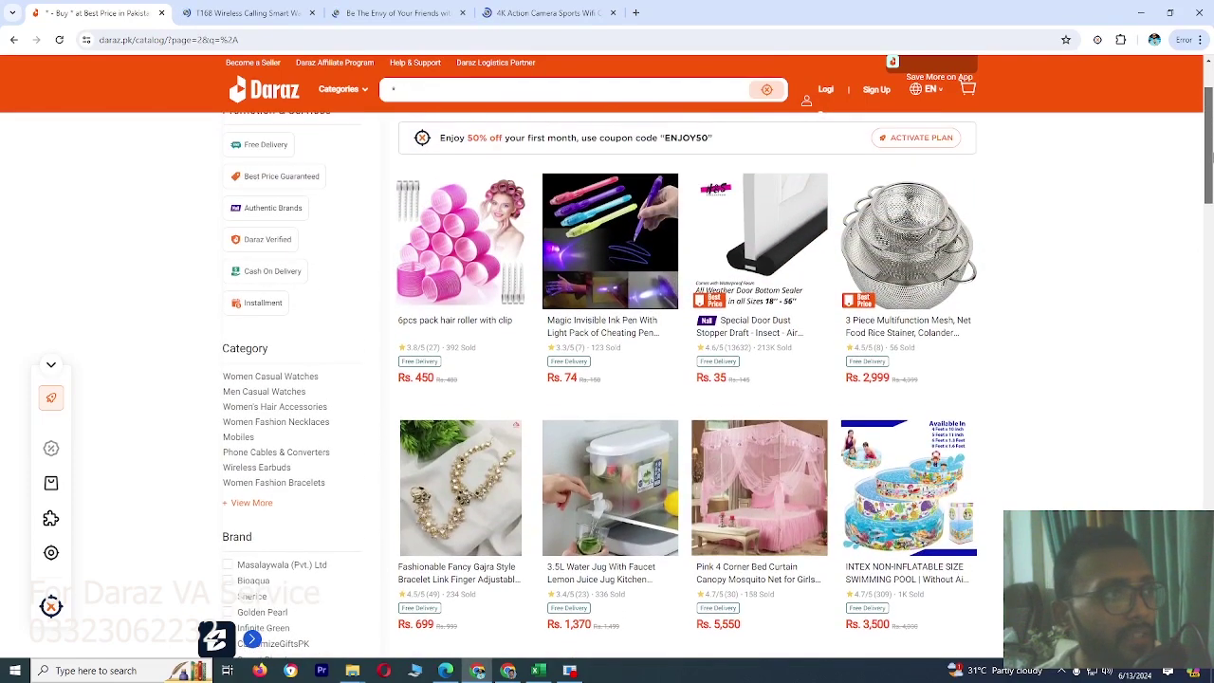
pyautogui.middleClick(630, 239)
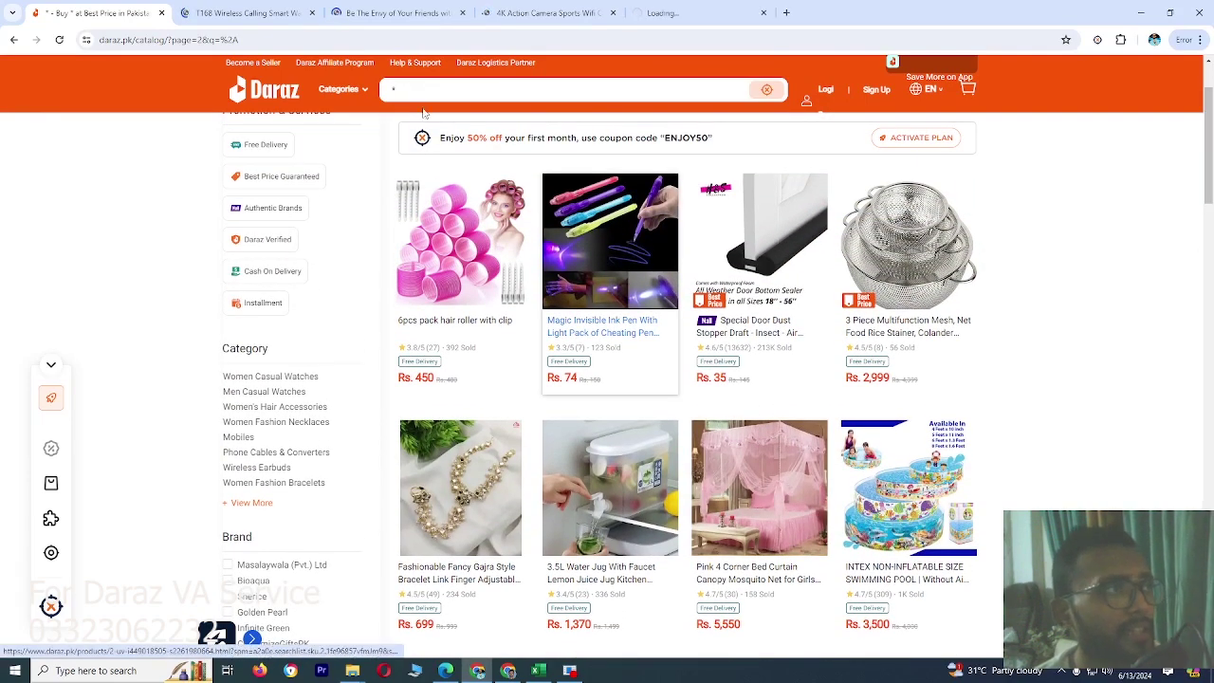
# Step: Search Daraz for '!', then go to the T168 smartwatch tab and the slides PDF
pyautogui.click(391, 90)
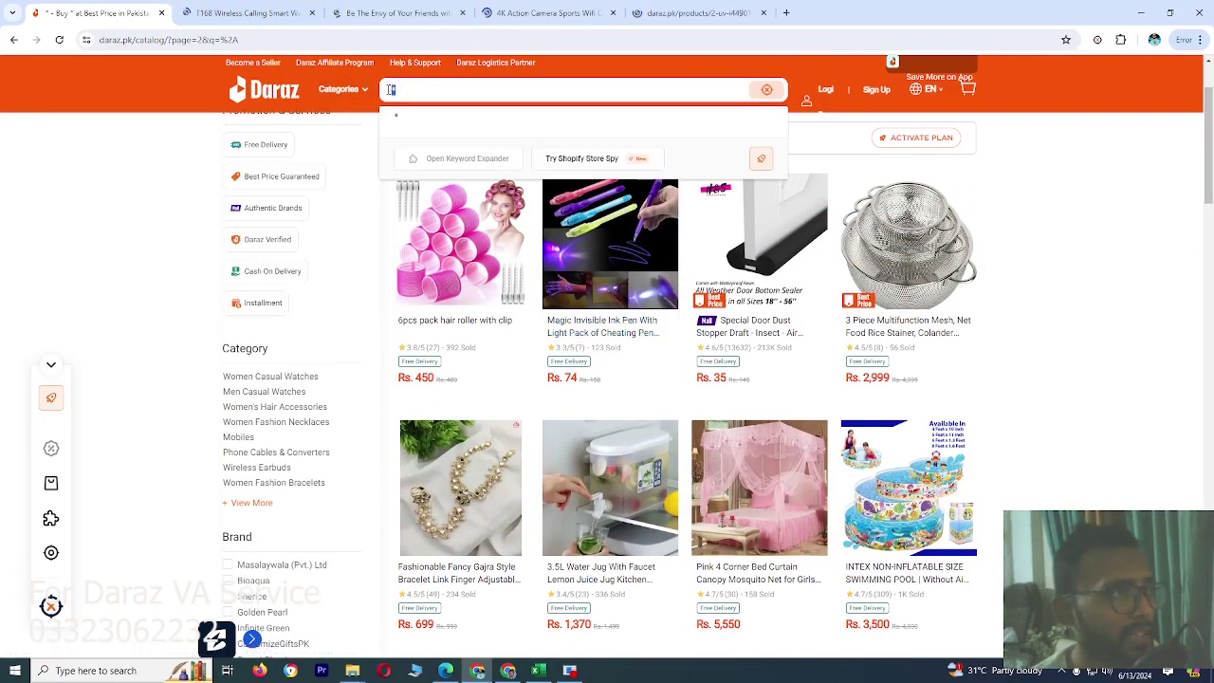
pyautogui.press('Return')
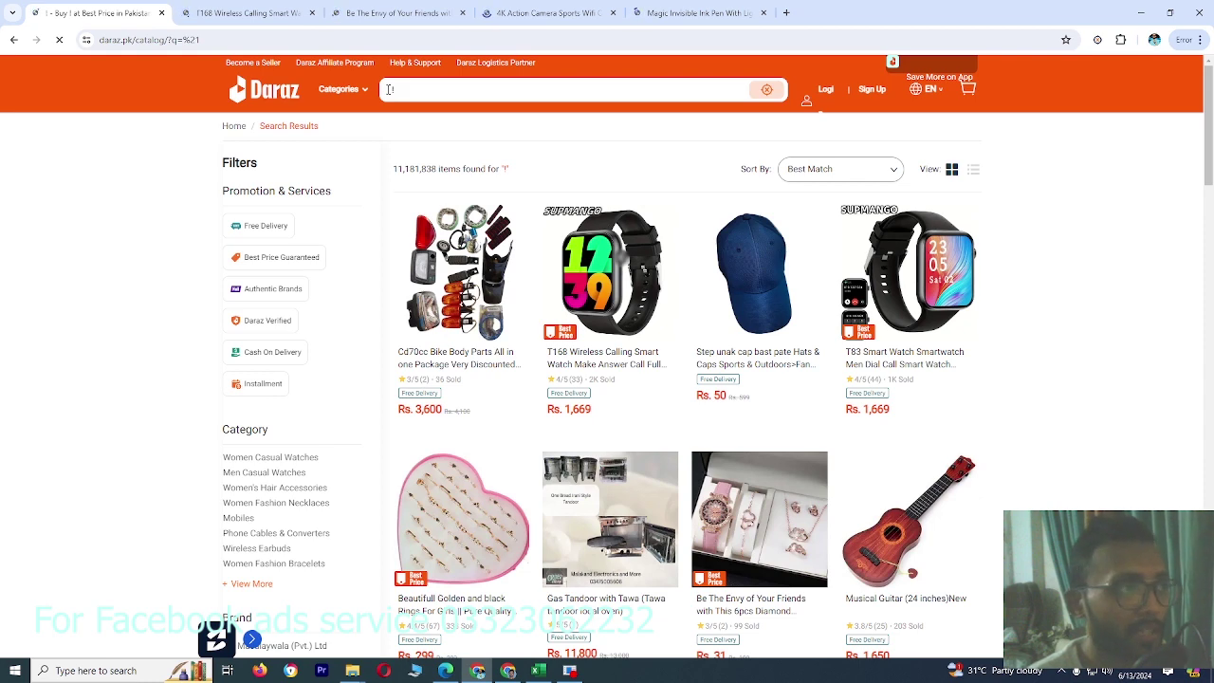
pyautogui.click(281, 8)
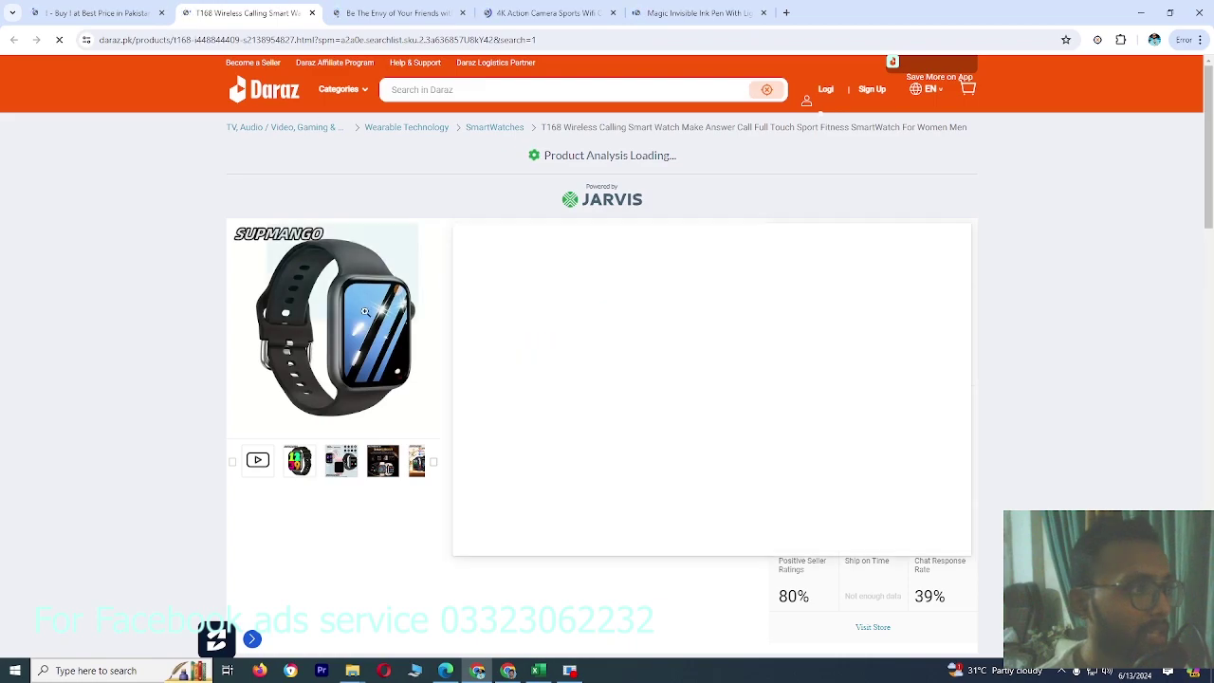
pyautogui.click(449, 672)
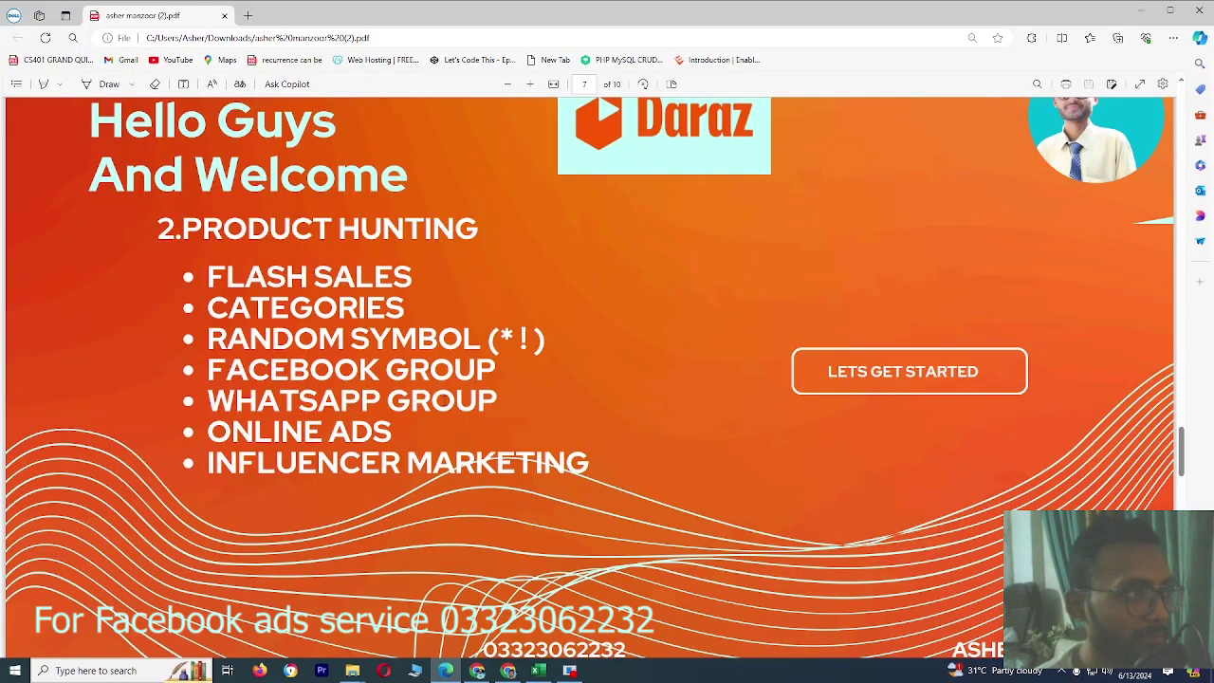
# Step: Scroll the slides from page 7 down to the profit calculator on page 10
pyautogui.scroll(-3, 423, 452)
pyautogui.scroll(-2, 423, 453)
pyautogui.scroll(-4, 423, 453)
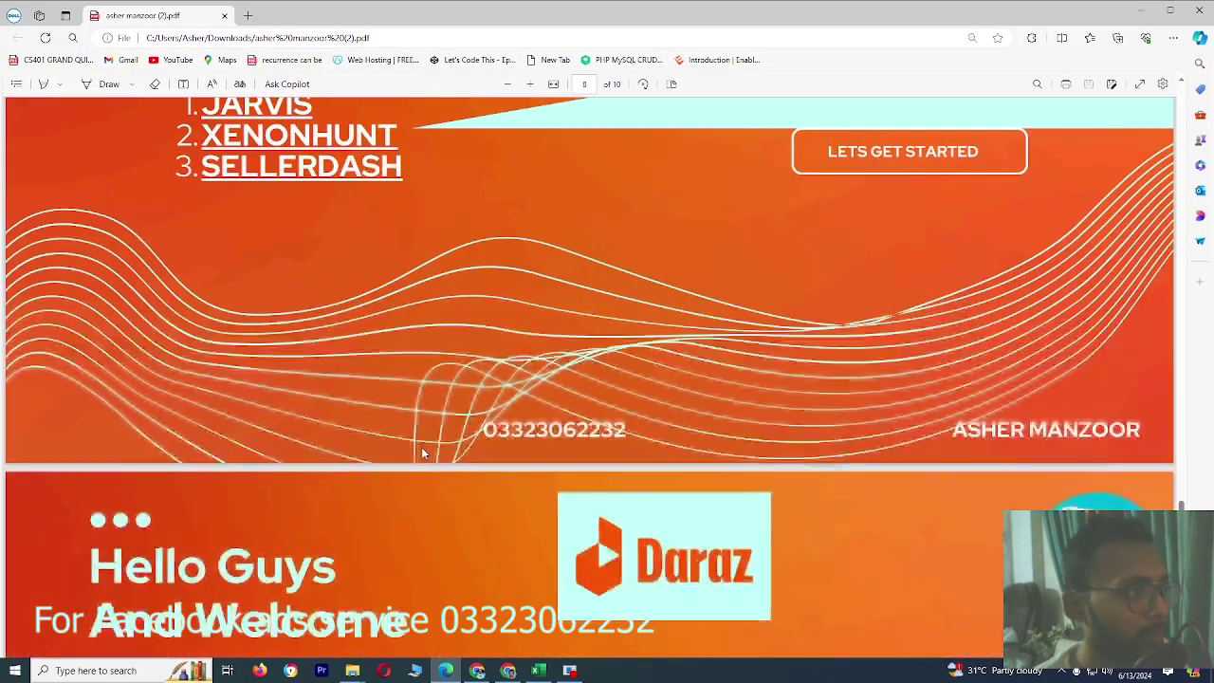
pyautogui.scroll(-4, 424, 453)
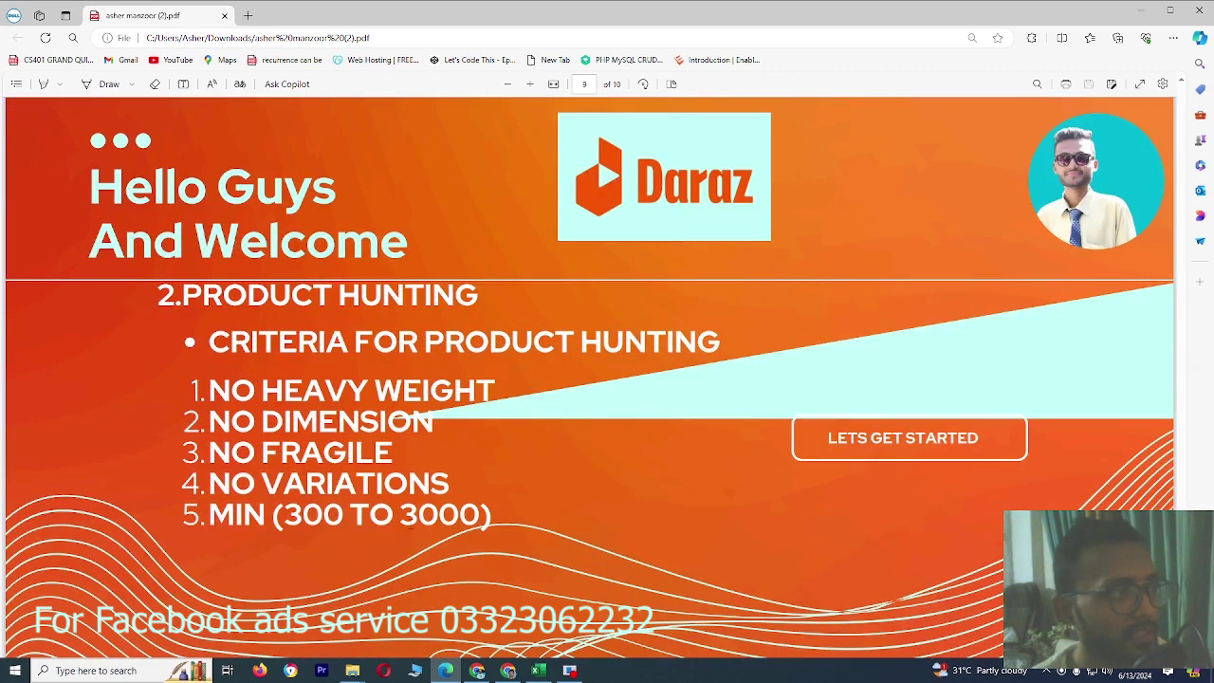
pyautogui.scroll(-7, 412, 469)
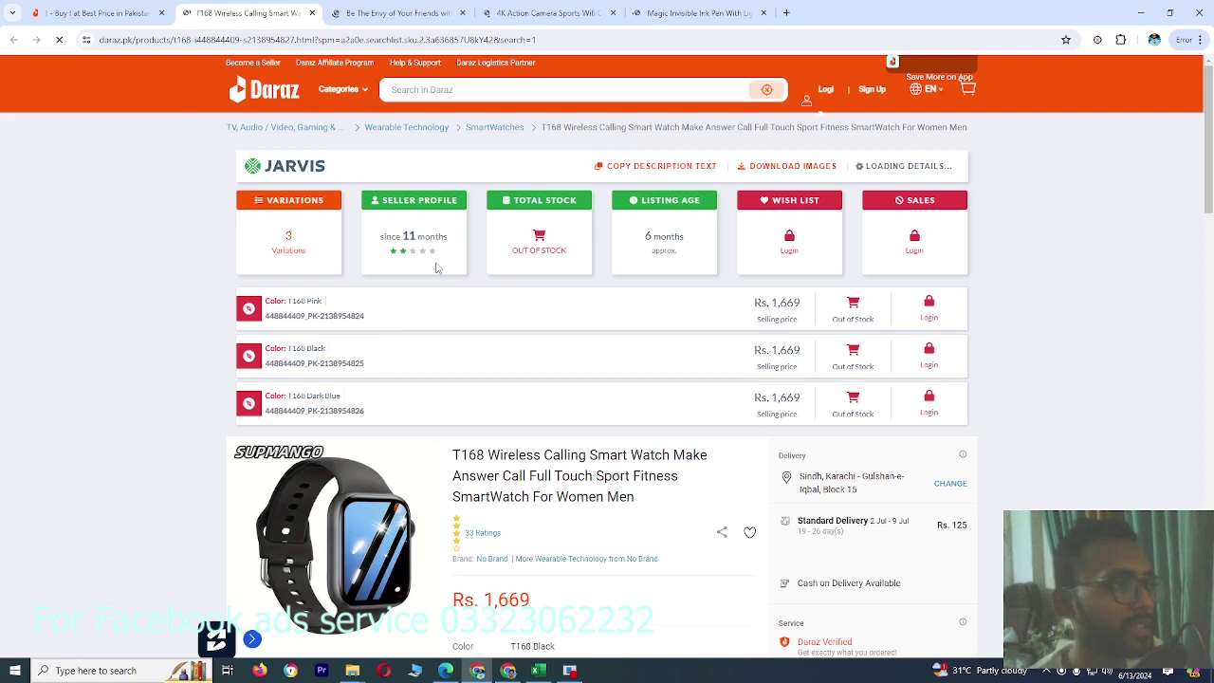
# Step: Compare the T168 smartwatch page against the product-hunting criteria slide
pyautogui.scroll(-1, 439, 271)
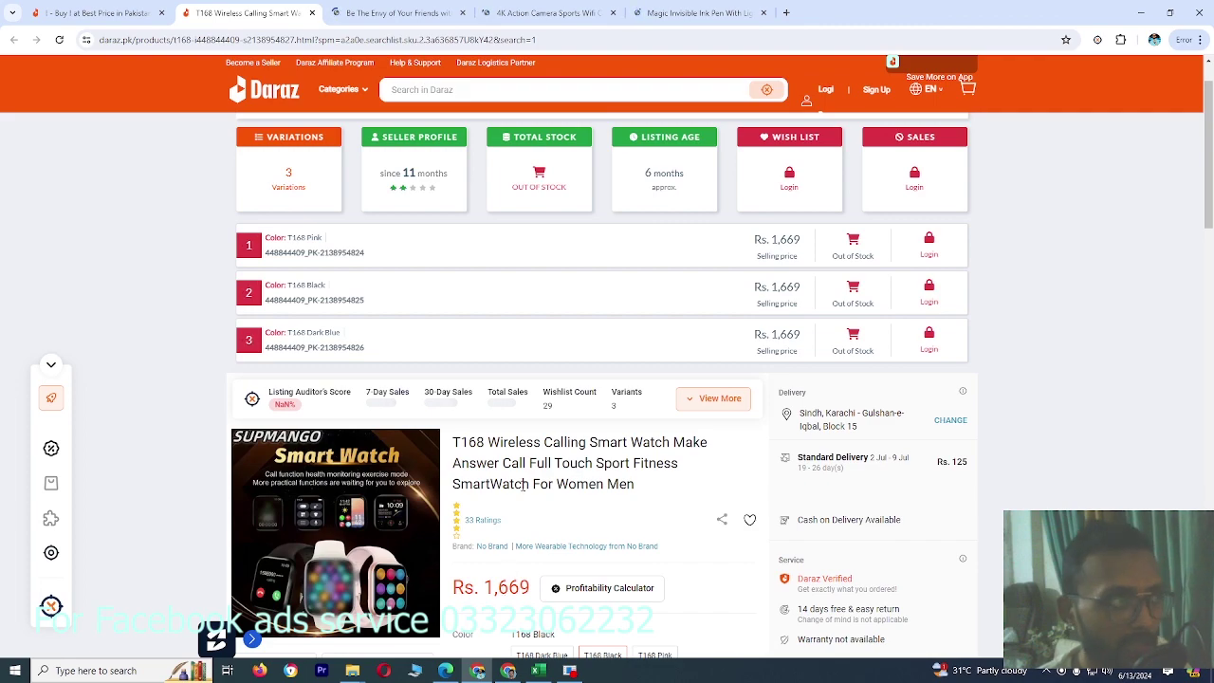
pyautogui.hotkey('alt', 'Tab')
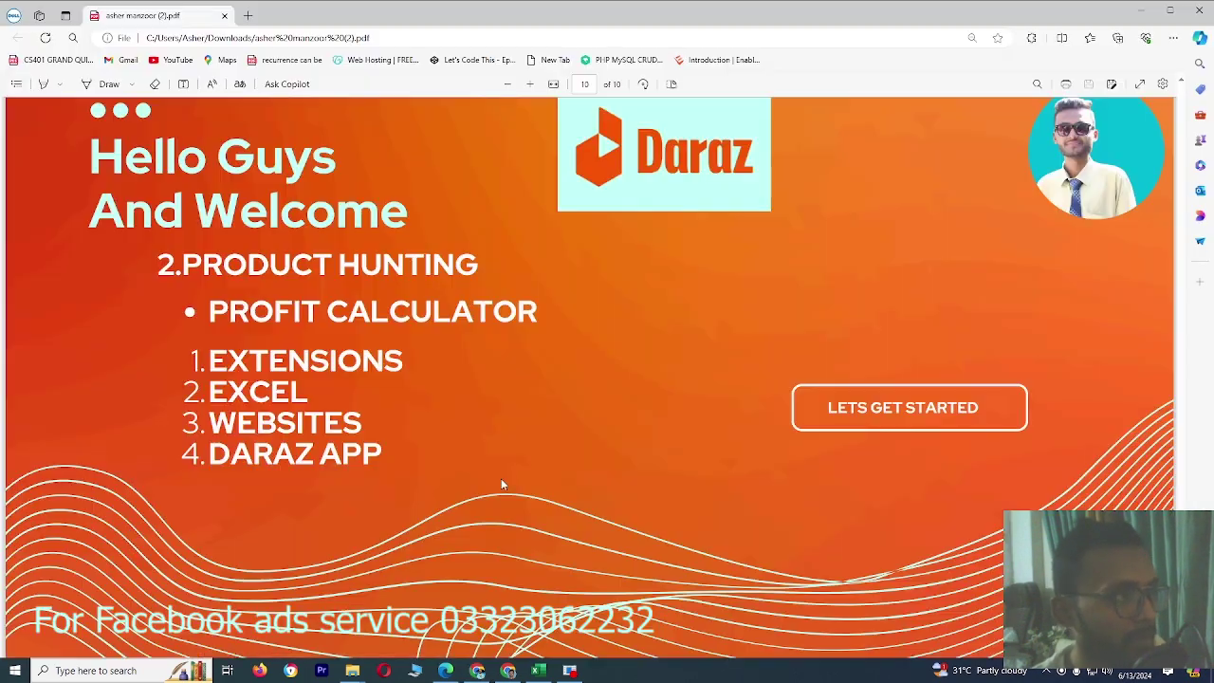
pyautogui.scroll(1, 438, 430)
pyautogui.scroll(5, 438, 430)
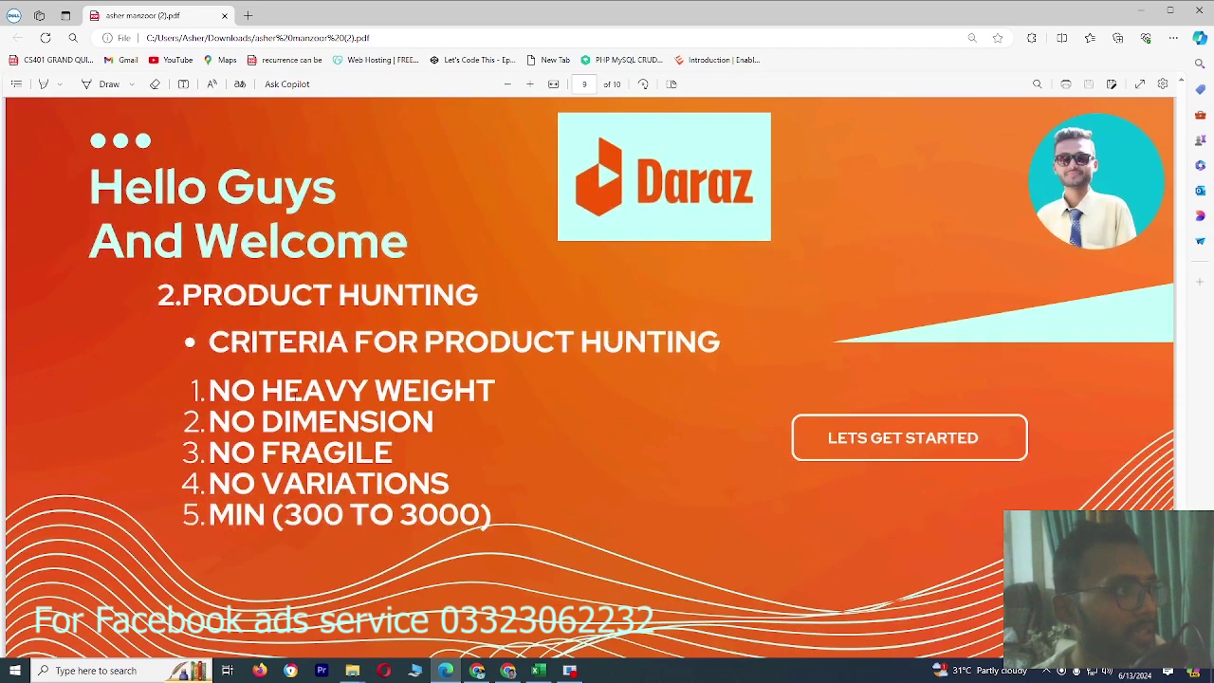
pyautogui.hotkey('alt', 'Tab')
pyautogui.hotkey('alt', 'Tab')
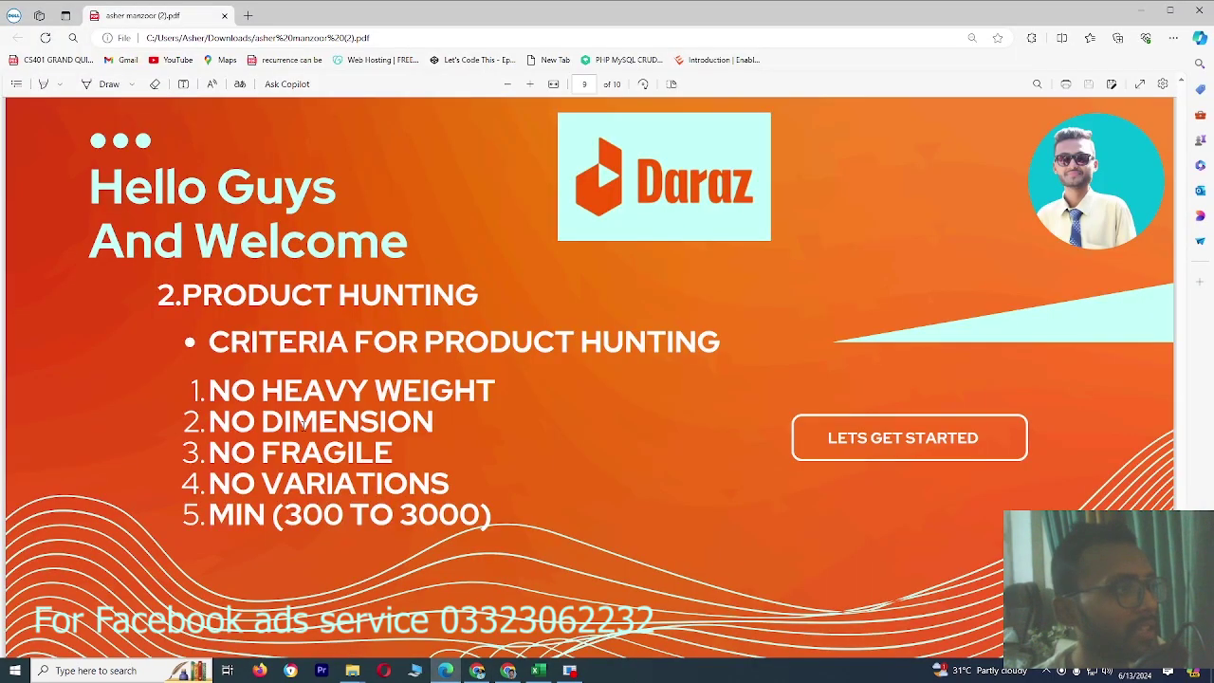
pyautogui.hotkey('alt', 'Tab')
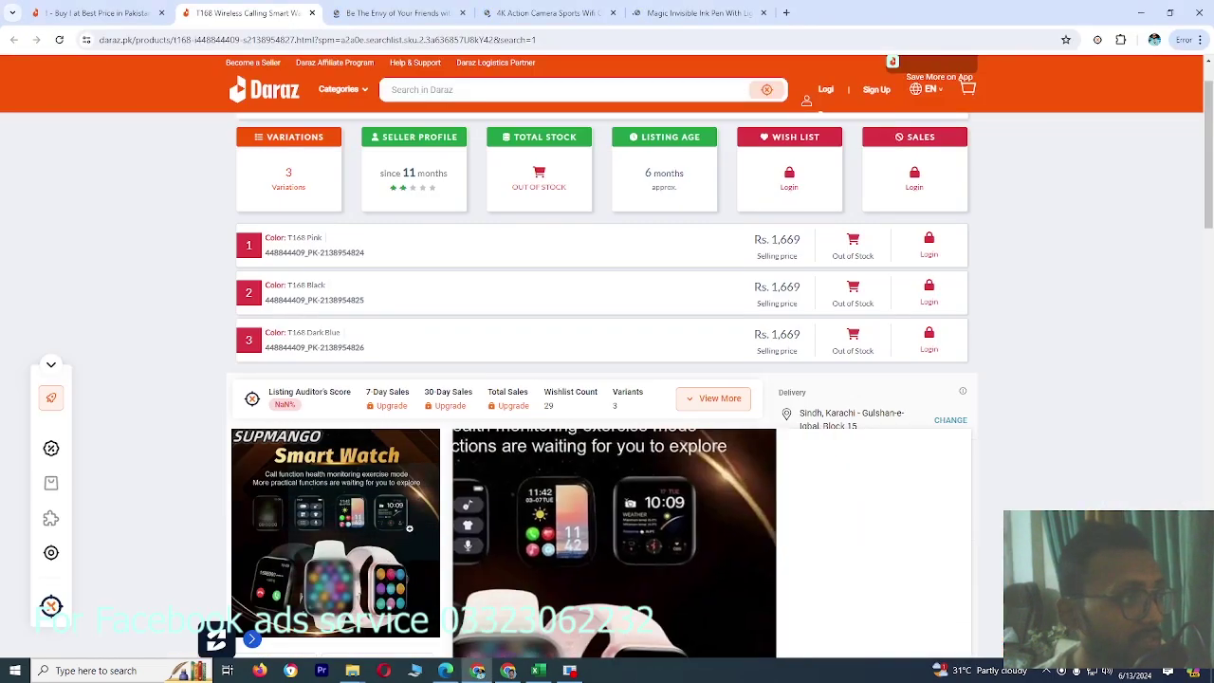
pyautogui.hotkey('alt', 'Tab')
pyautogui.hotkey('alt', 'Tab')
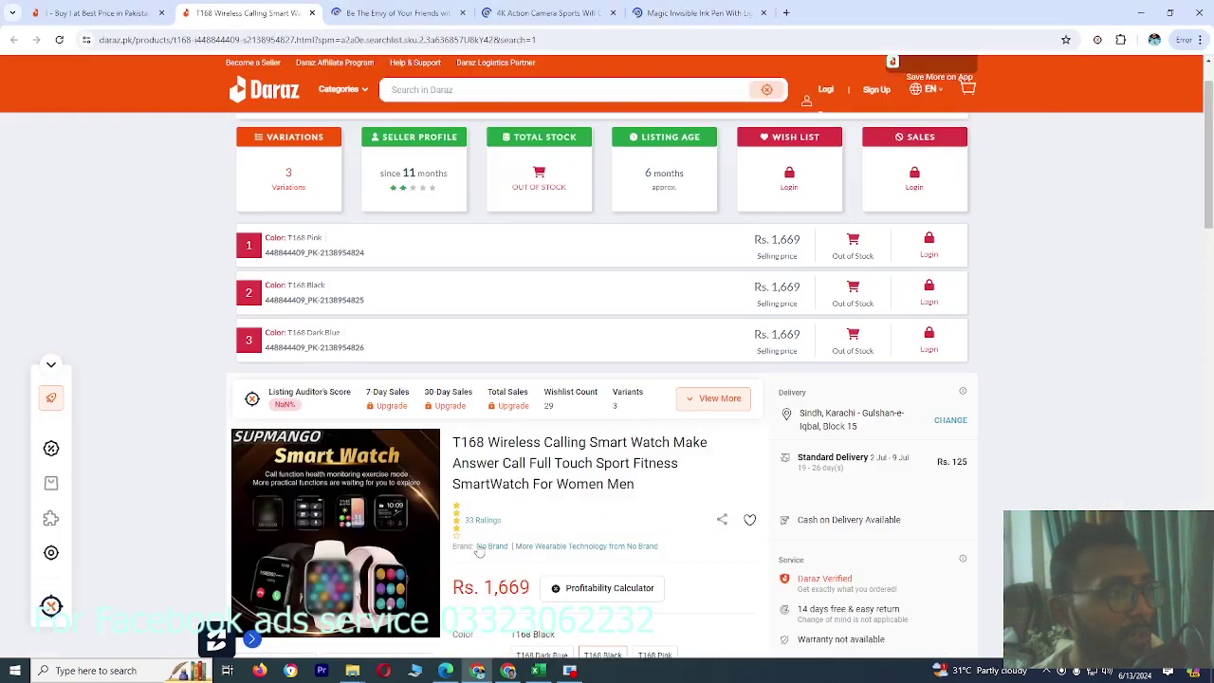
pyautogui.hotkey('alt', 'Tab')
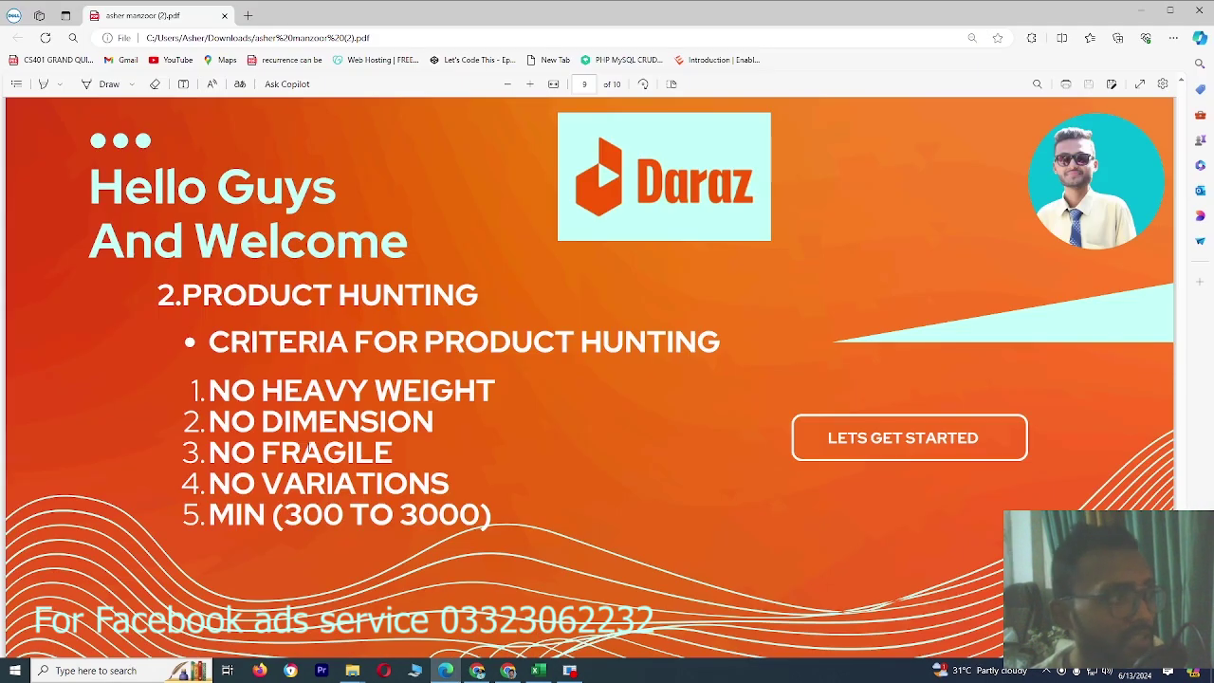
pyautogui.hotkey('alt', 'Tab')
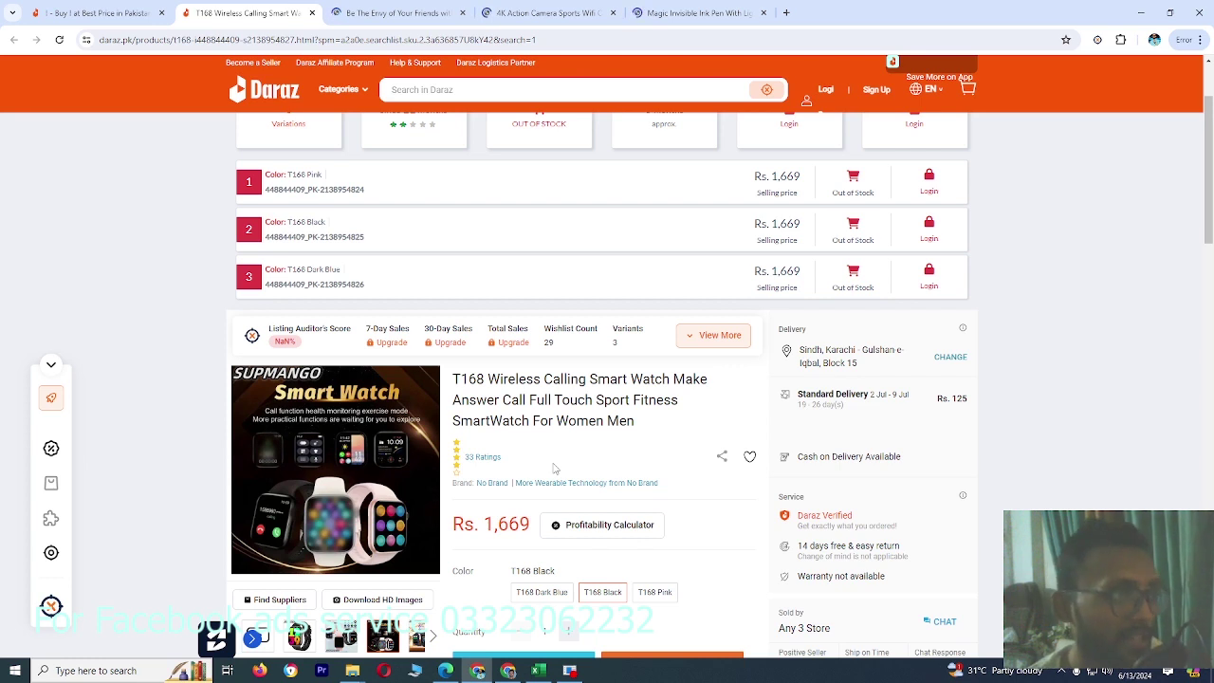
pyautogui.hotkey('alt', 'Tab')
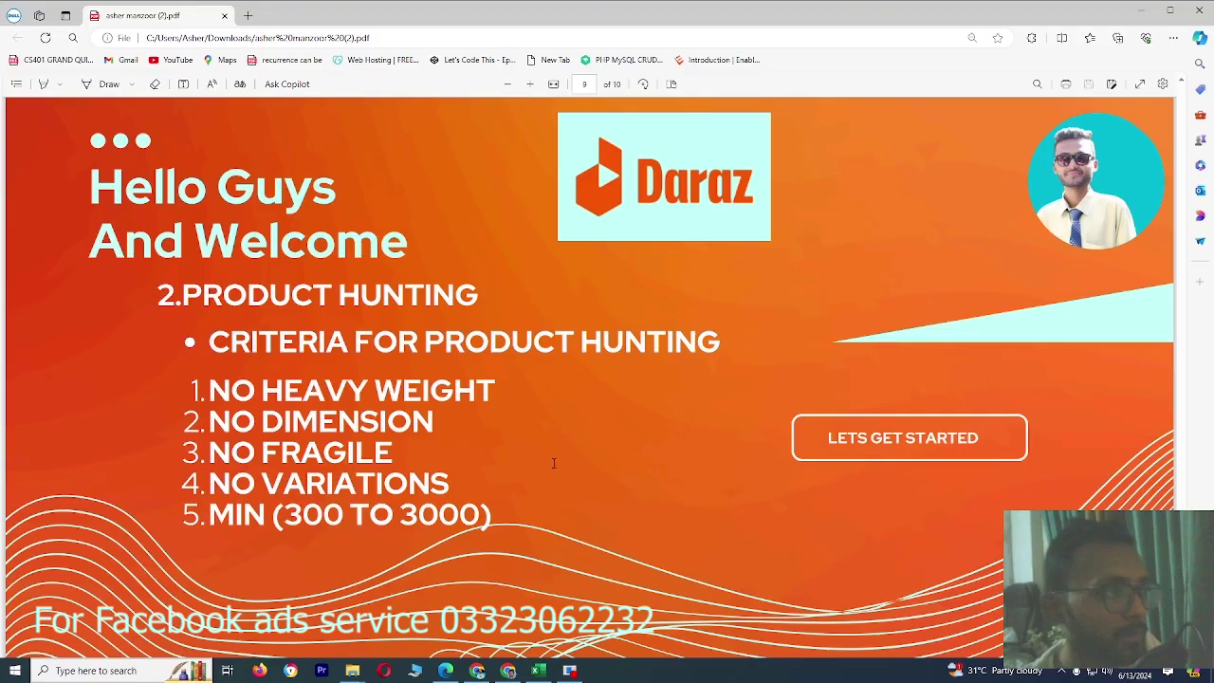
pyautogui.hotkey('alt', 'Tab')
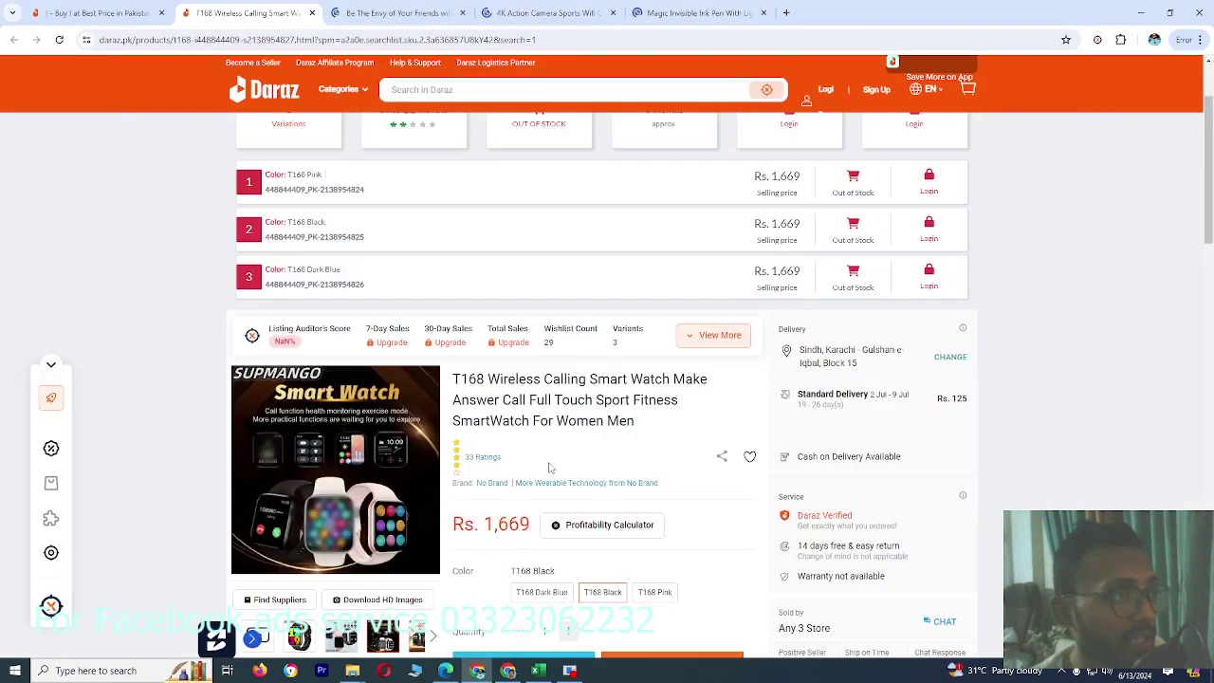
pyautogui.scroll(-1, 541, 470)
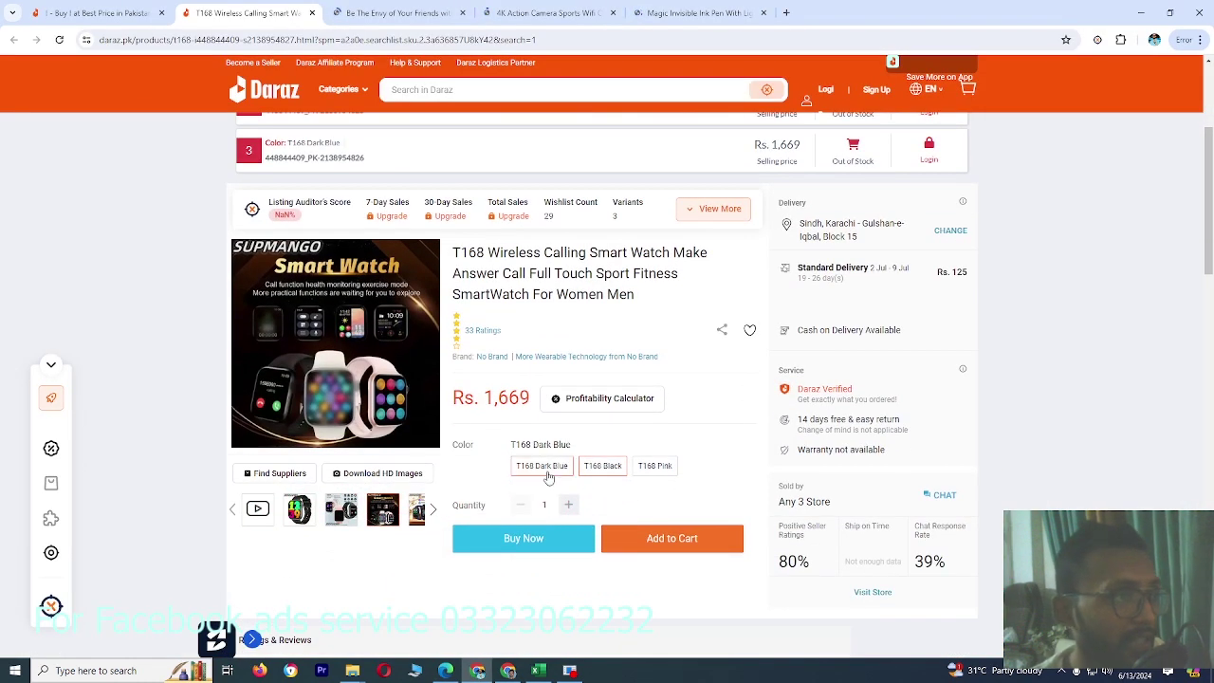
# Step: Cycle the Dark Blue, Black and Pink colour variants to check stock, ending on T168 Pink
pyautogui.click(545, 471)
pyautogui.click(641, 470)
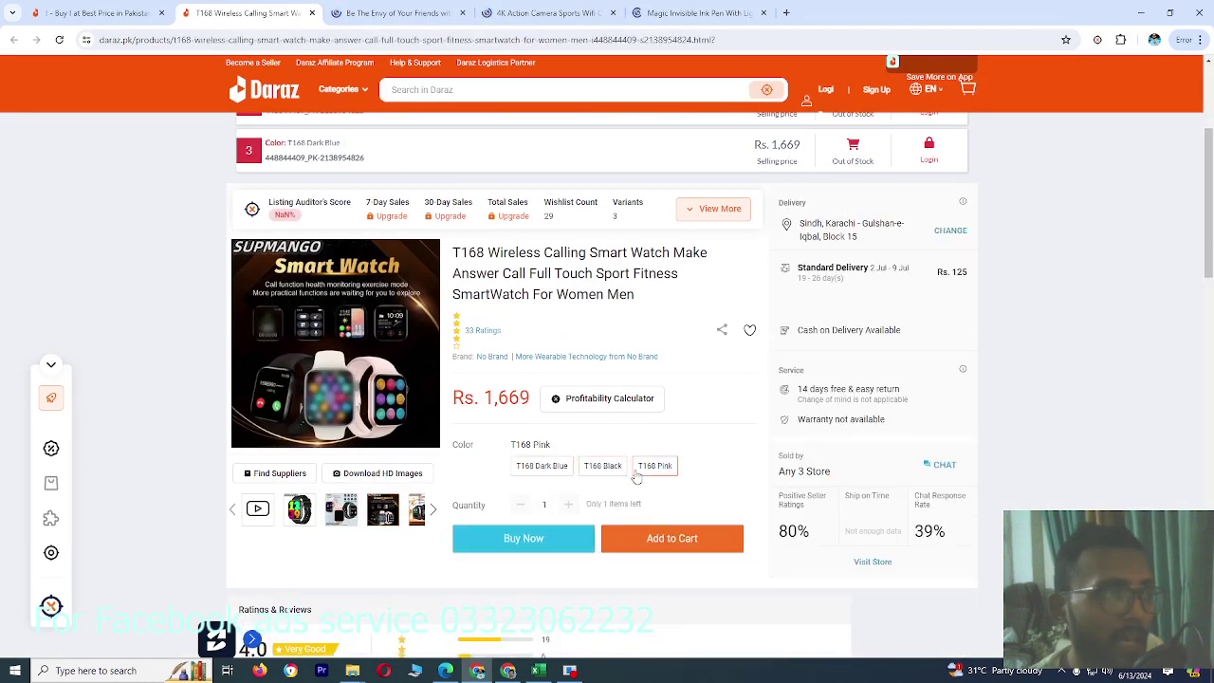
pyautogui.hotkey('alt', 'Tab')
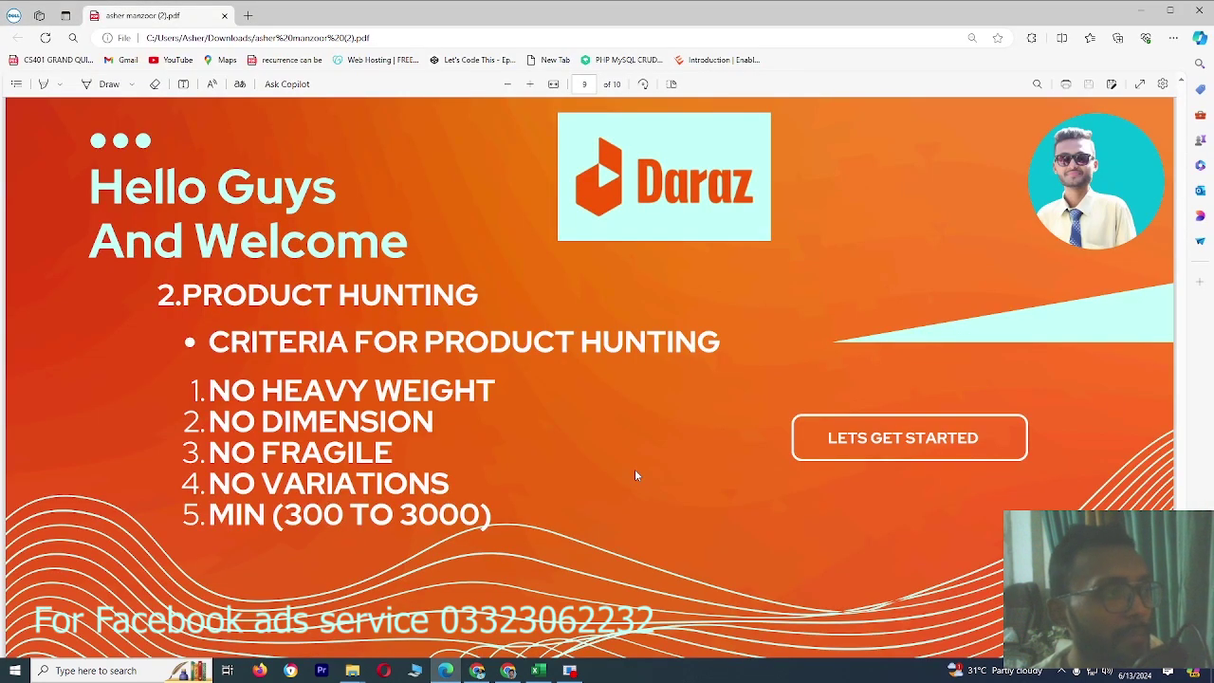
pyautogui.hotkey('alt', 'Tab')
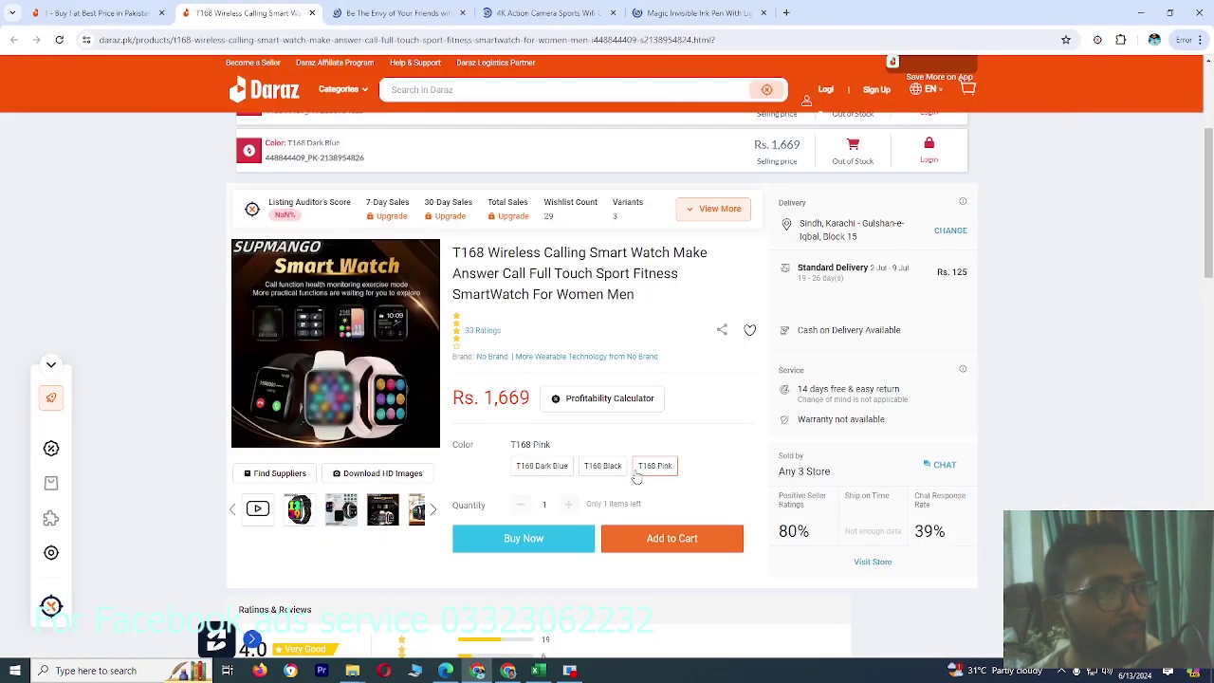
pyautogui.click(549, 468)
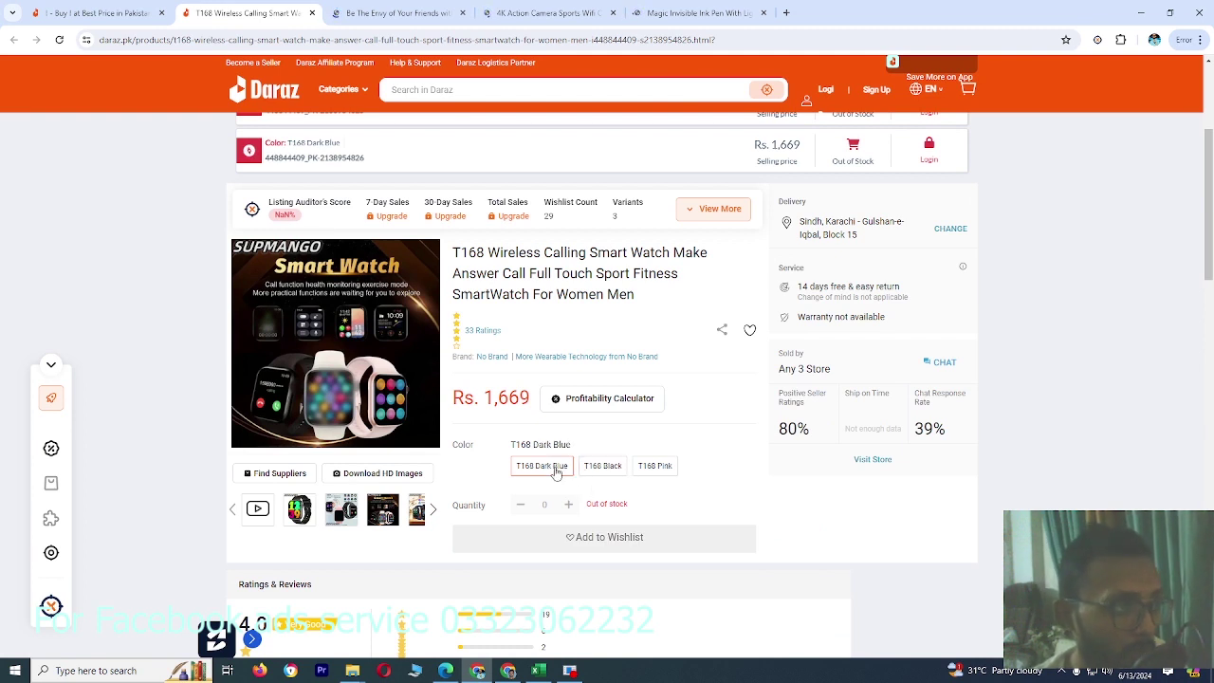
pyautogui.click(673, 473)
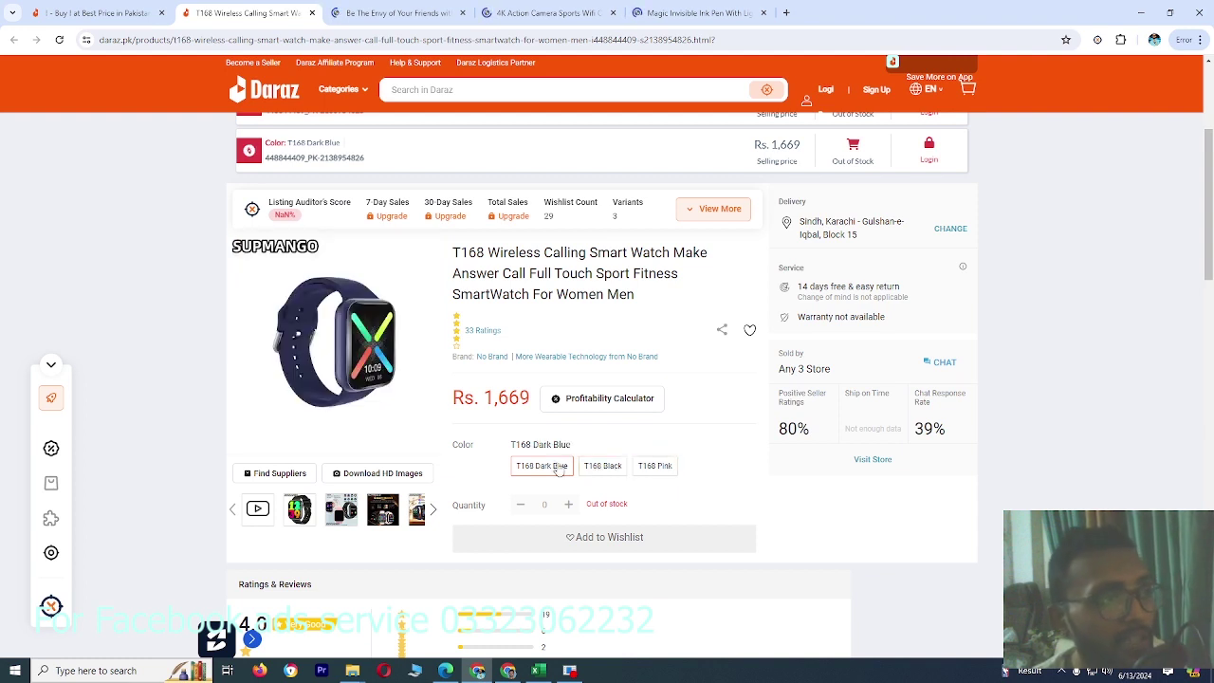
pyautogui.click(599, 475)
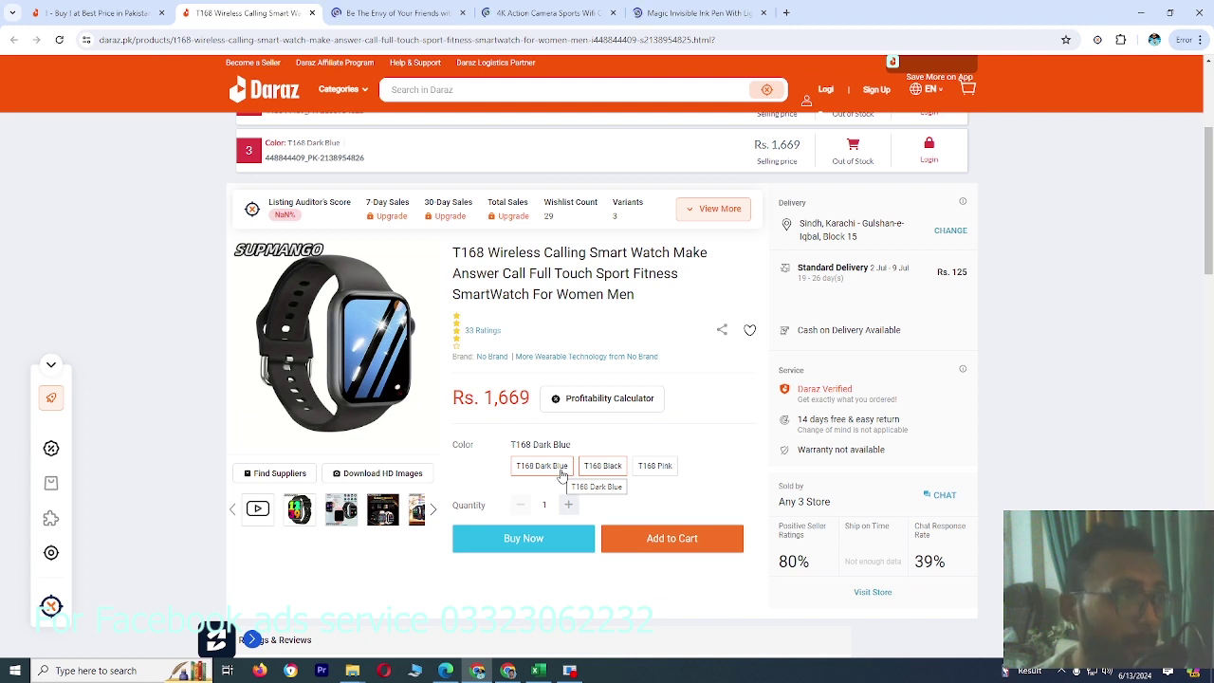
pyautogui.click(598, 467)
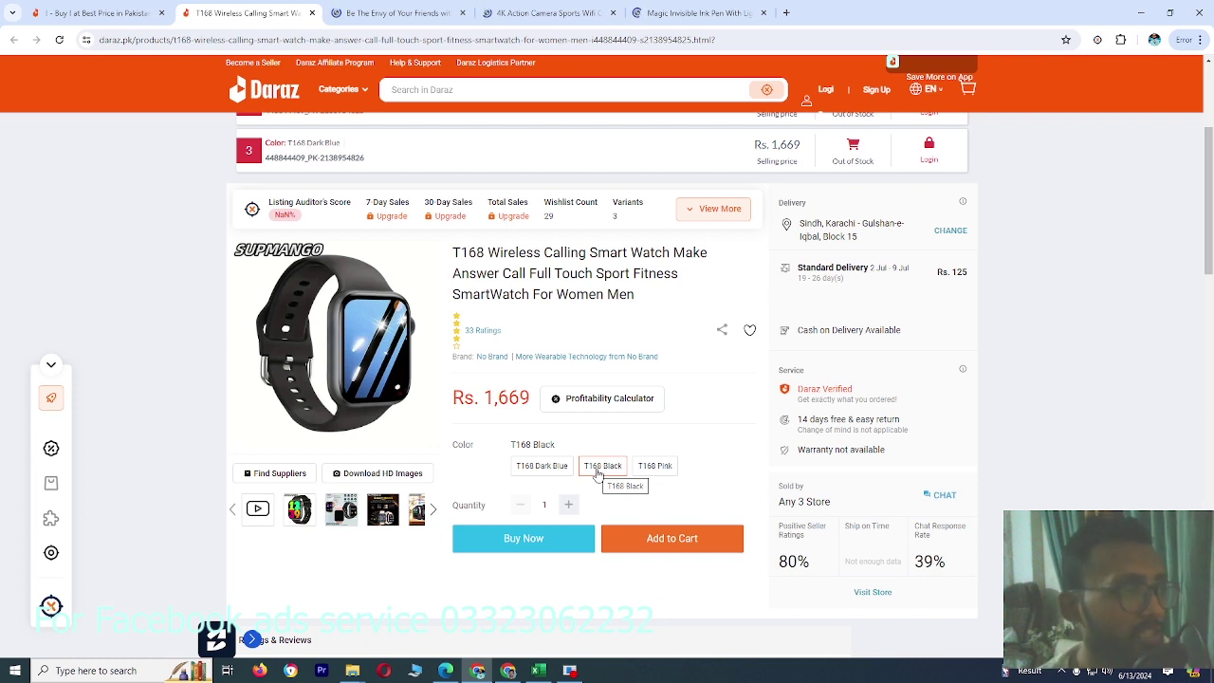
pyautogui.click(542, 466)
pyautogui.click(604, 467)
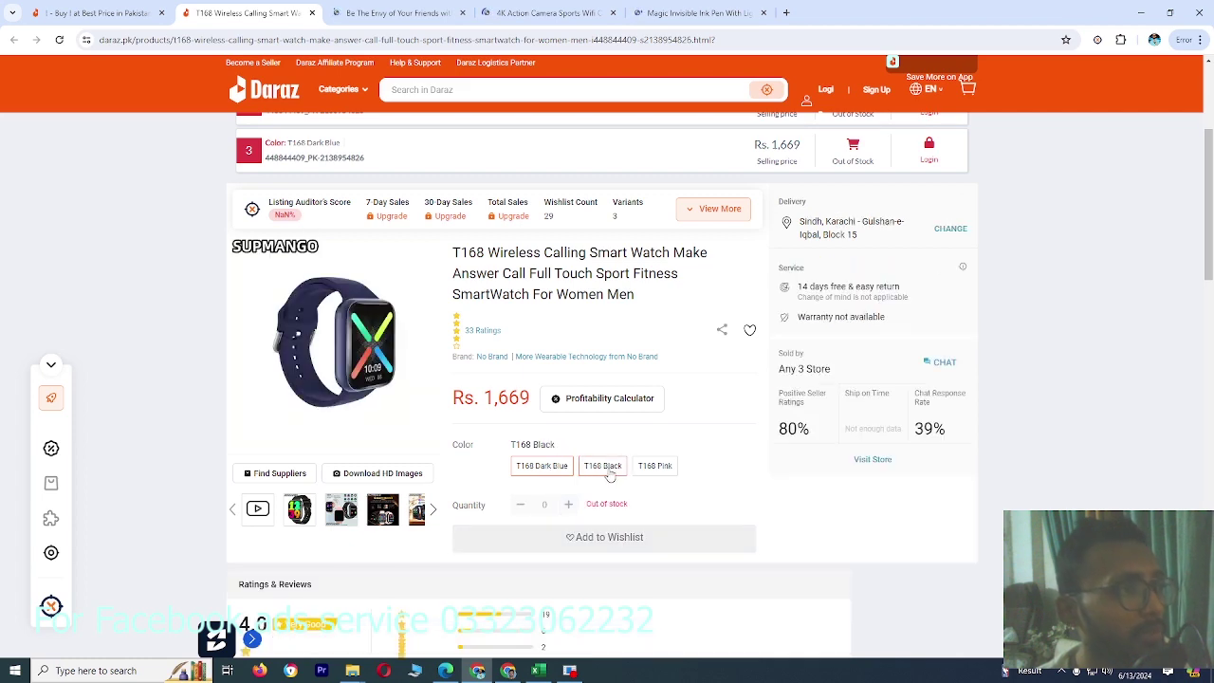
pyautogui.click(638, 470)
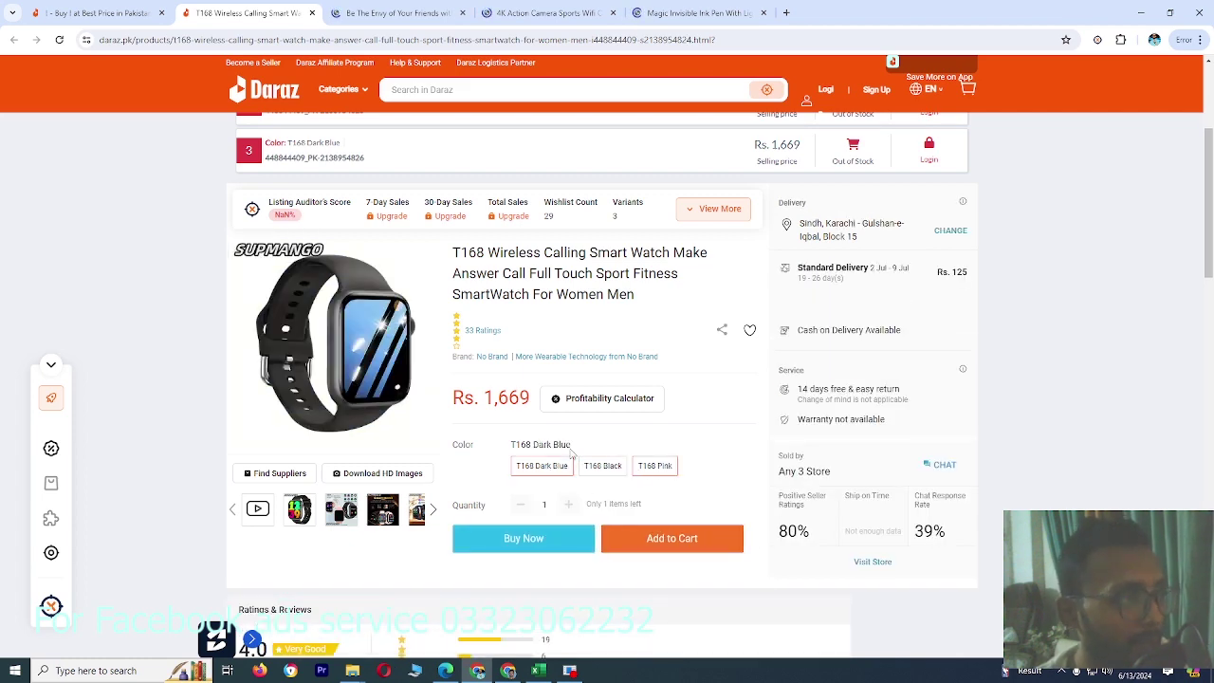
# Step: Filter the watch's Ratings & Reviews to show only 1-star reviews
pyautogui.scroll(-3, 566, 452)
pyautogui.scroll(-3, 567, 452)
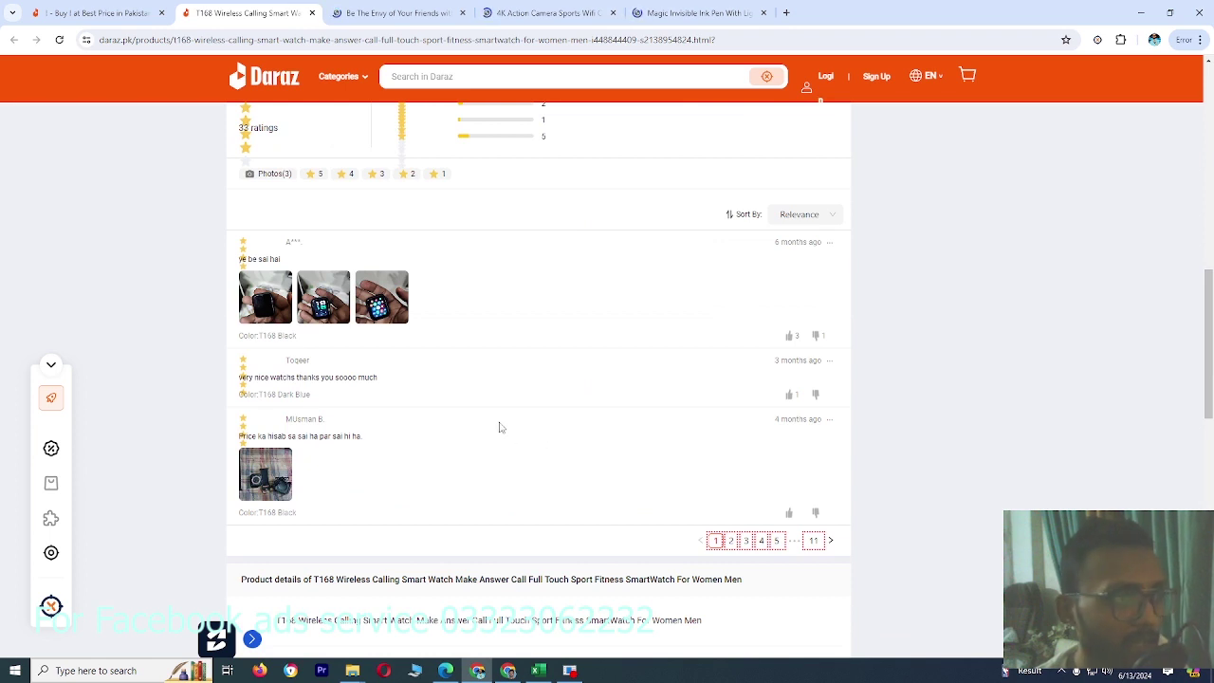
pyautogui.scroll(3, 542, 459)
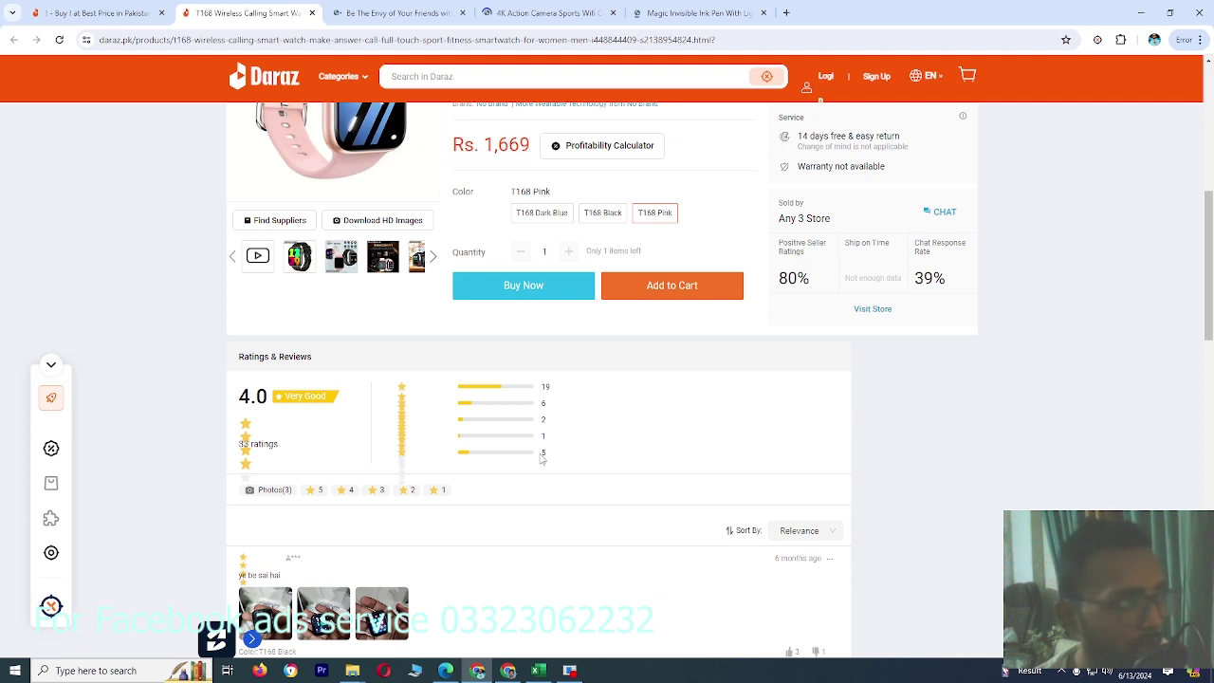
pyautogui.click(435, 492)
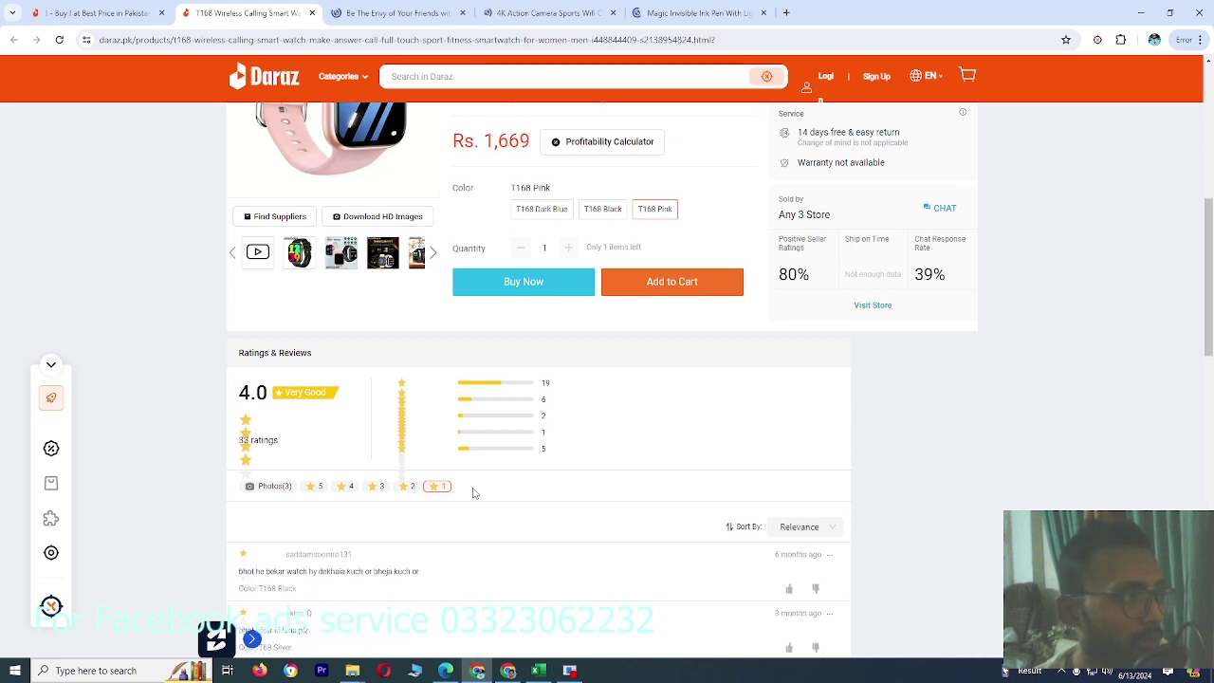
# Step: Expand the full product description with VIEW MORE, then return to the slides
pyautogui.scroll(-2, 479, 492)
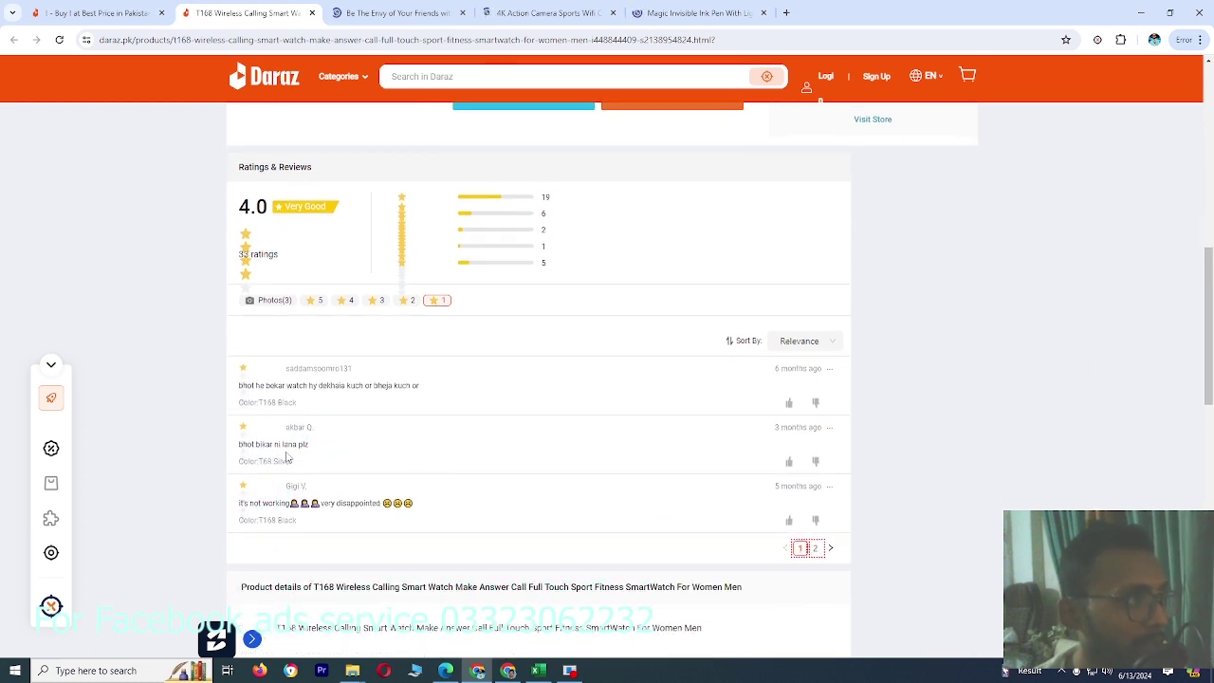
pyautogui.scroll(-1, 484, 477)
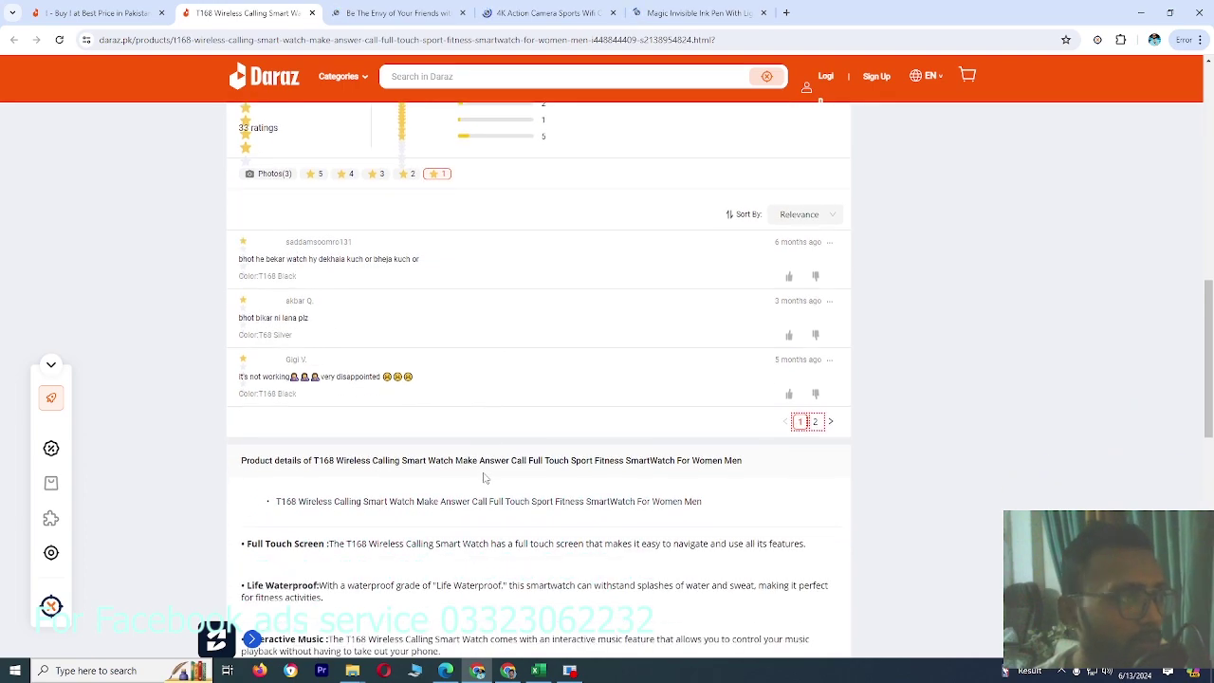
pyautogui.scroll(-3, 484, 478)
pyautogui.scroll(10, 483, 477)
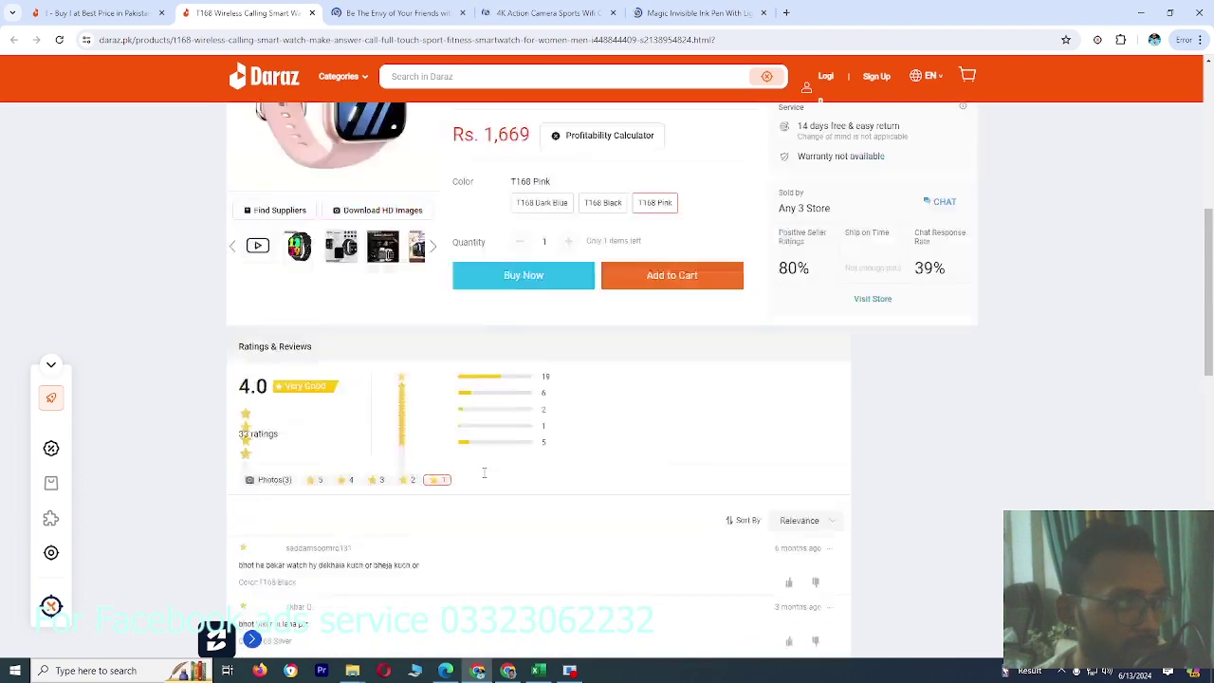
pyautogui.scroll(3, 484, 477)
pyautogui.scroll(-3, 484, 477)
pyautogui.scroll(-10, 484, 477)
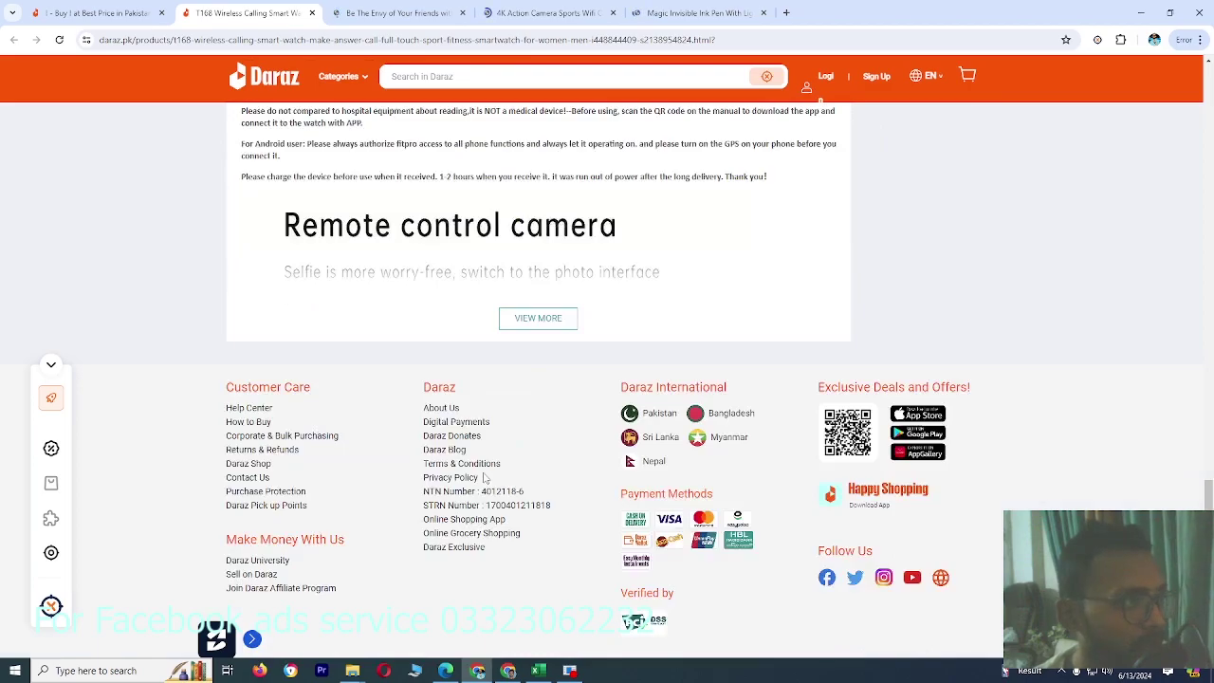
pyautogui.scroll(3, 484, 477)
pyautogui.click(528, 628)
pyautogui.scroll(-5, 530, 479)
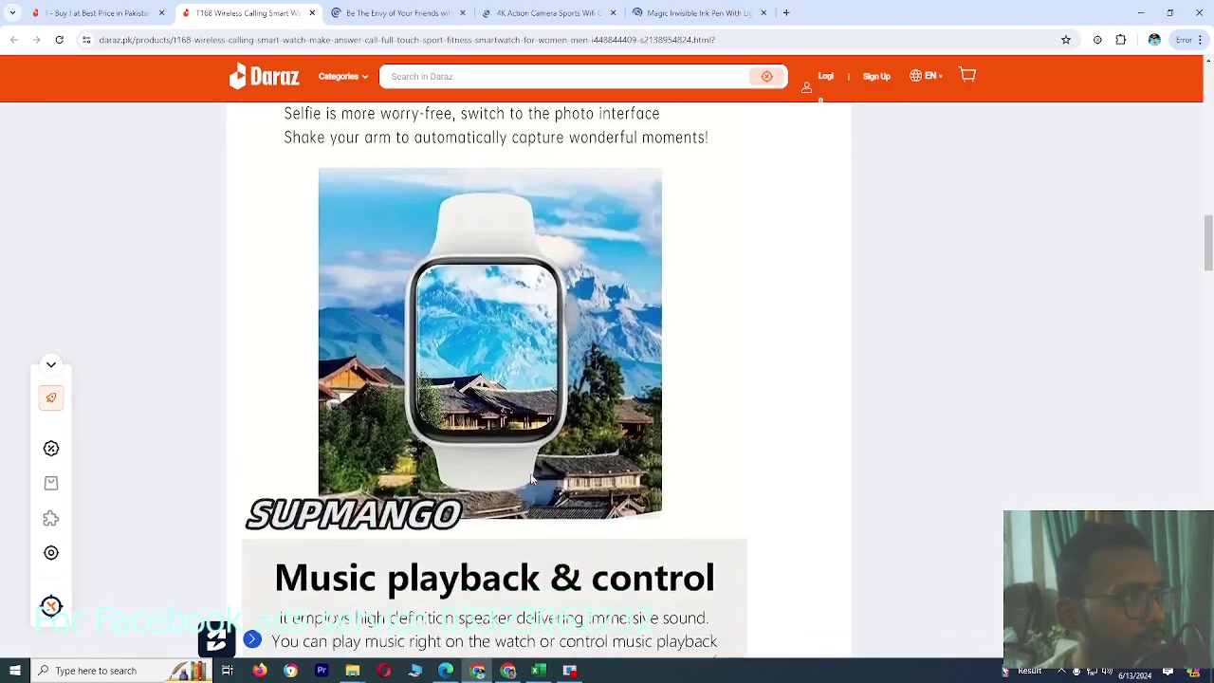
pyautogui.scroll(-10, 530, 479)
pyautogui.scroll(5, 529, 479)
pyautogui.scroll(-5, 517, 378)
pyautogui.scroll(-5, 517, 377)
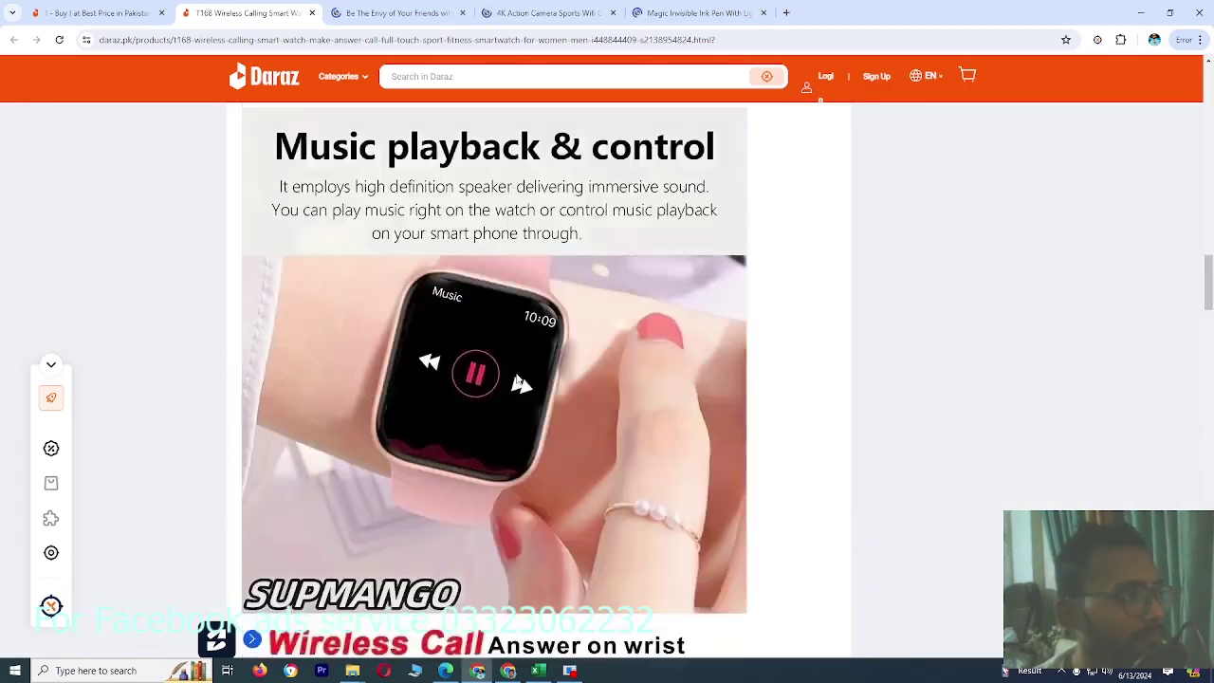
pyautogui.scroll(5, 517, 377)
pyautogui.scroll(10, 517, 378)
pyautogui.scroll(15, 518, 378)
pyautogui.hotkey('alt', 'Tab')
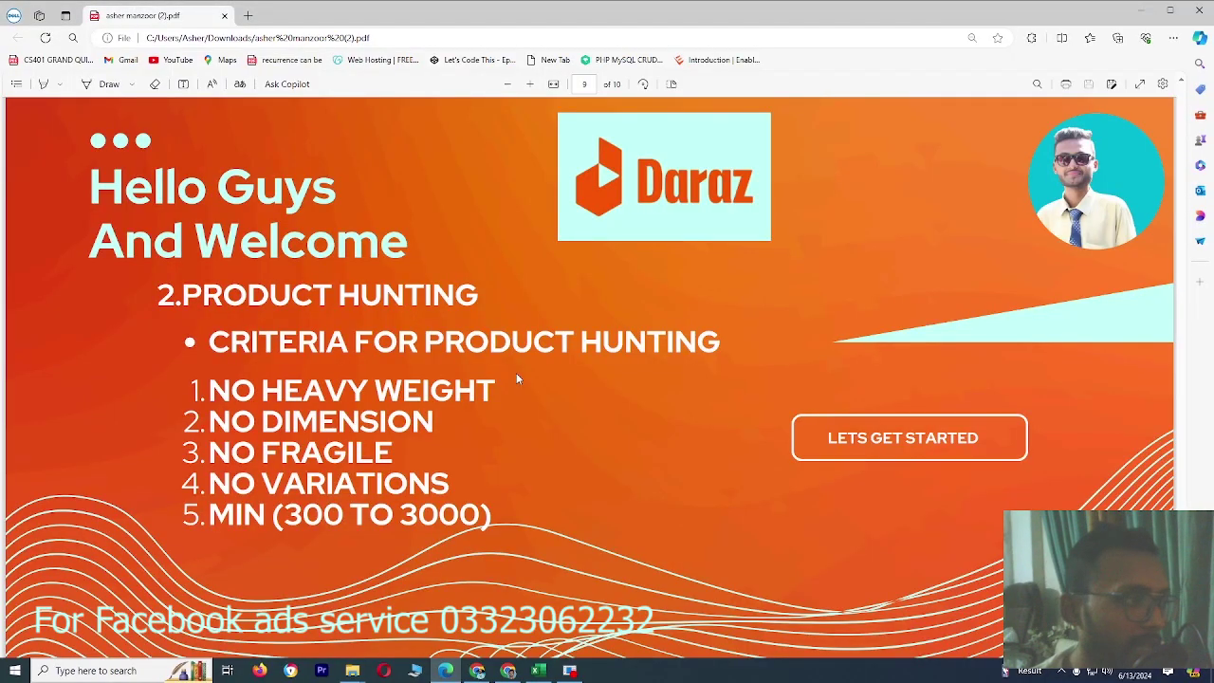
# Step: Review slides 8–10, including the Profit Calculator slide, with a brief glance at the watch page
pyautogui.scroll(-2, 517, 378)
pyautogui.scroll(-2, 517, 378)
pyautogui.scroll(-3, 517, 378)
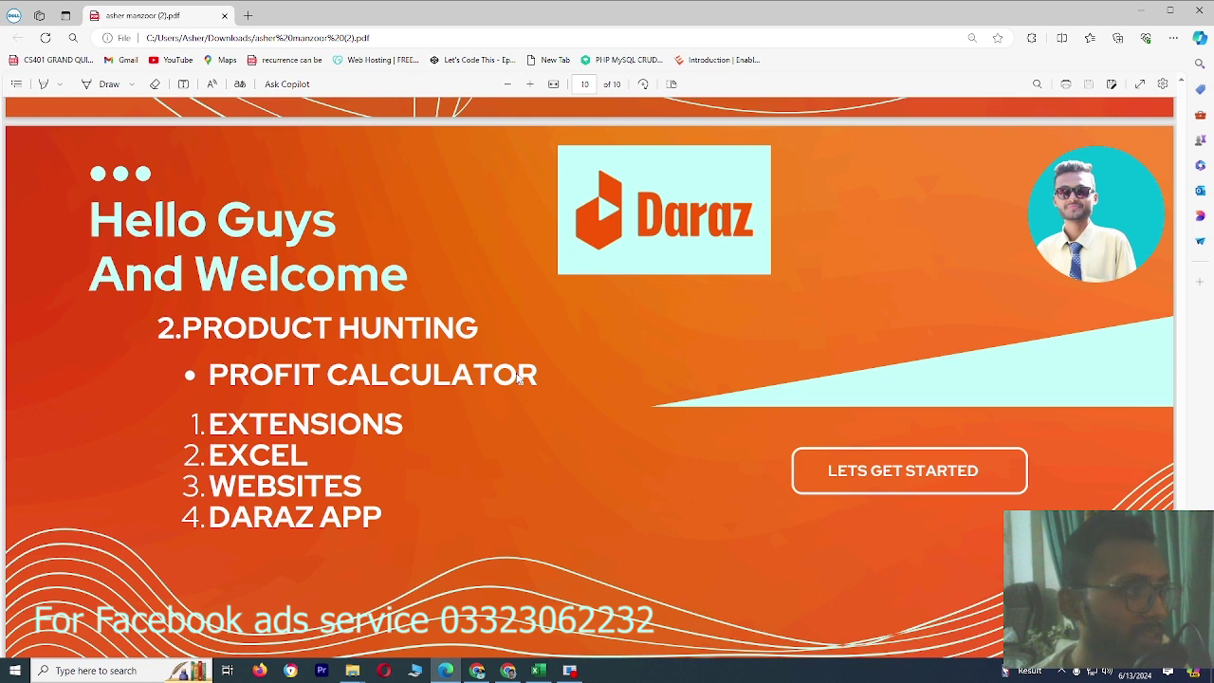
pyautogui.hotkey('alt', 'Tab')
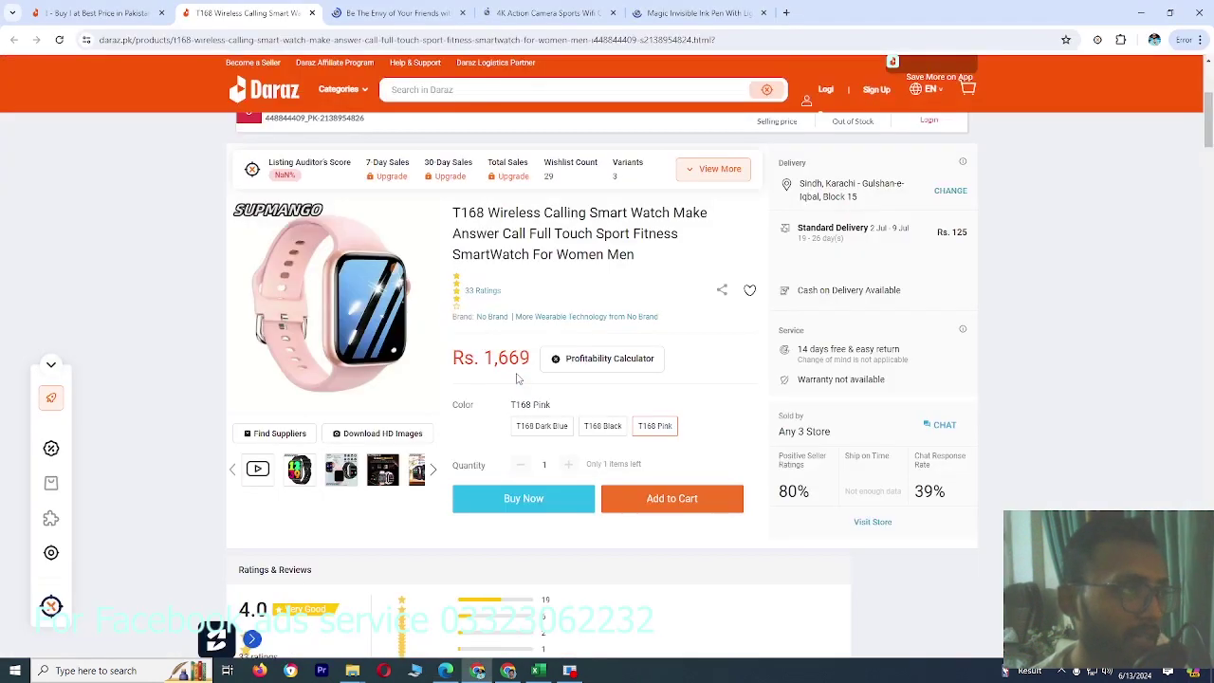
pyautogui.hotkey('alt', 'Tab')
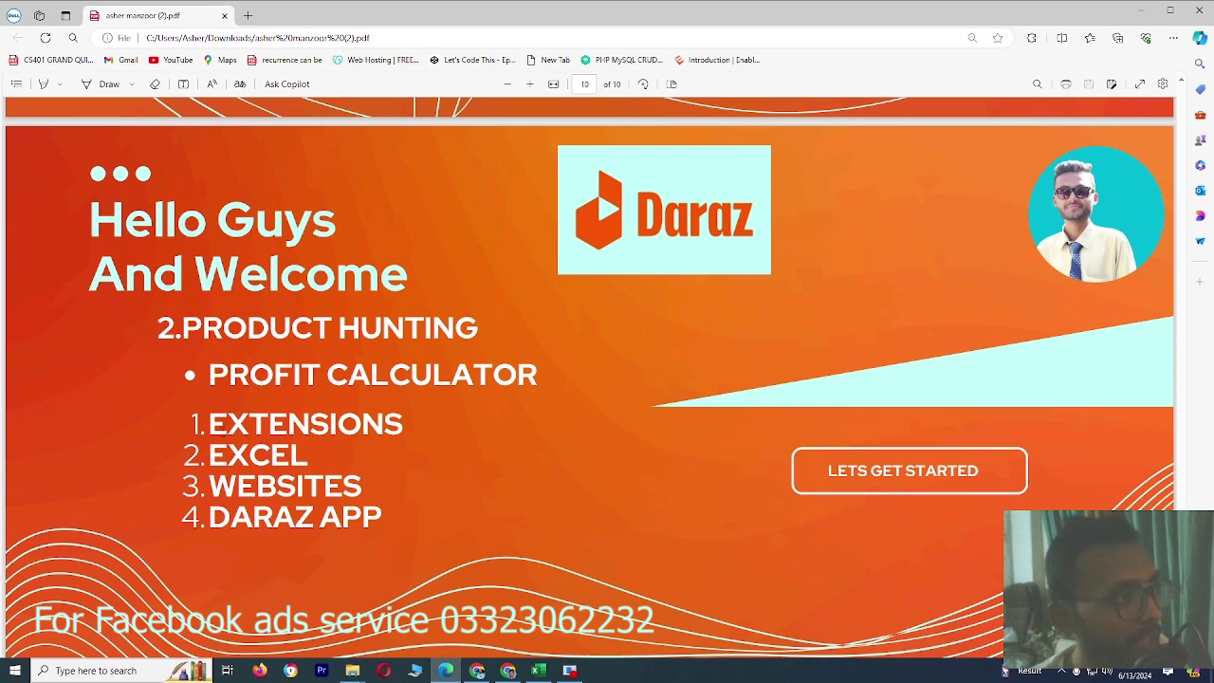
pyautogui.scroll(3, 588, 380)
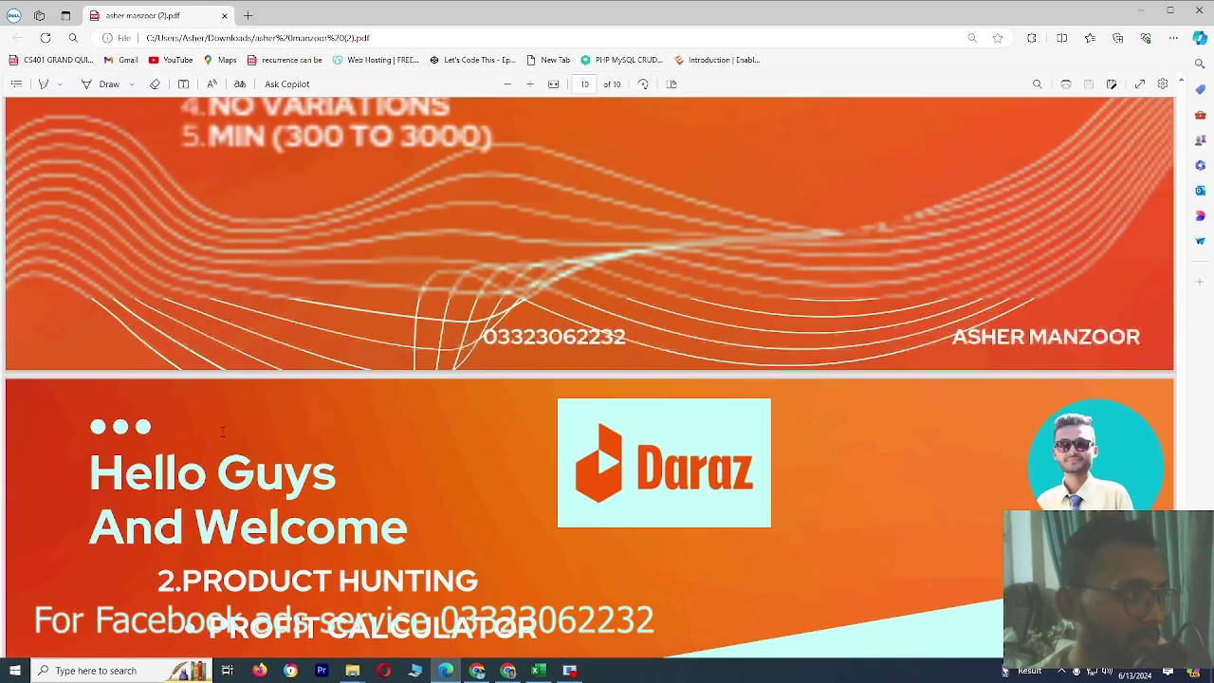
pyautogui.scroll(3, 588, 380)
pyautogui.scroll(3, 589, 380)
pyautogui.scroll(3, 588, 379)
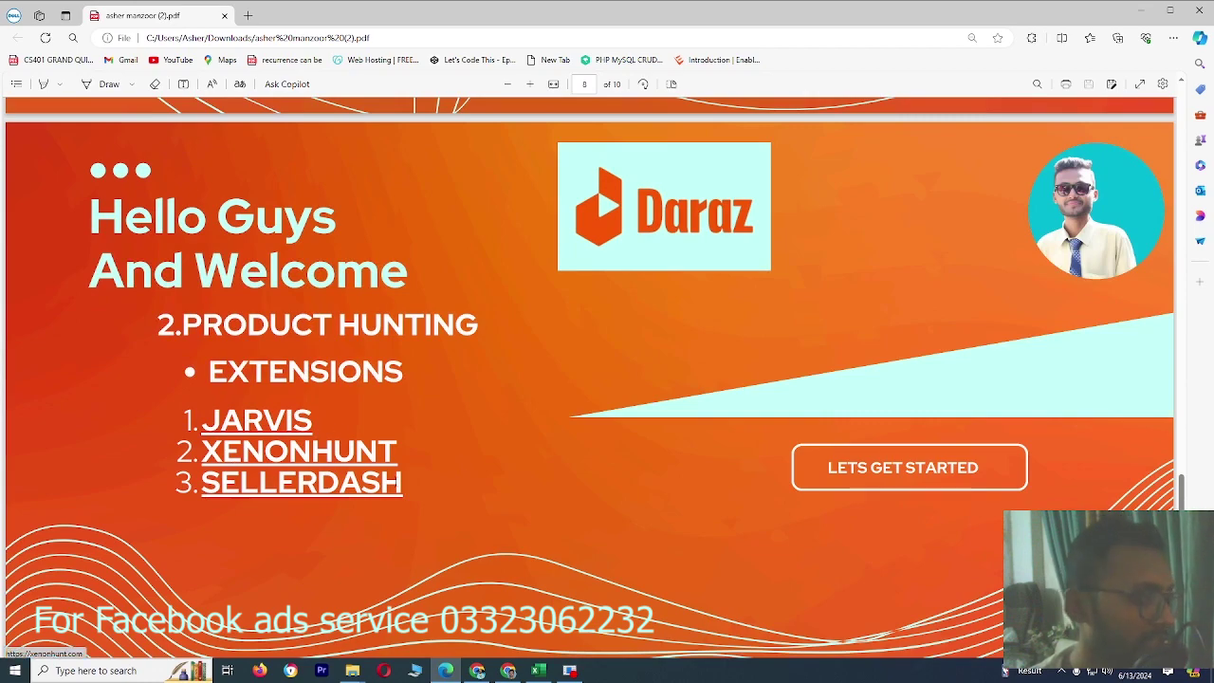
pyautogui.scroll(-3, 399, 485)
pyautogui.scroll(-3, 399, 485)
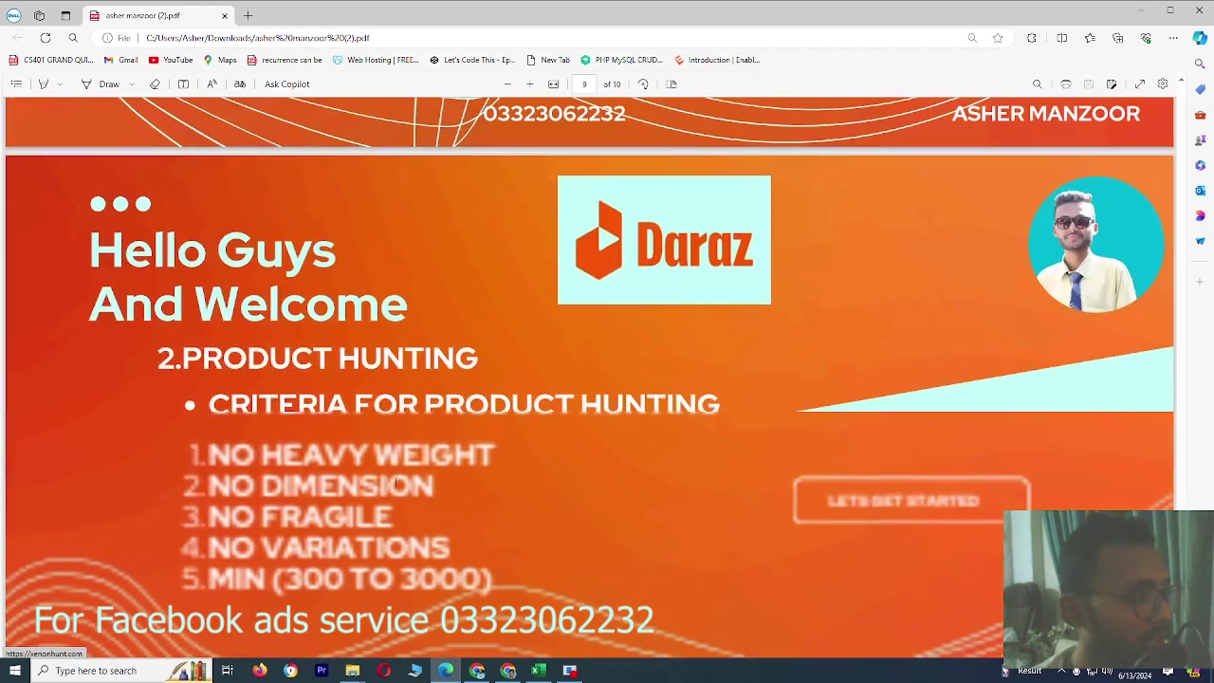
pyautogui.scroll(-3, 399, 484)
pyautogui.scroll(-3, 396, 481)
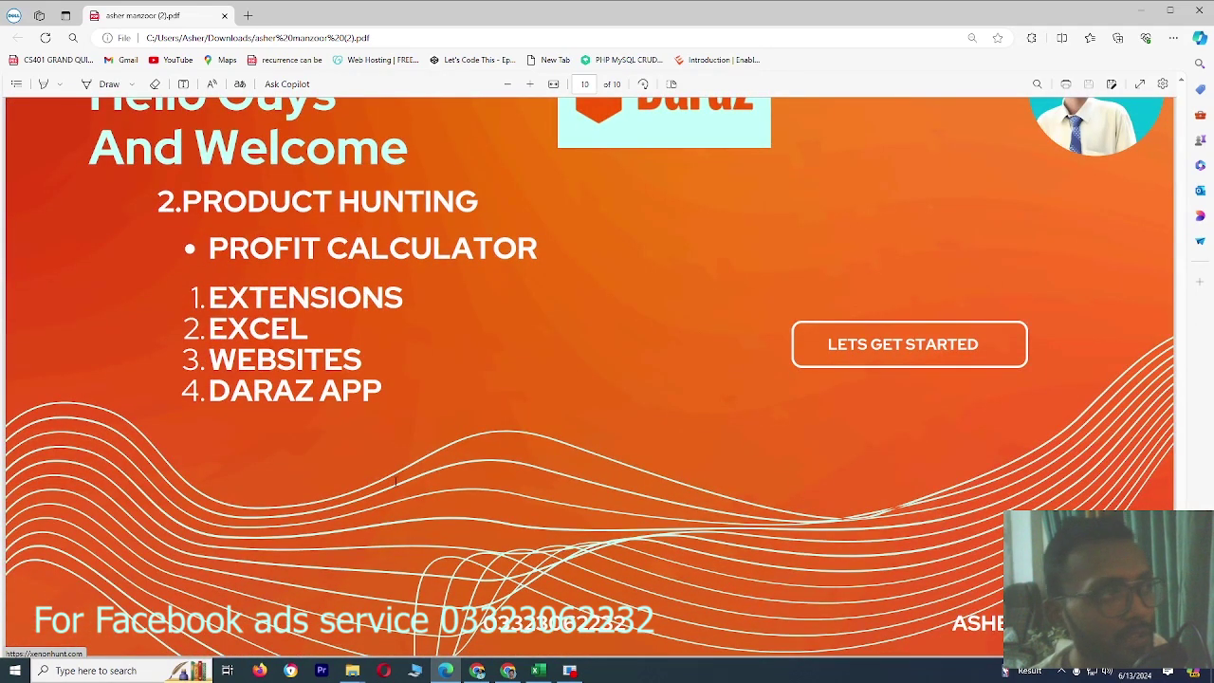
pyautogui.scroll(1, 397, 481)
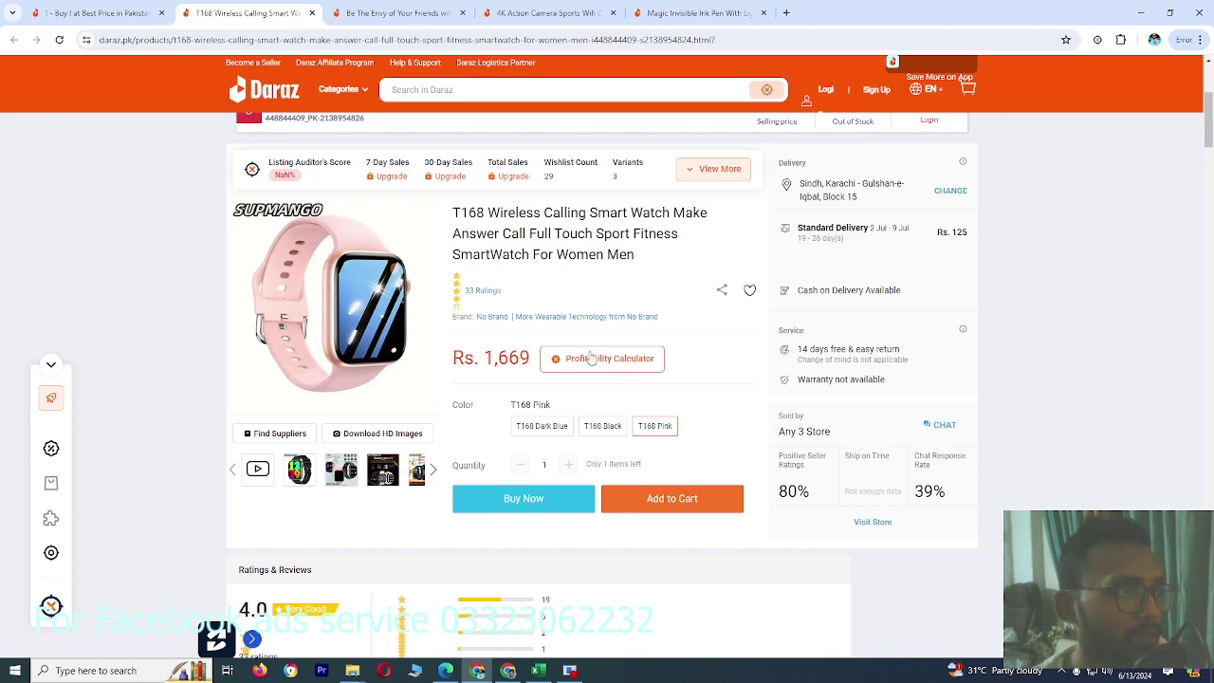
# Step: Open the Jarvis Profitability Calculator for the T168 watch and move its tab along the strip
pyautogui.click(593, 361)
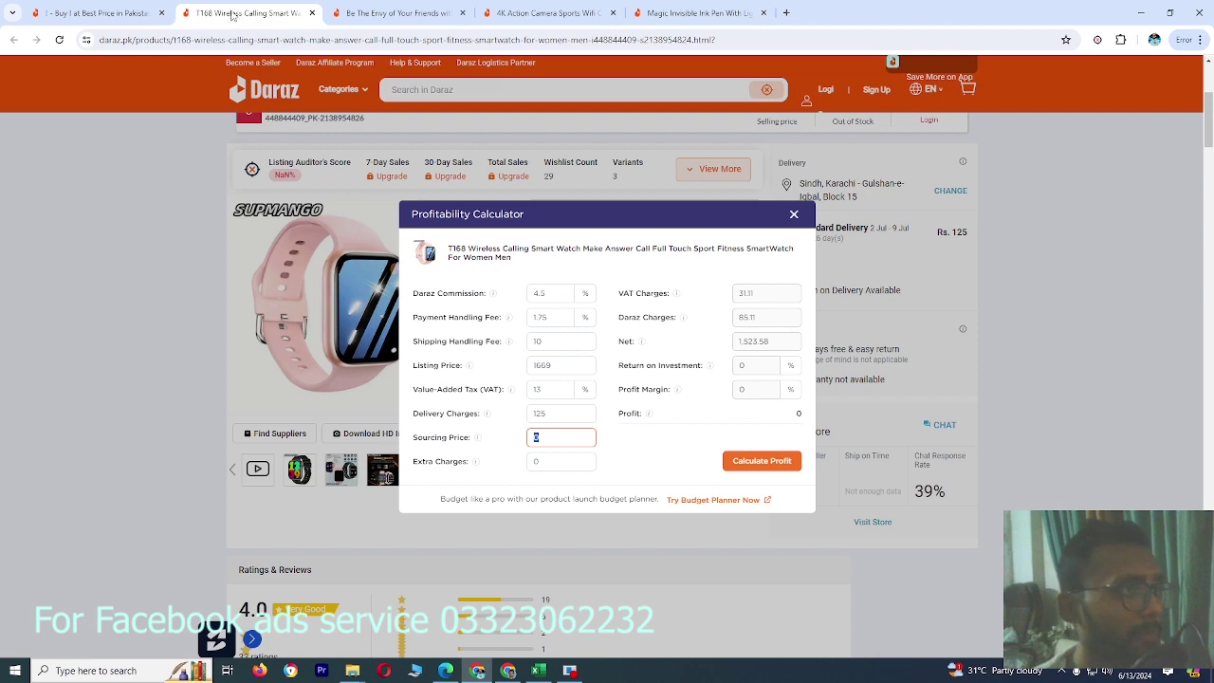
pyautogui.moveTo(235, 13); pyautogui.dragTo(690, 12)
# Step: Google 'daraz comission ctructe' and open the Marketplace Commission Structure result in a new tab
pyautogui.click(787, 12)
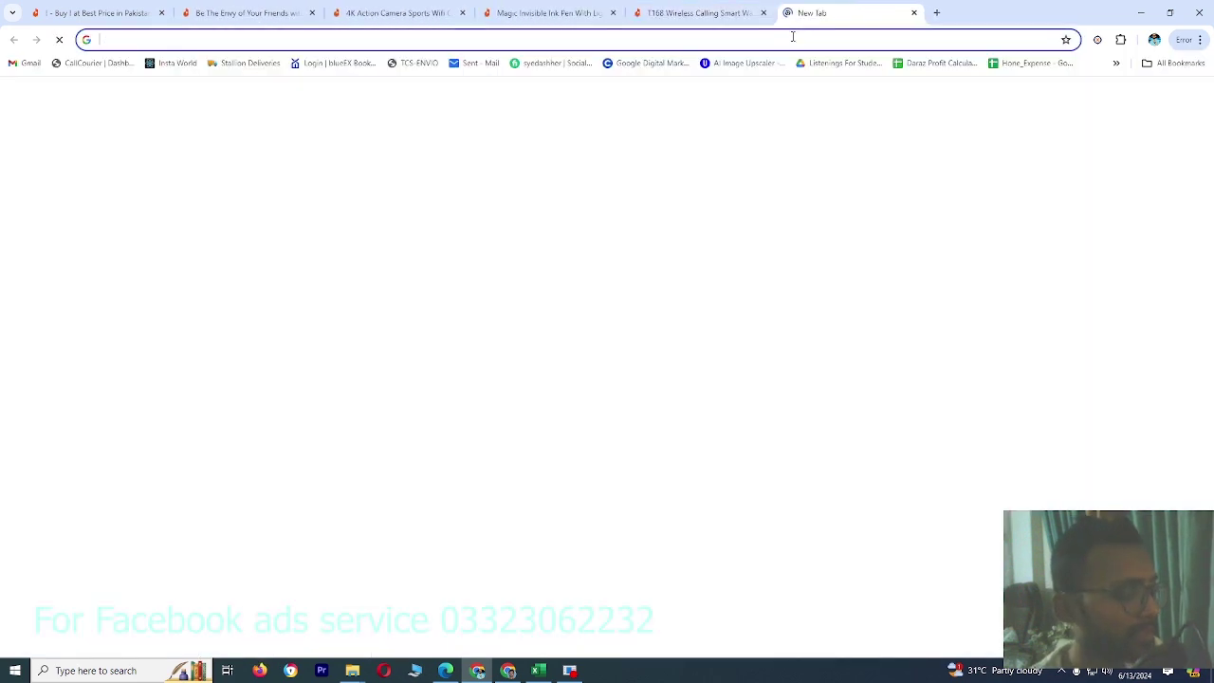
pyautogui.write('daraz')
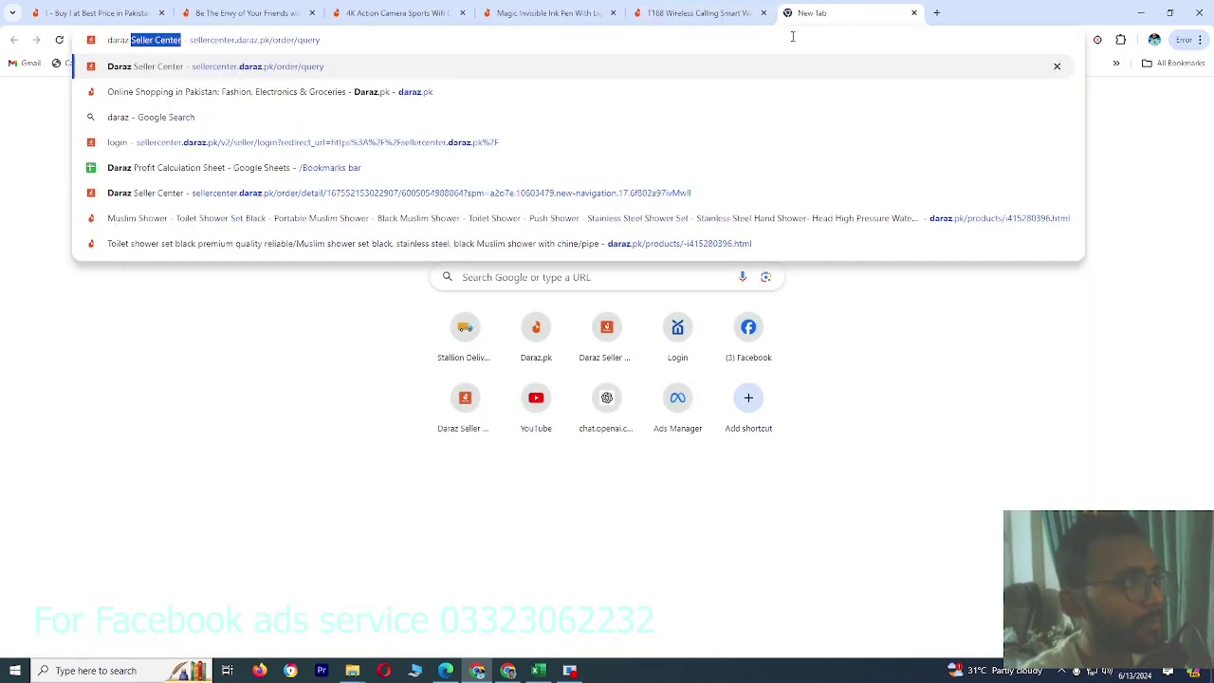
pyautogui.write(' comis')
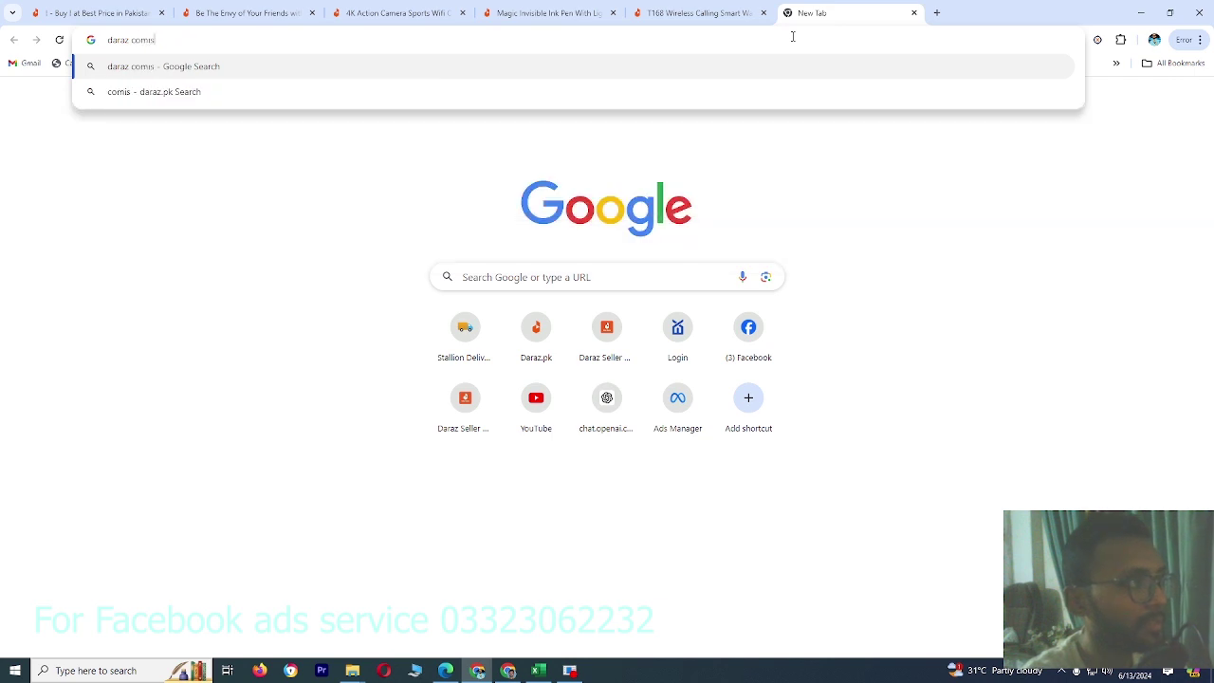
pyautogui.write('sion ctructe')
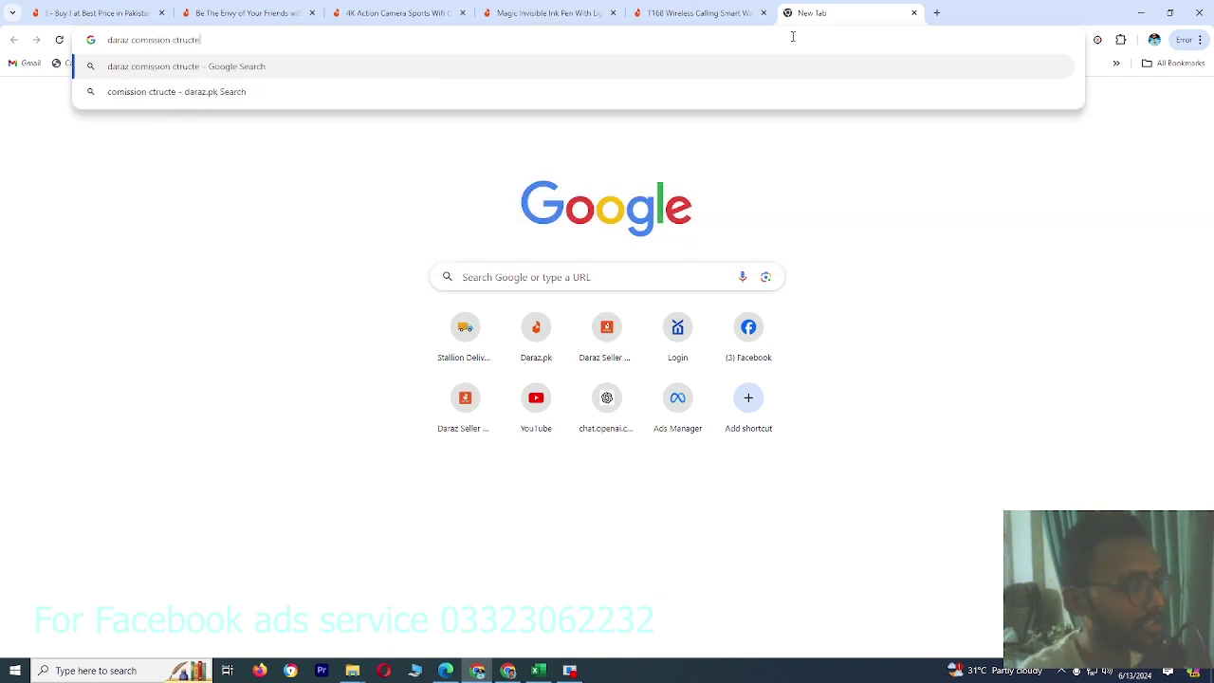
pyautogui.press('Return')
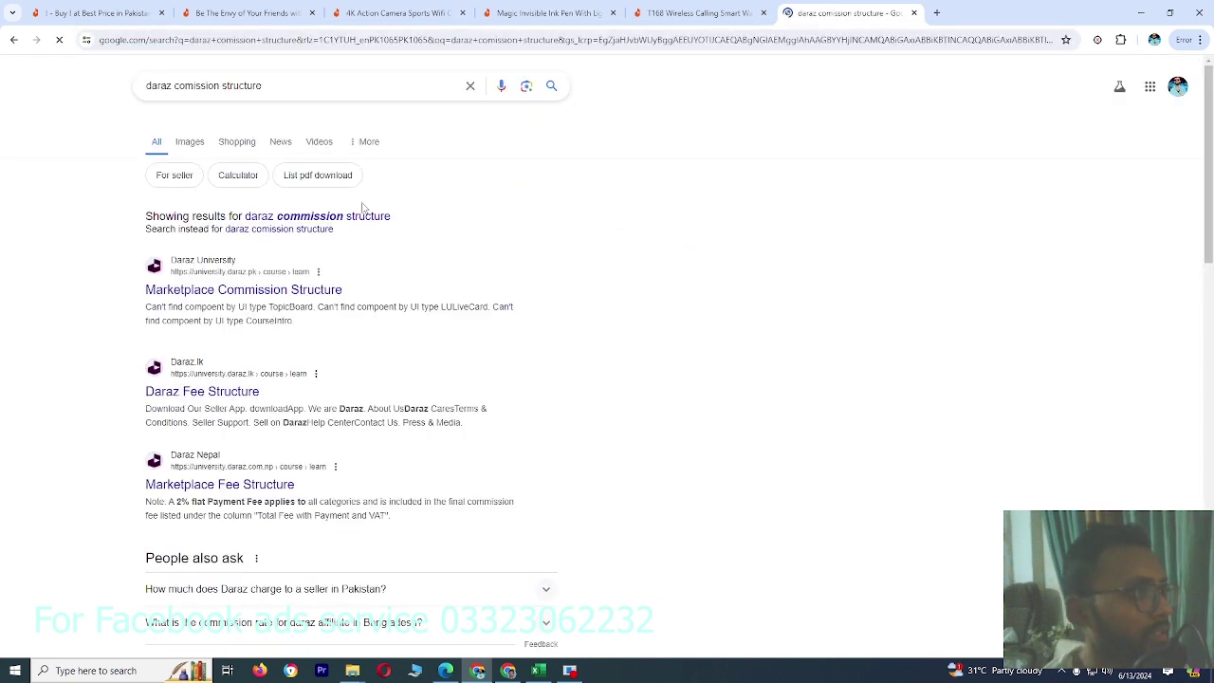
pyautogui.middleClick(428, 272)
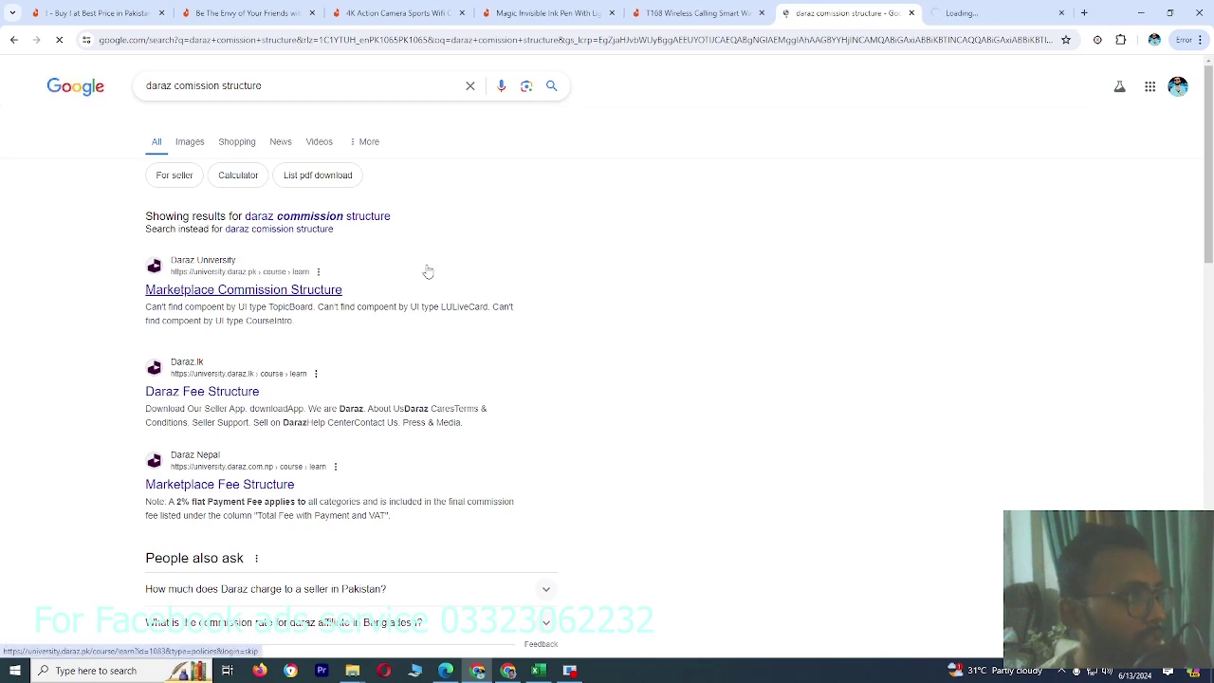
# Step: Check the watch's profitability calculator, then open the Marketplace Commission Structure course page
pyautogui.scroll(-5, 426, 271)
pyautogui.scroll(4, 491, 306)
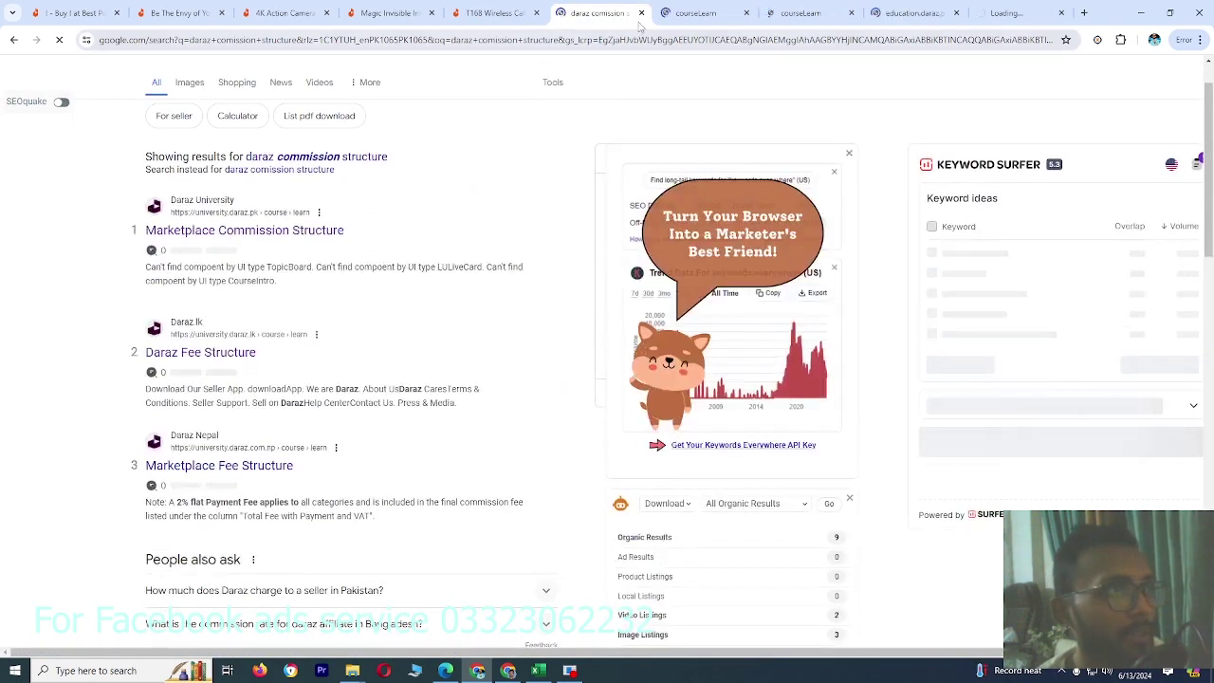
pyautogui.click(693, 13)
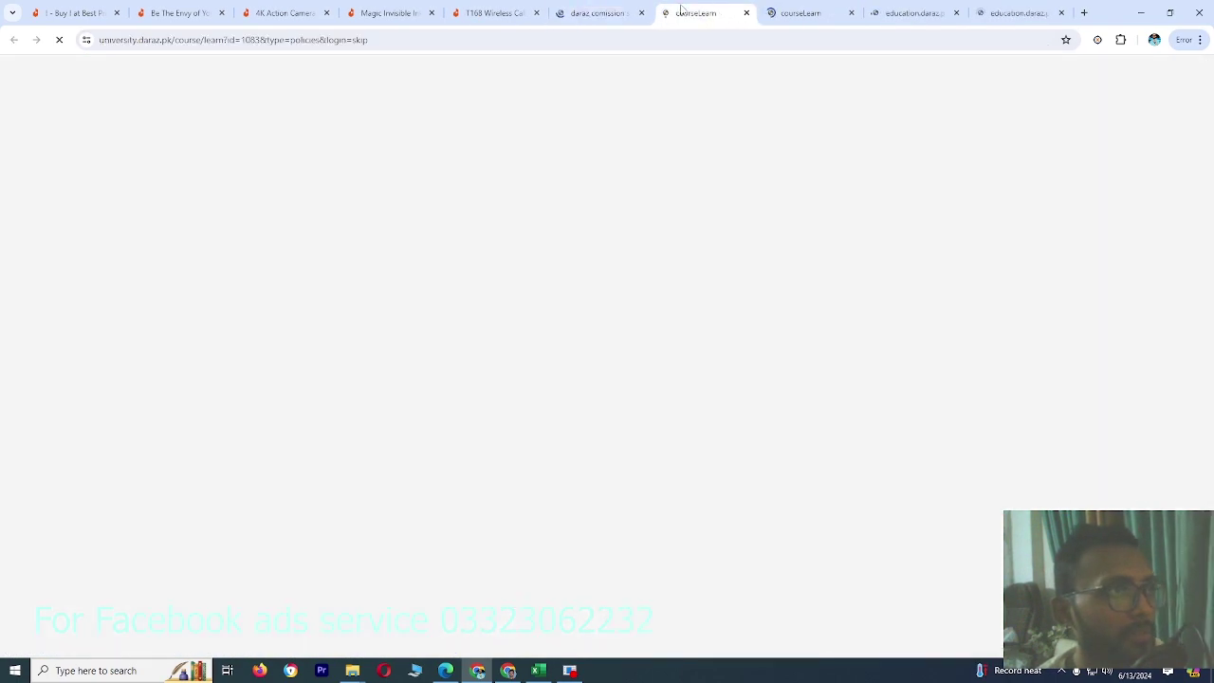
pyautogui.click(506, 12)
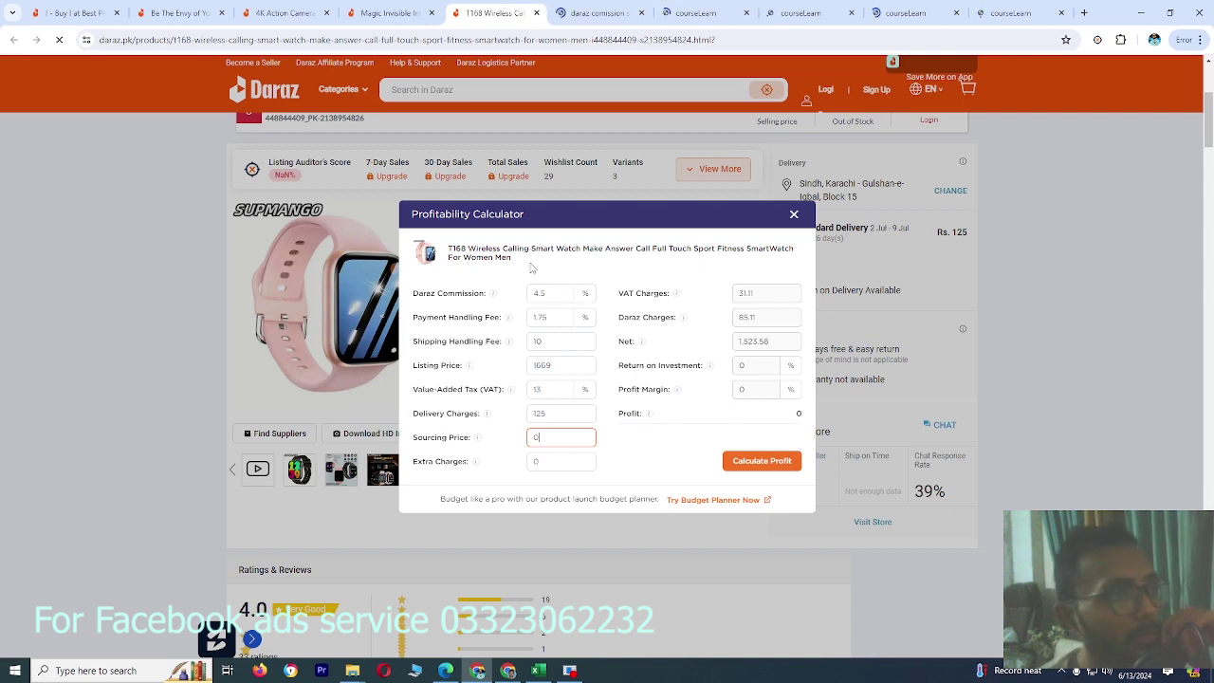
pyautogui.click(598, 13)
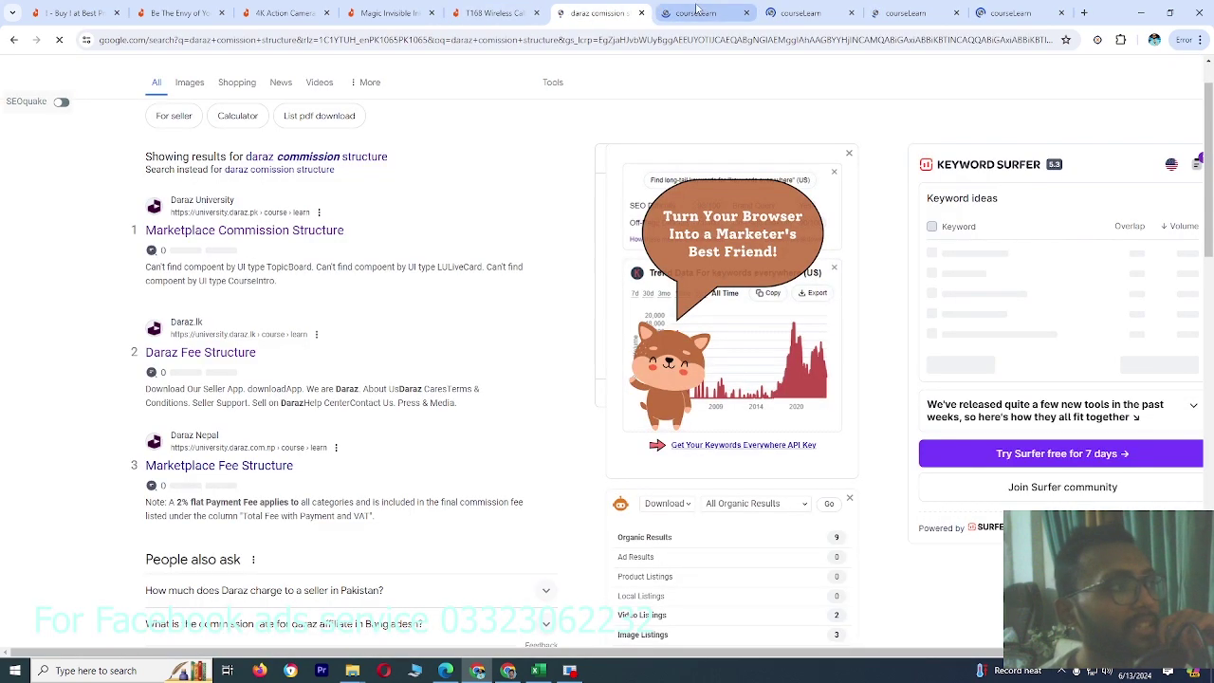
pyautogui.click(702, 12)
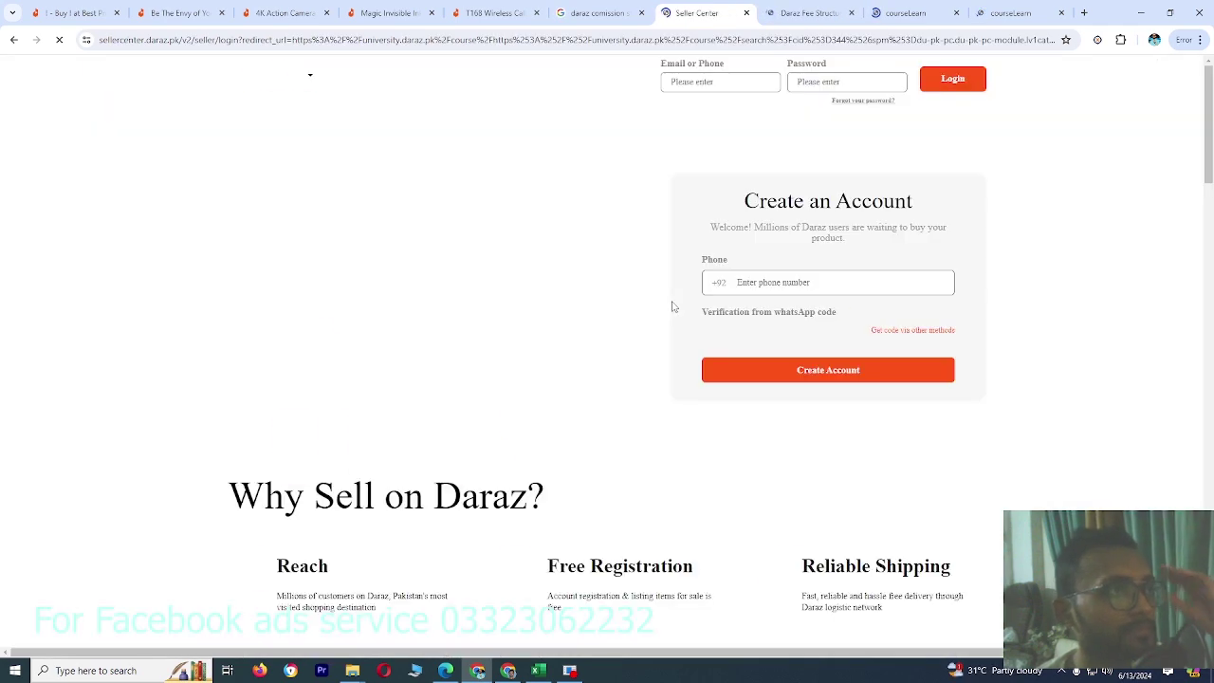
# Step: Log in to Daraz University with the autofilled Seller Center credentials
pyautogui.click(954, 81)
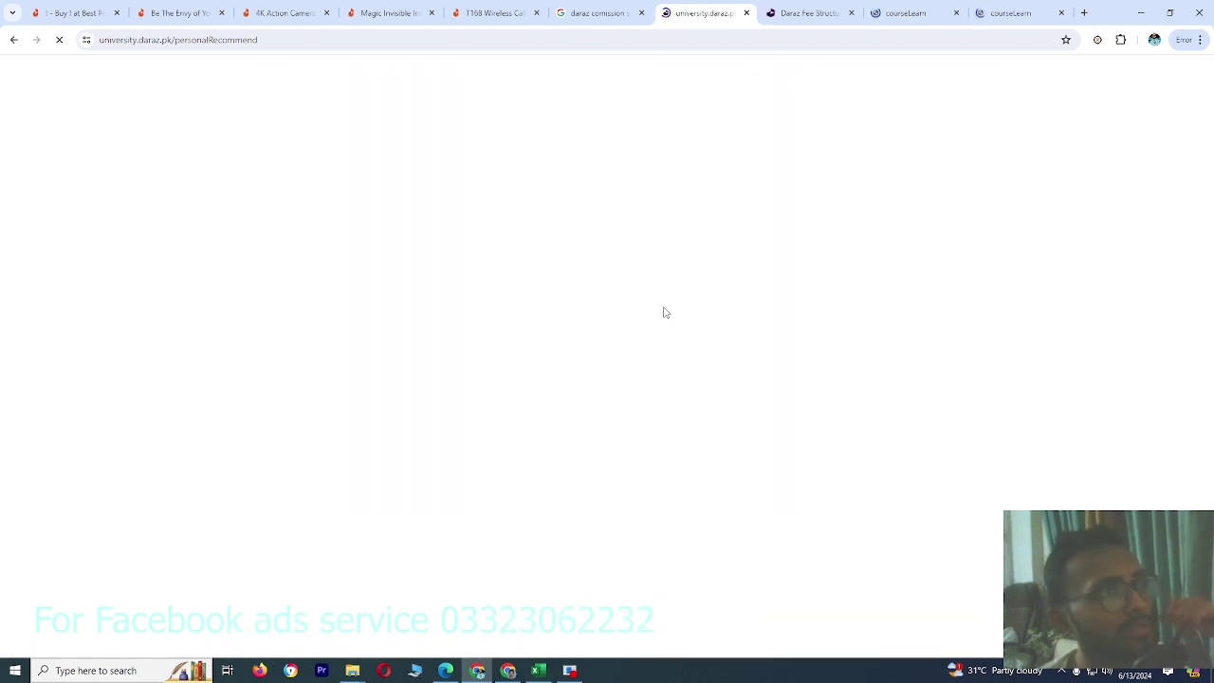
# Step: Review Excel's Seller Calculation, selecting the Seller Discount in B4, then return to Daraz University
pyautogui.click(537, 670)
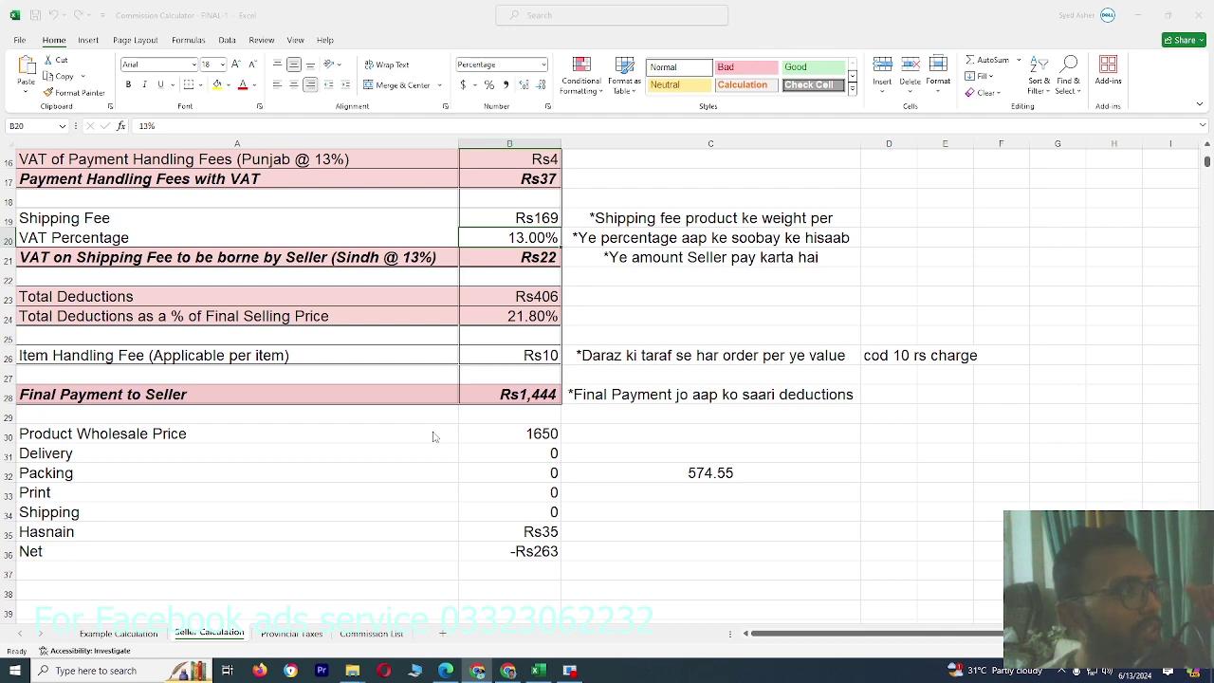
pyautogui.scroll(5, 433, 436)
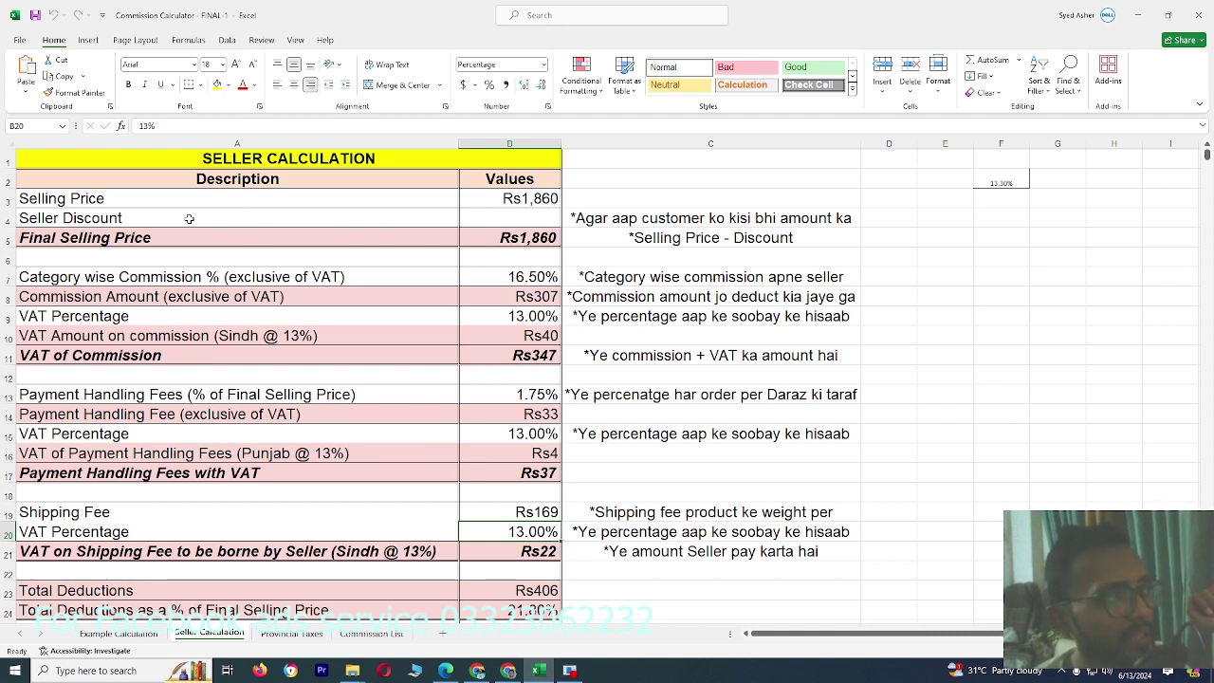
pyautogui.click(549, 215)
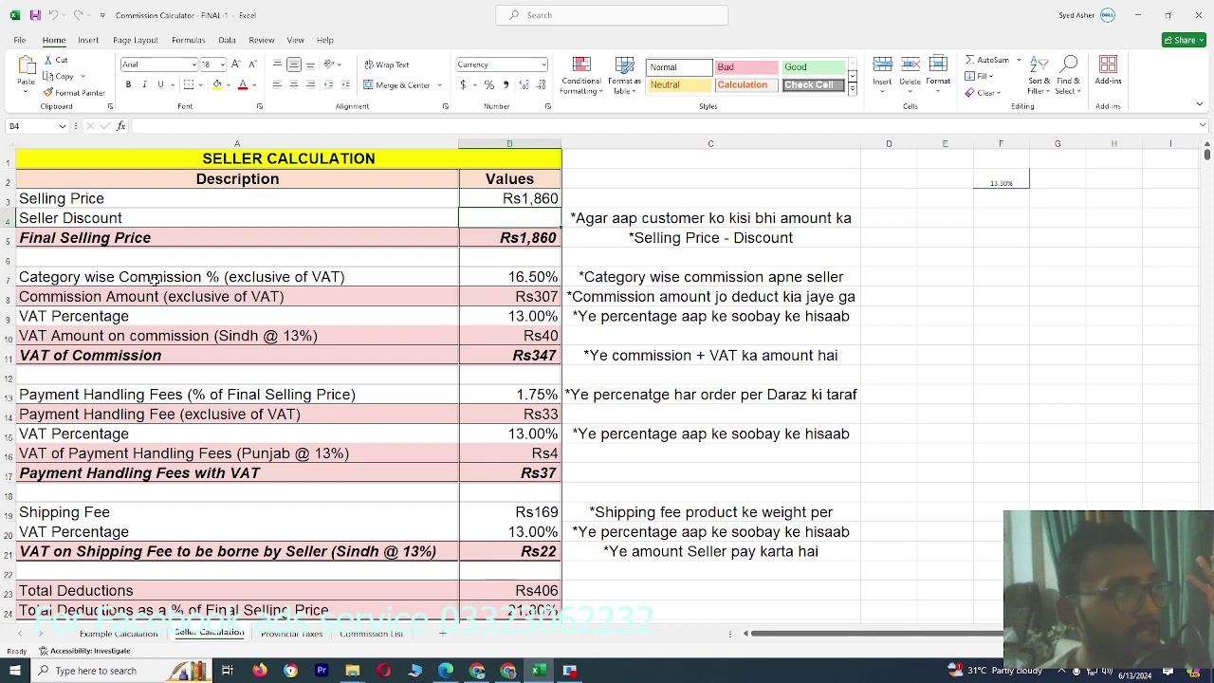
pyautogui.click(483, 672)
pyautogui.scroll(-3, 602, 354)
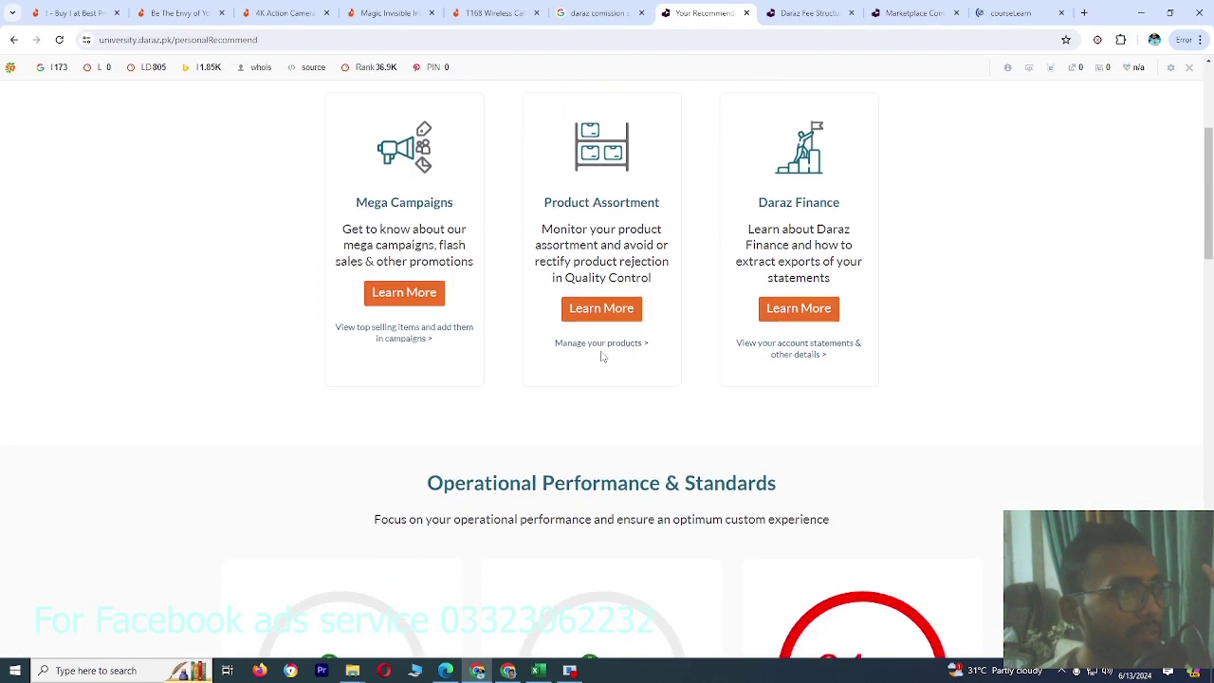
# Step: Open the Marketplace Commission Structure course under Policies & Guidelines
pyautogui.scroll(-6, 602, 355)
pyautogui.scroll(-5, 601, 355)
pyautogui.click(605, 394)
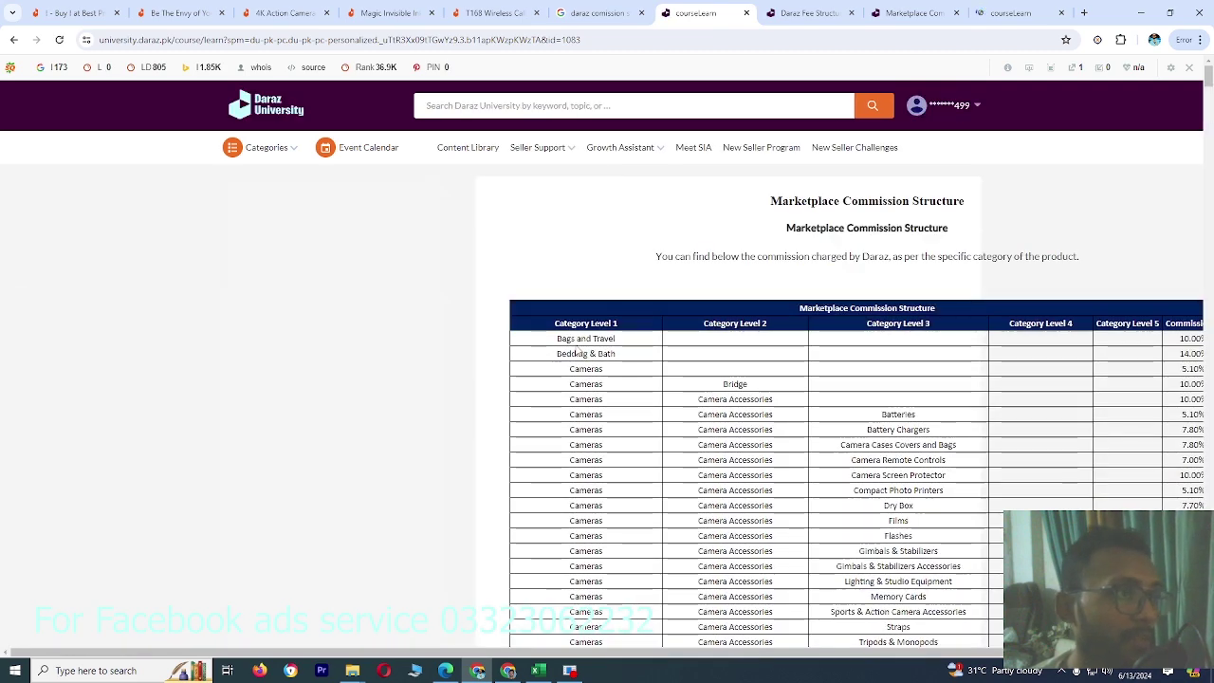
# Step: Scroll through the category commission table, settling on Toys & Games rates (mostly 11.50%)
pyautogui.scroll(-2, 680, 418)
pyautogui.scroll(1, 680, 418)
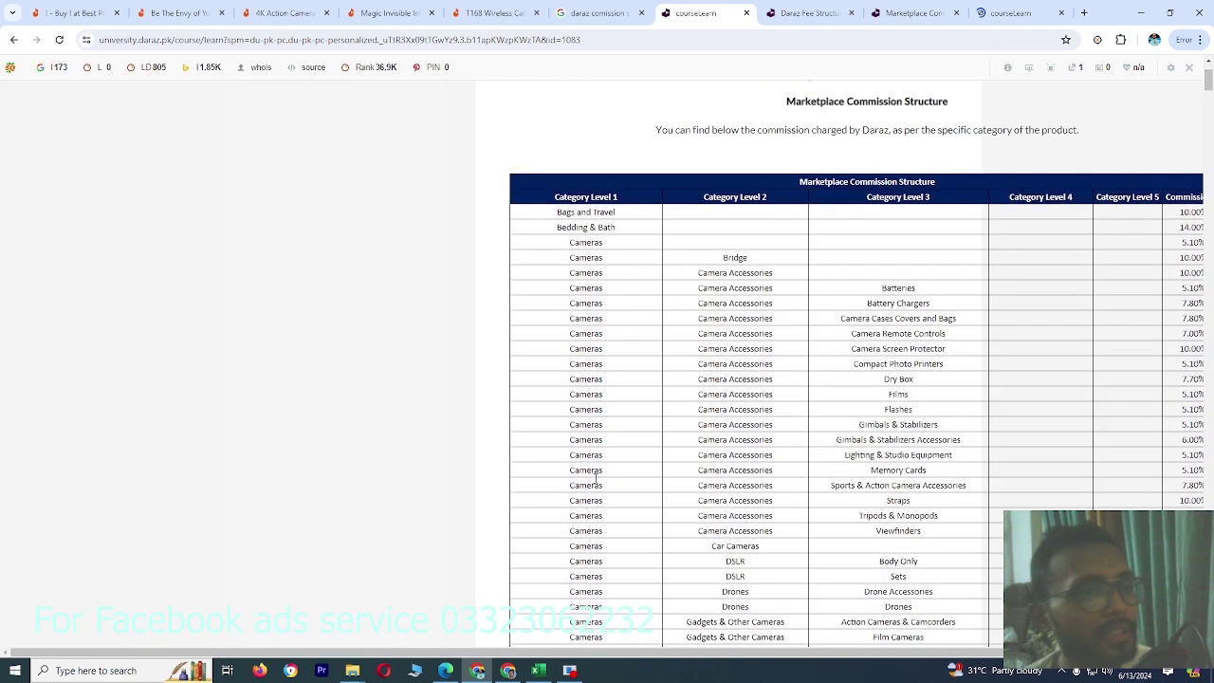
pyautogui.moveTo(702, 653); pyautogui.dragTo(746, 653)
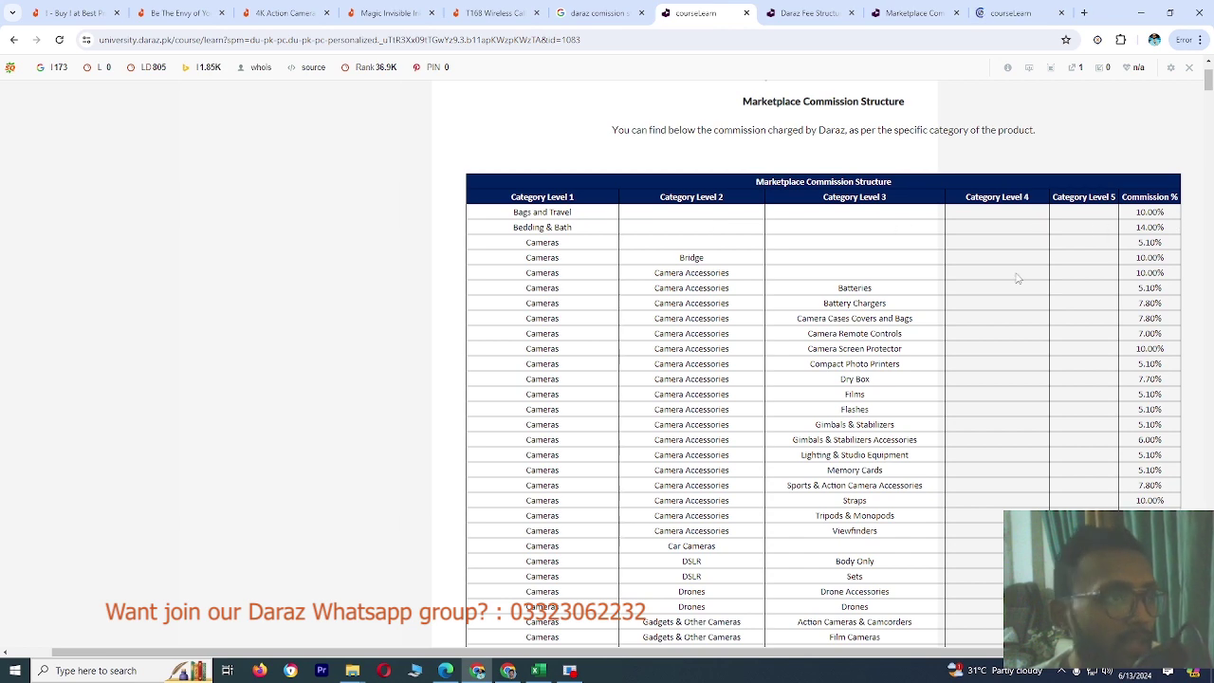
pyautogui.scroll(-2, 962, 288)
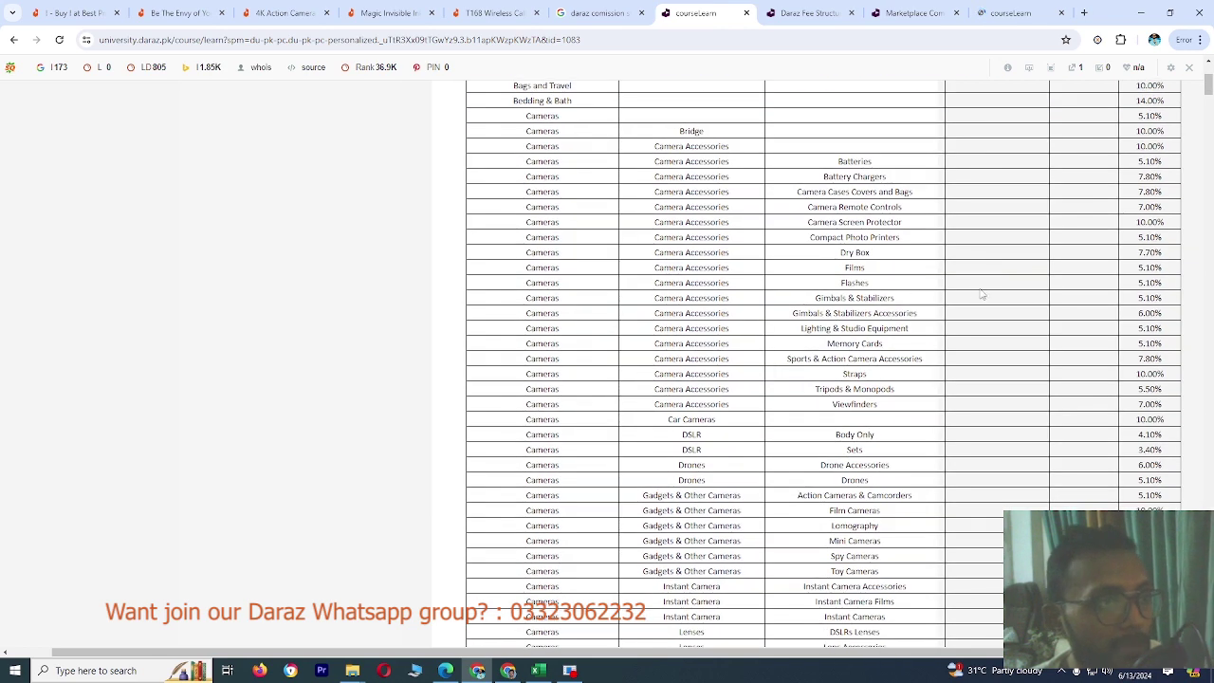
pyautogui.scroll(3, 983, 293)
pyautogui.scroll(-3, 982, 293)
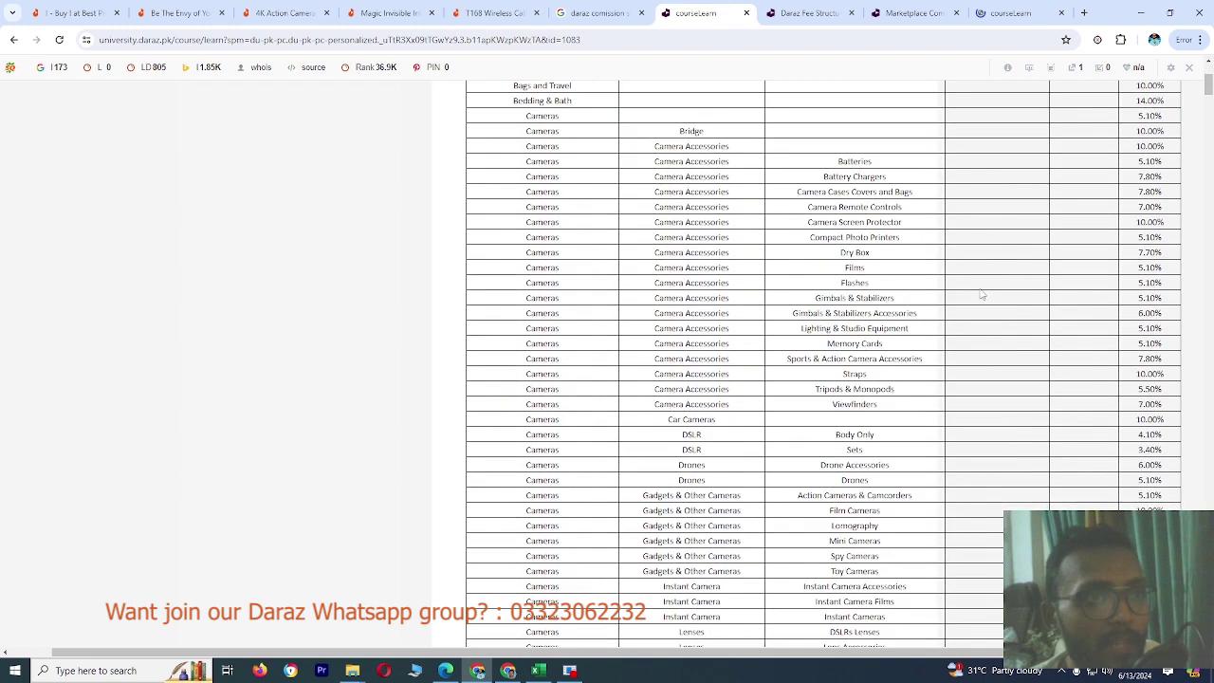
pyautogui.scroll(-3, 982, 293)
pyautogui.scroll(-1, 982, 293)
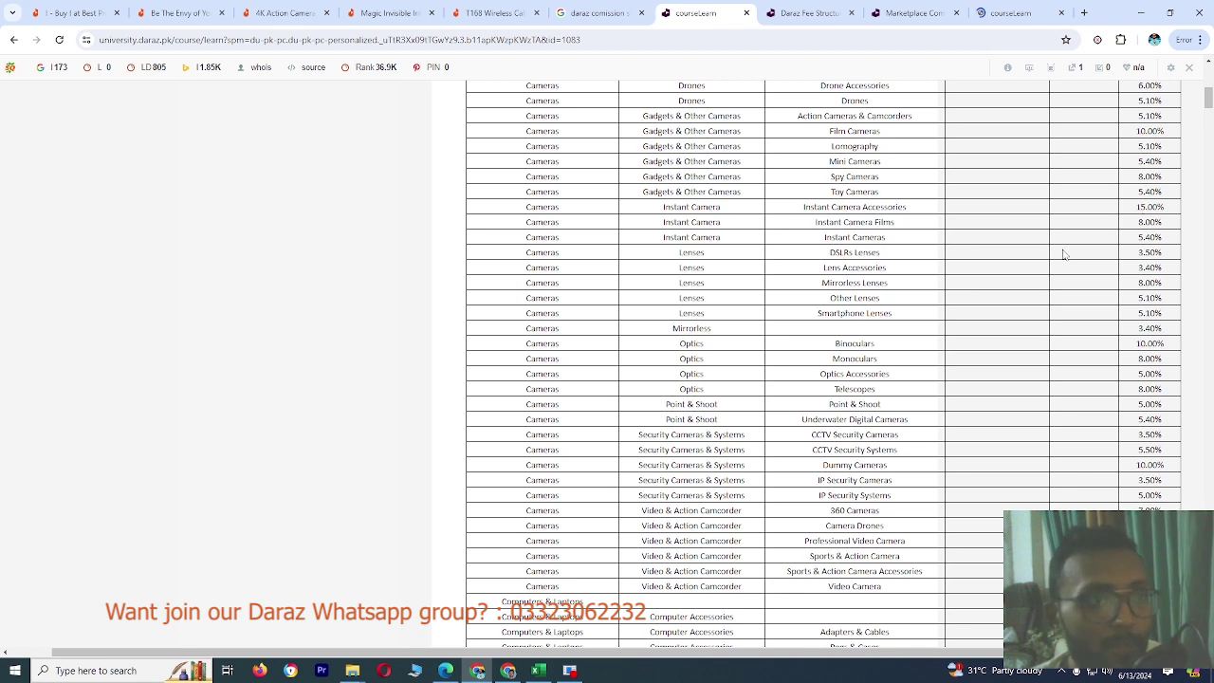
pyautogui.scroll(-2, 1064, 254)
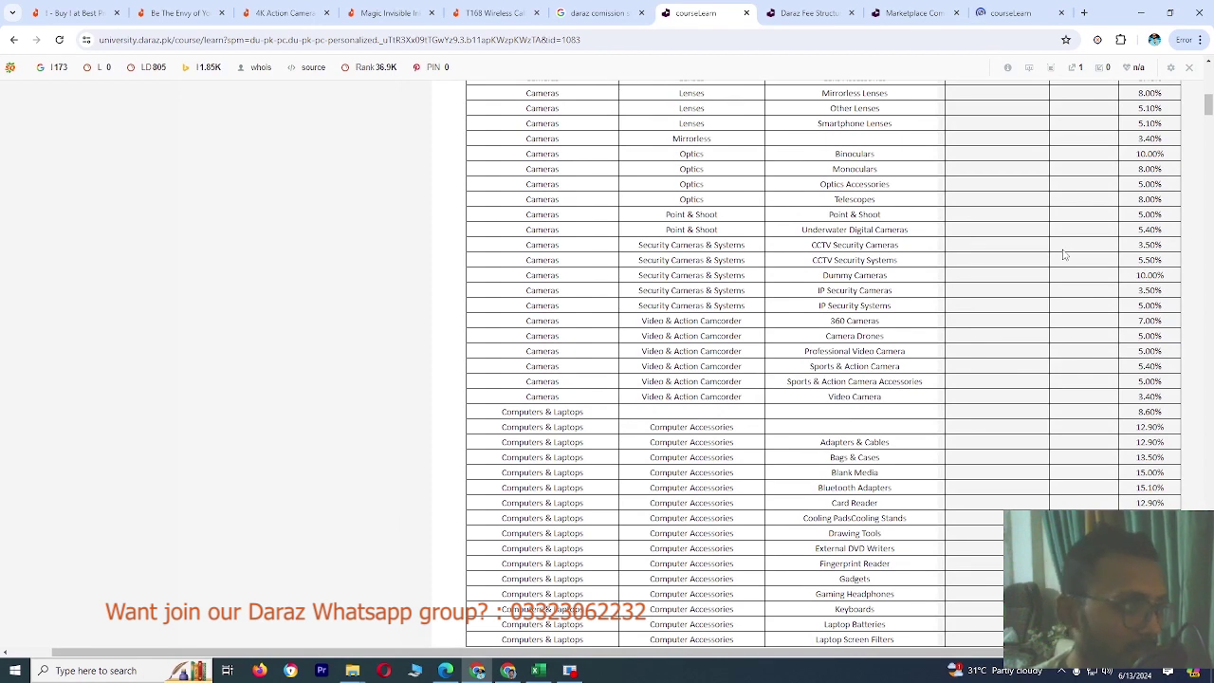
pyautogui.scroll(-1, 1063, 254)
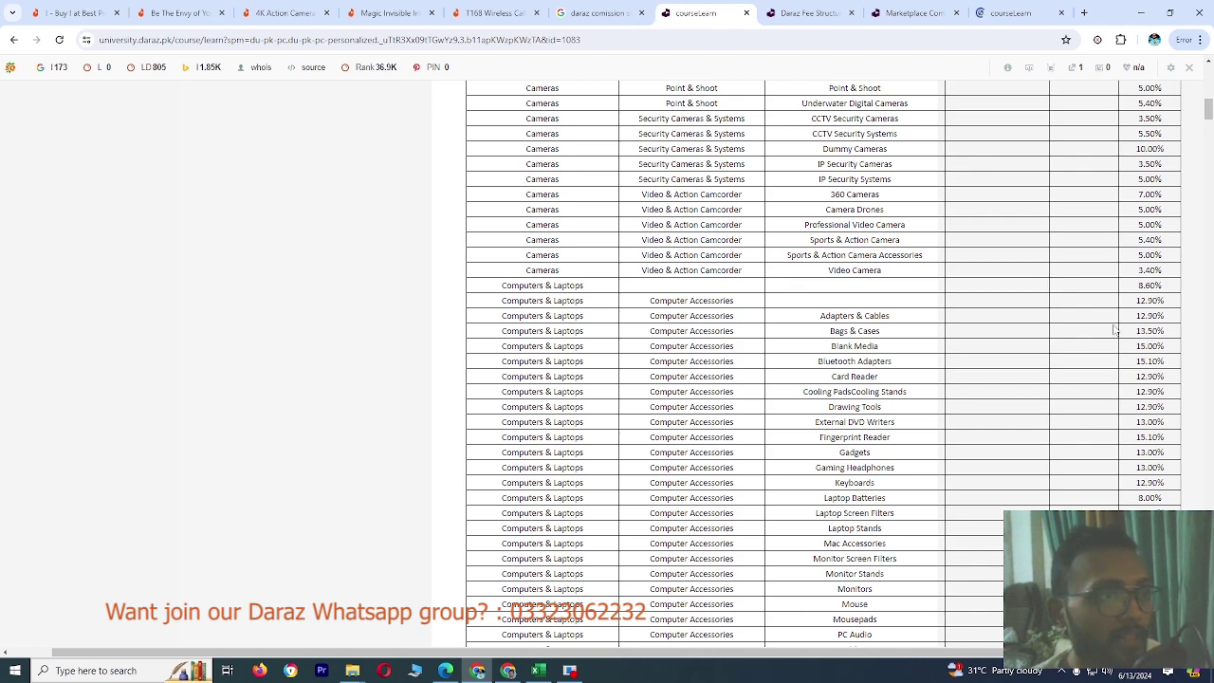
pyautogui.scroll(-2, 1116, 329)
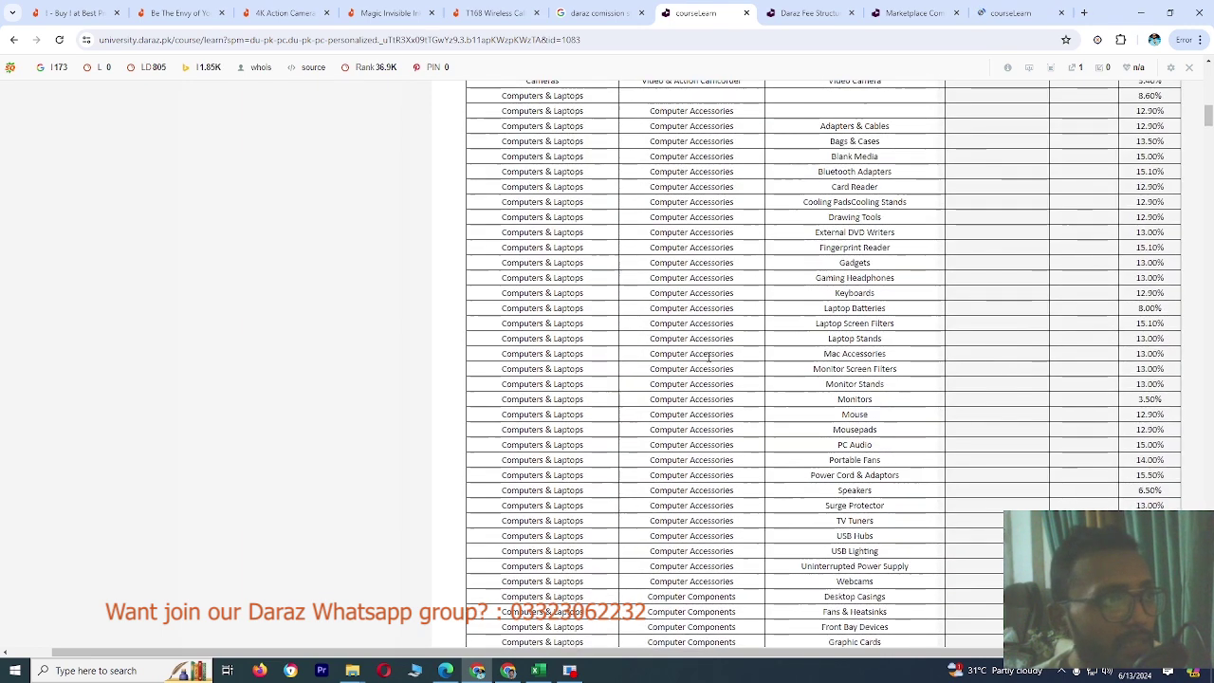
pyautogui.scroll(-2, 1083, 421)
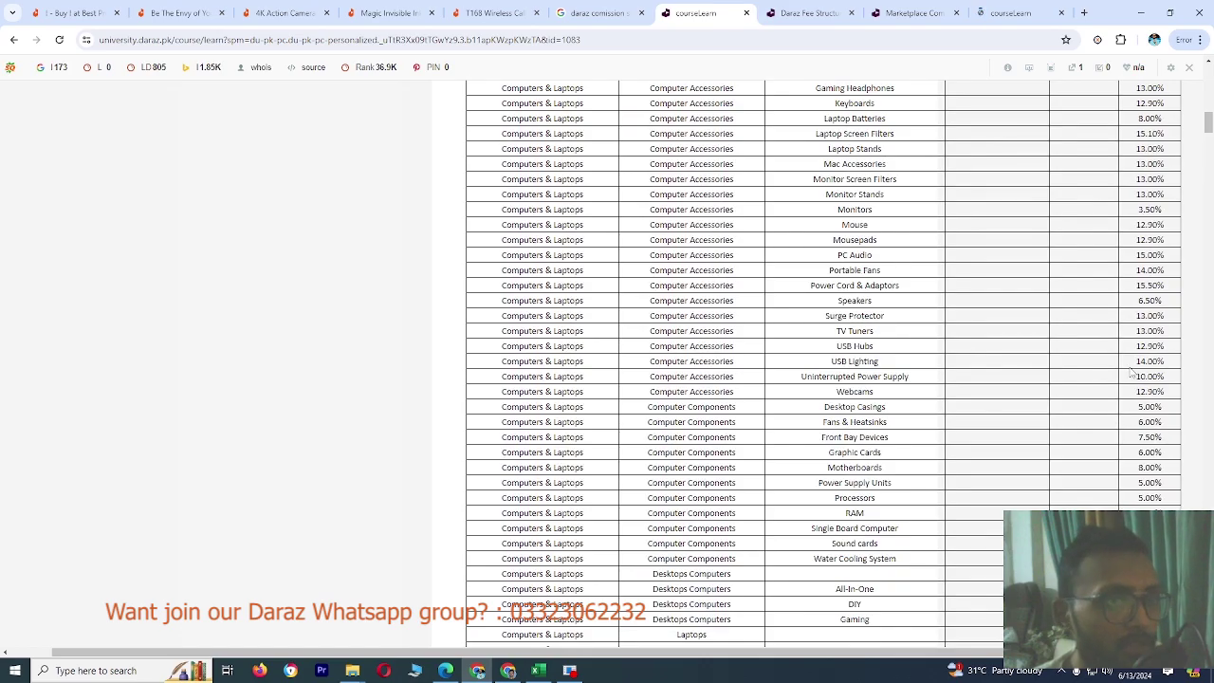
pyautogui.scroll(-3, 1132, 373)
pyautogui.scroll(-4, 1132, 372)
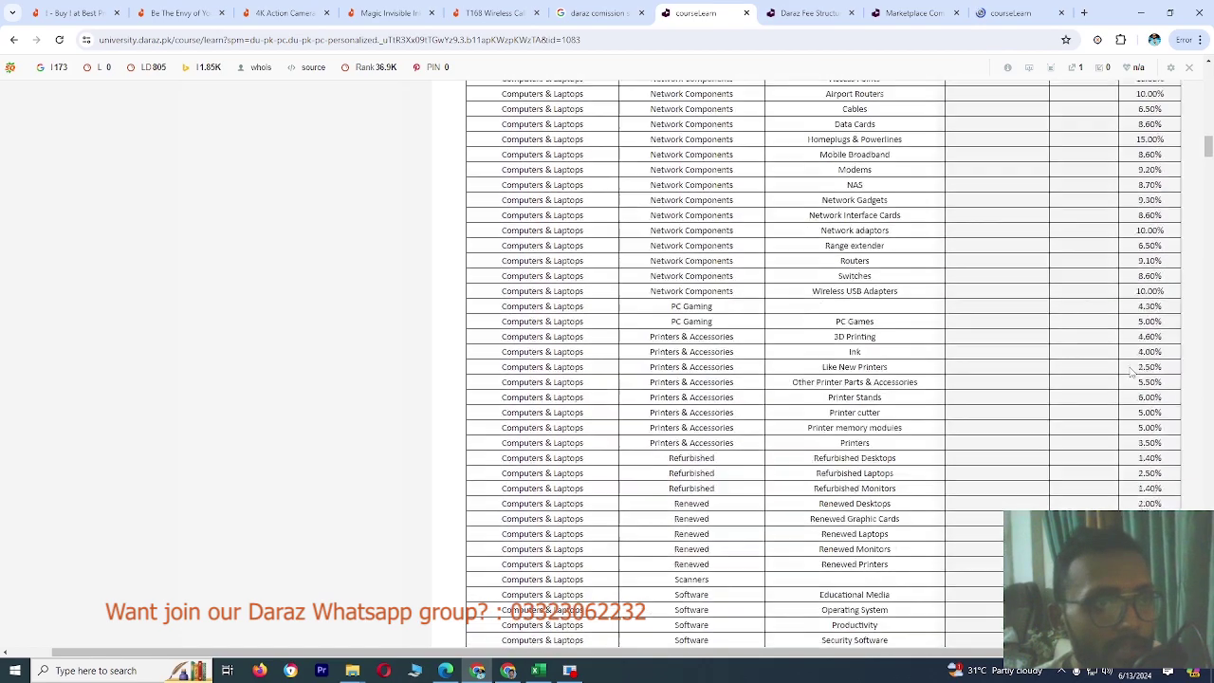
pyautogui.scroll(-2, 1131, 373)
pyautogui.scroll(-5, 1132, 373)
pyautogui.scroll(-1, 1132, 372)
pyautogui.scroll(-2, 1132, 373)
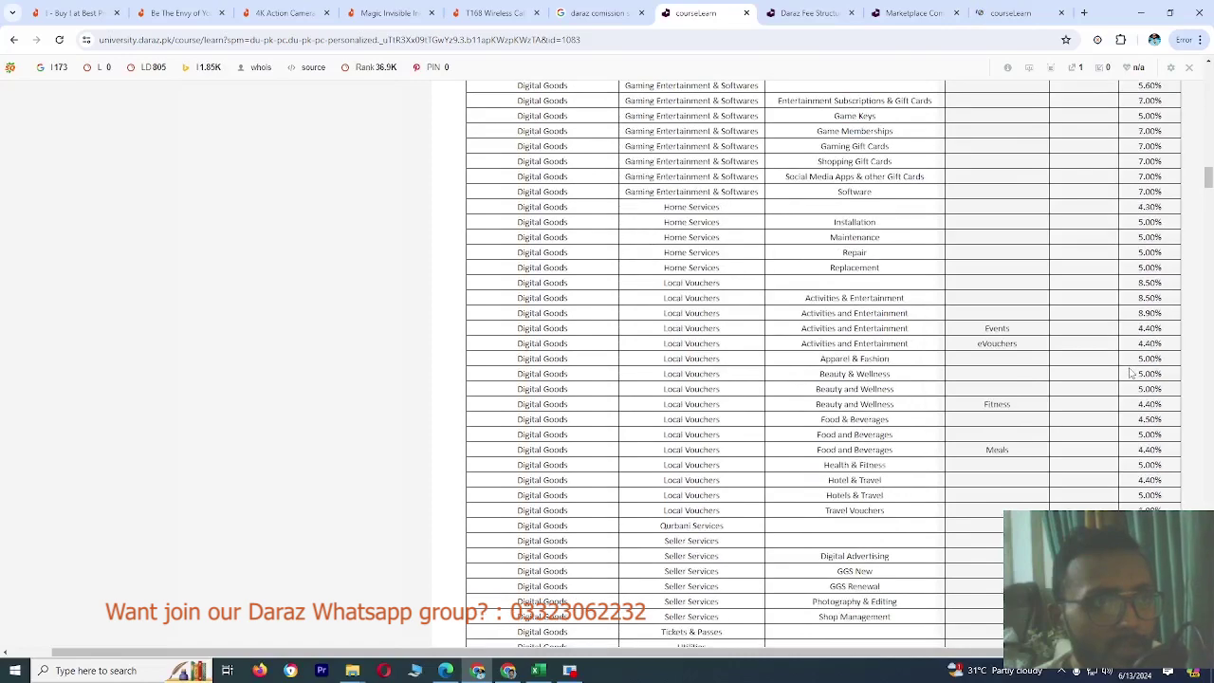
pyautogui.scroll(-4, 1139, 382)
pyautogui.scroll(-1, 1143, 394)
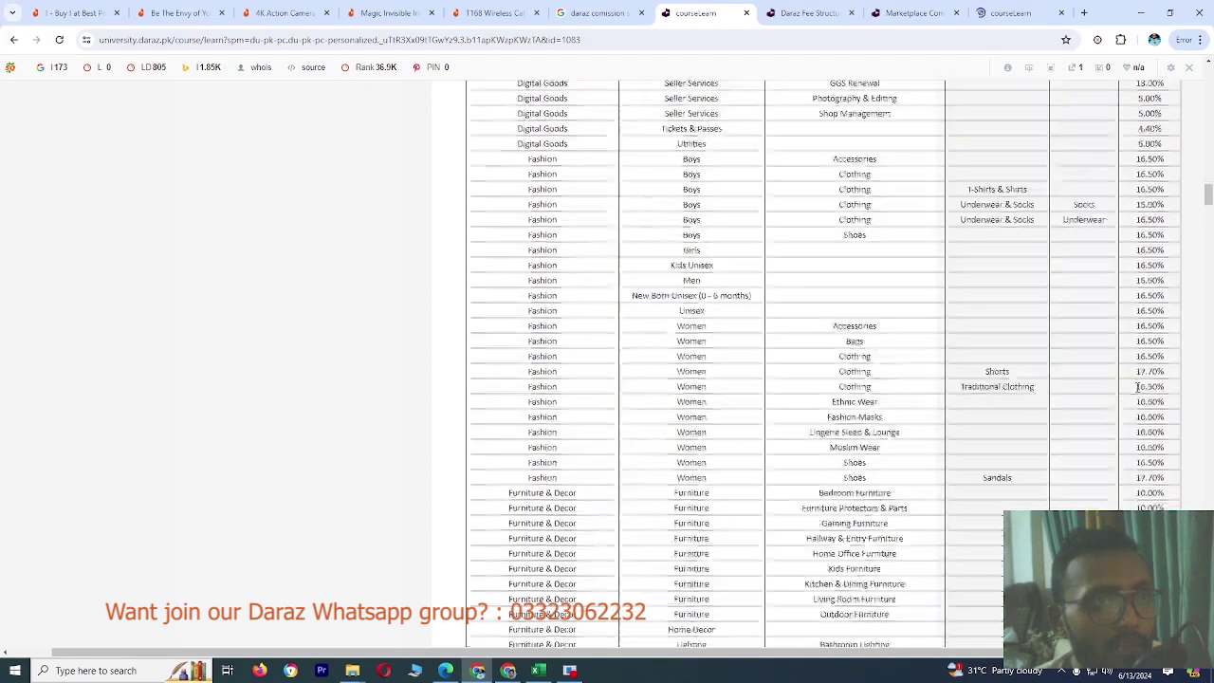
pyautogui.scroll(1, 1152, 413)
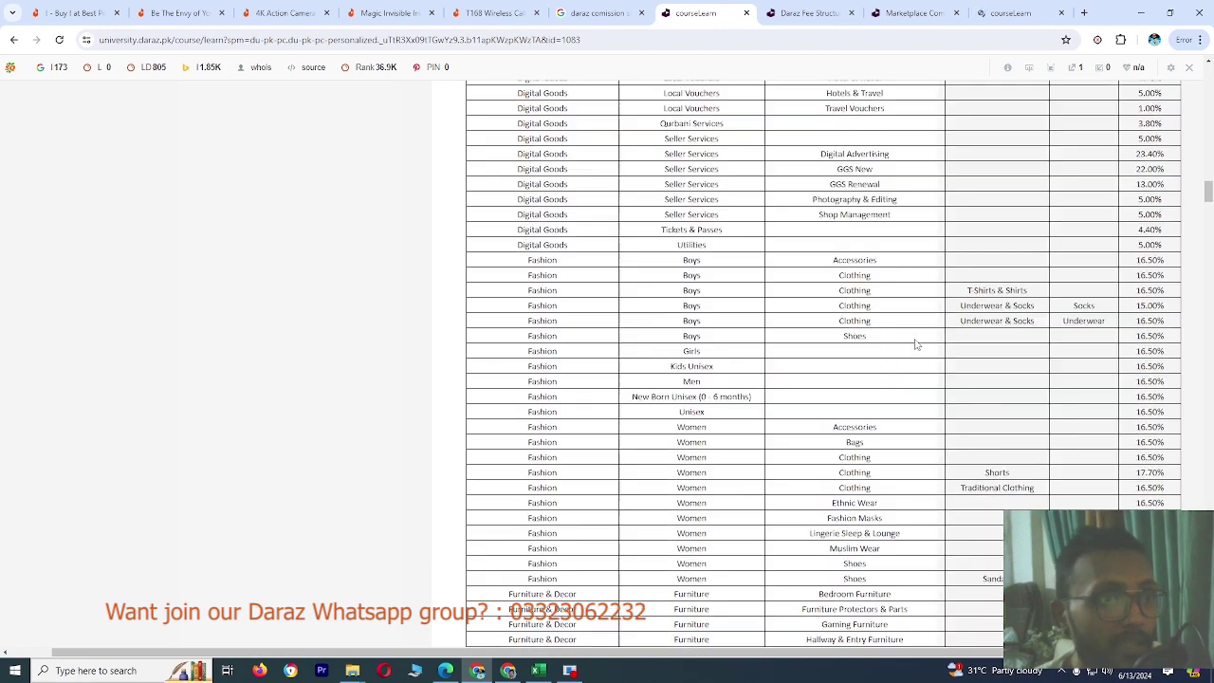
pyautogui.scroll(-3, 916, 344)
pyautogui.scroll(-3, 916, 345)
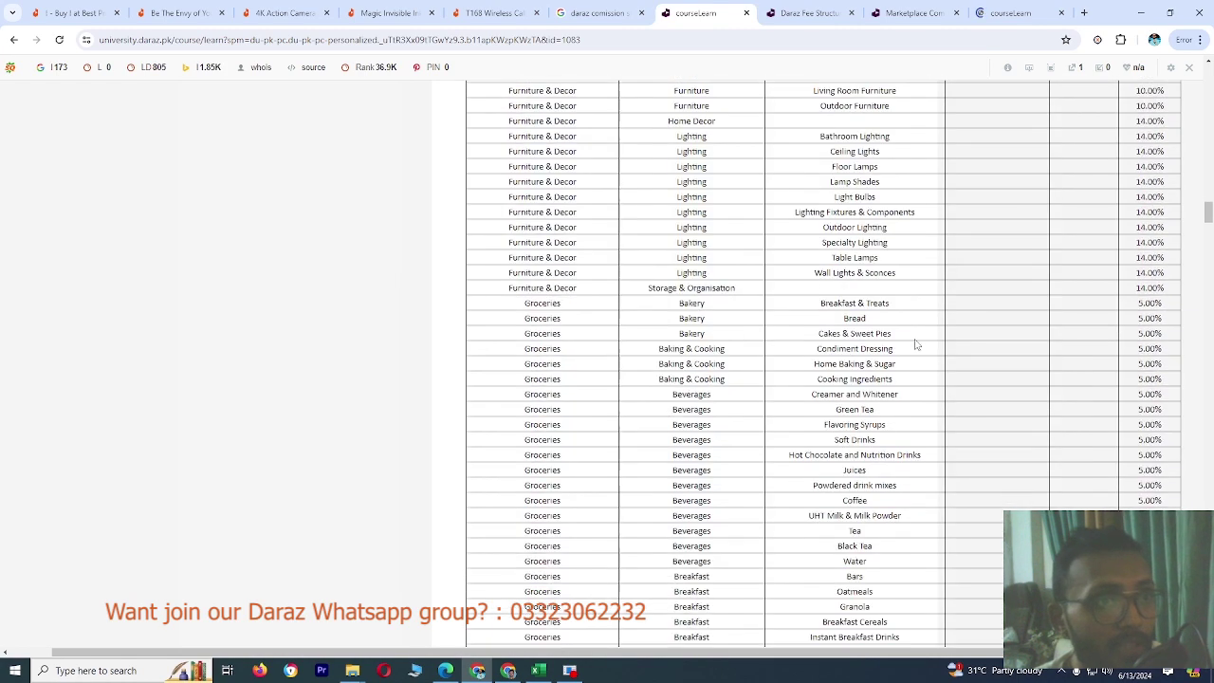
pyautogui.scroll(-3, 916, 345)
pyautogui.scroll(-3, 916, 345)
pyautogui.scroll(-3, 916, 345)
pyautogui.scroll(-3, 916, 344)
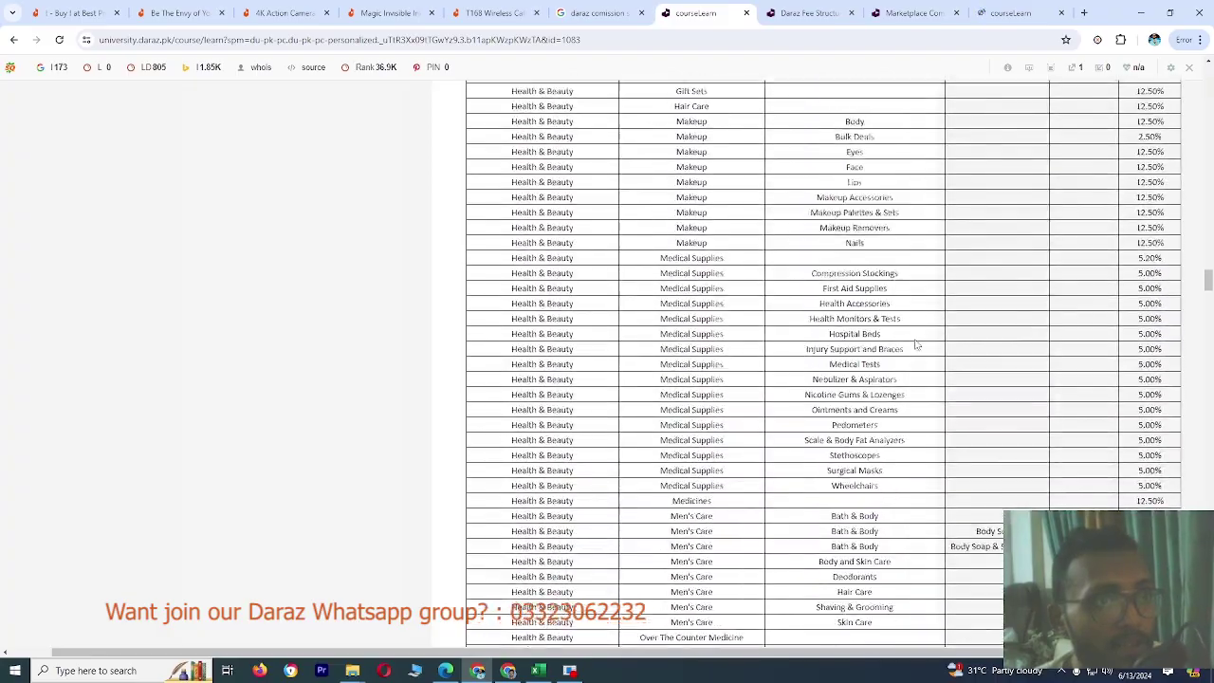
pyautogui.scroll(-3, 916, 345)
pyautogui.scroll(-3, 916, 344)
pyautogui.scroll(-3, 916, 344)
pyautogui.scroll(-3, 916, 345)
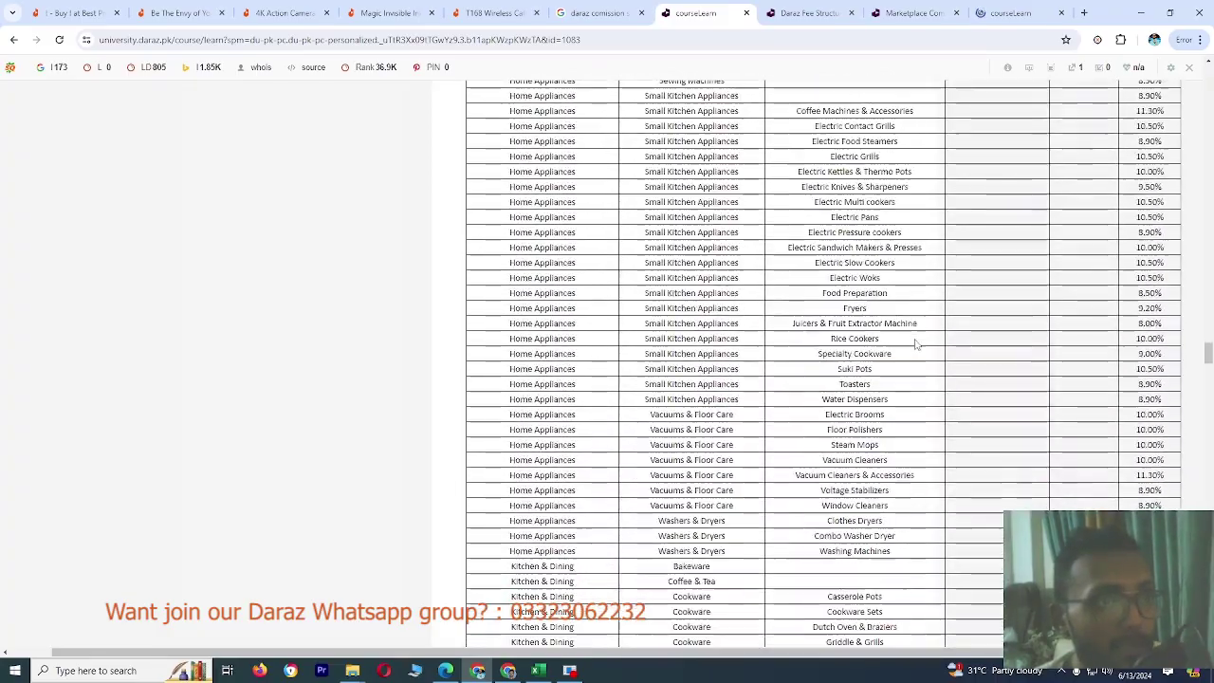
pyautogui.scroll(-2, 917, 344)
pyautogui.scroll(-3, 916, 344)
pyautogui.scroll(-3, 916, 344)
pyautogui.scroll(-4, 917, 344)
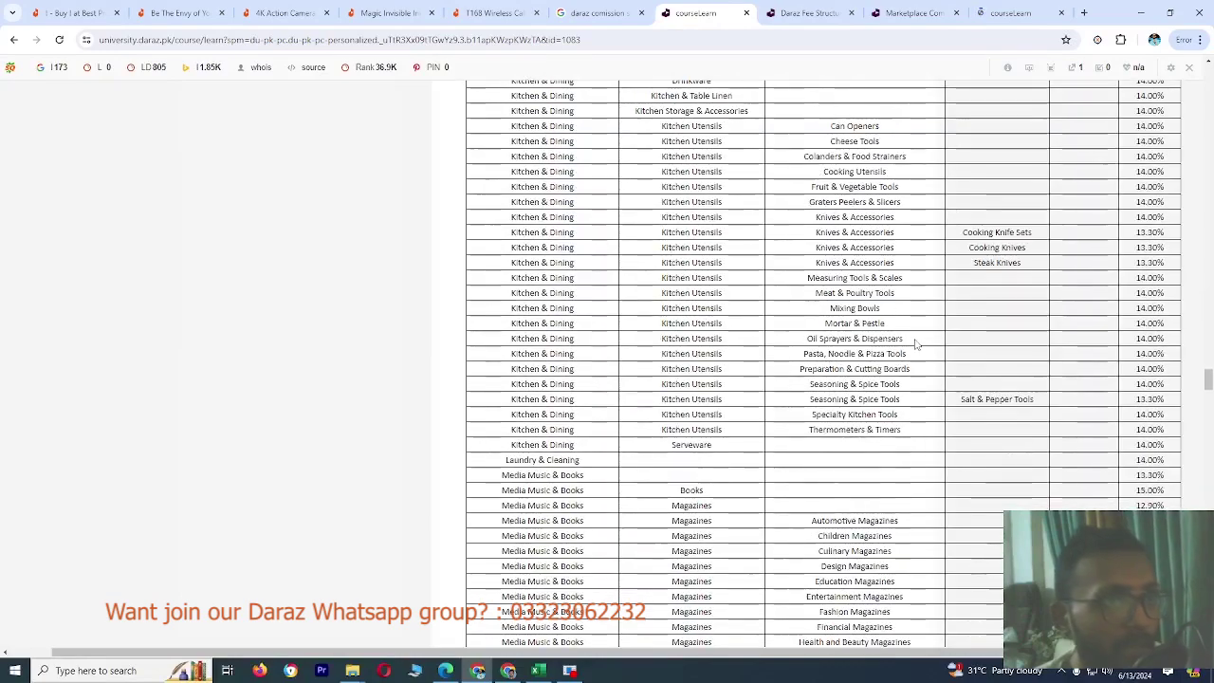
pyautogui.scroll(-2, 917, 345)
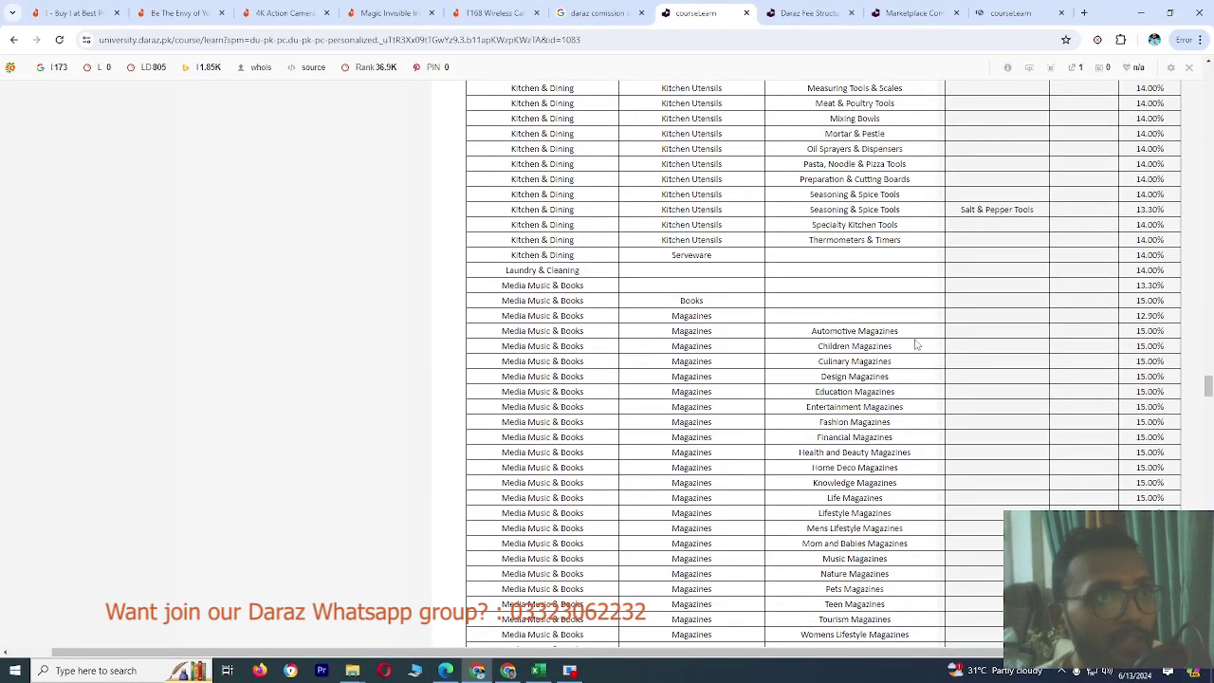
pyautogui.scroll(2, 917, 345)
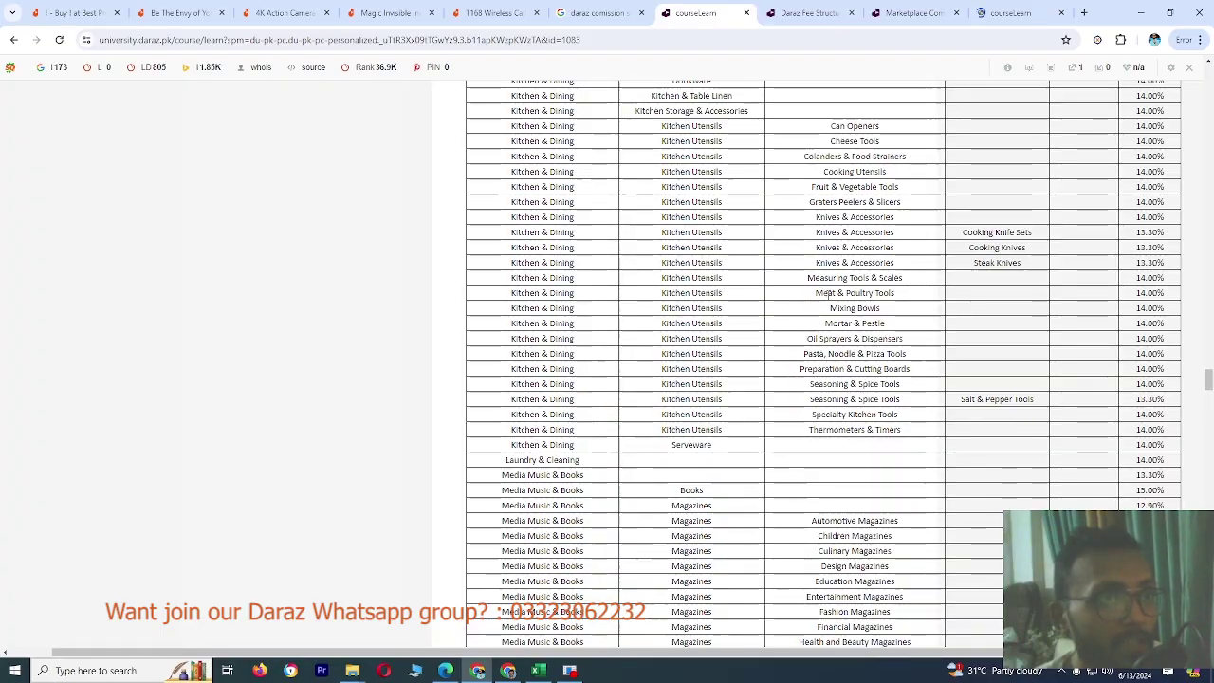
pyautogui.scroll(-3, 828, 296)
pyautogui.scroll(-5, 828, 304)
pyautogui.scroll(-5, 829, 313)
pyautogui.scroll(-5, 829, 332)
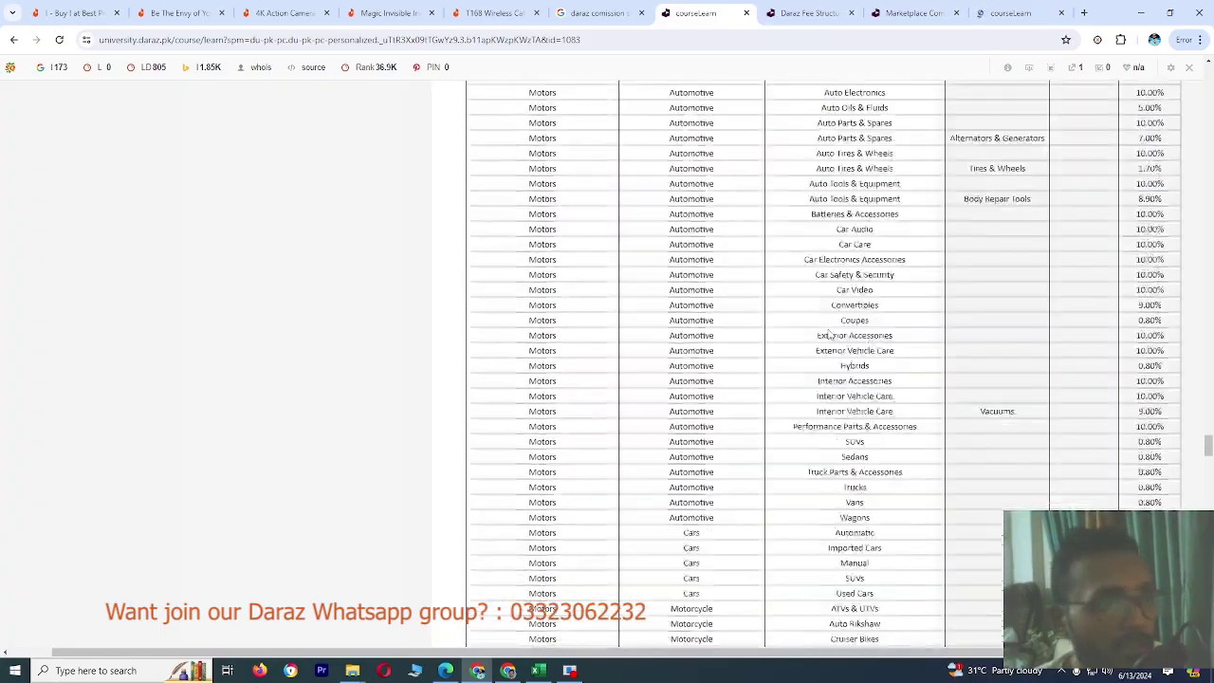
pyautogui.scroll(-5, 829, 332)
pyautogui.scroll(-5, 828, 332)
pyautogui.scroll(-5, 828, 332)
pyautogui.scroll(-5, 828, 332)
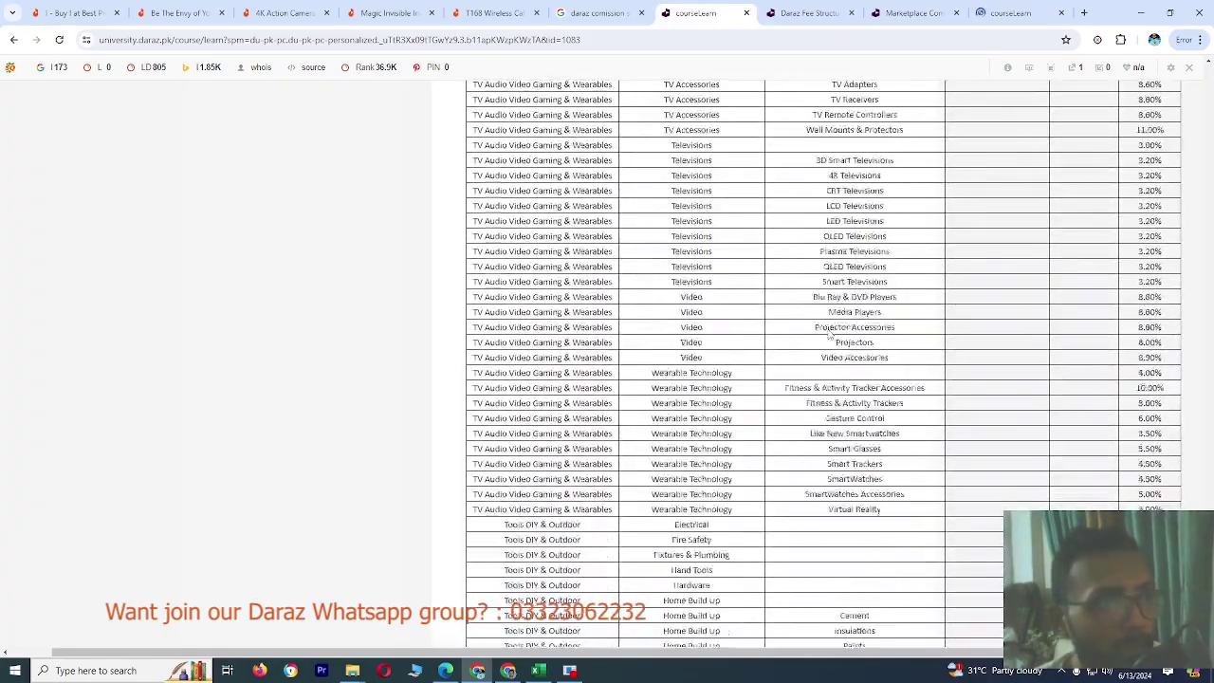
pyautogui.scroll(-5, 829, 332)
pyautogui.scroll(-5, 828, 332)
pyautogui.scroll(-5, 828, 332)
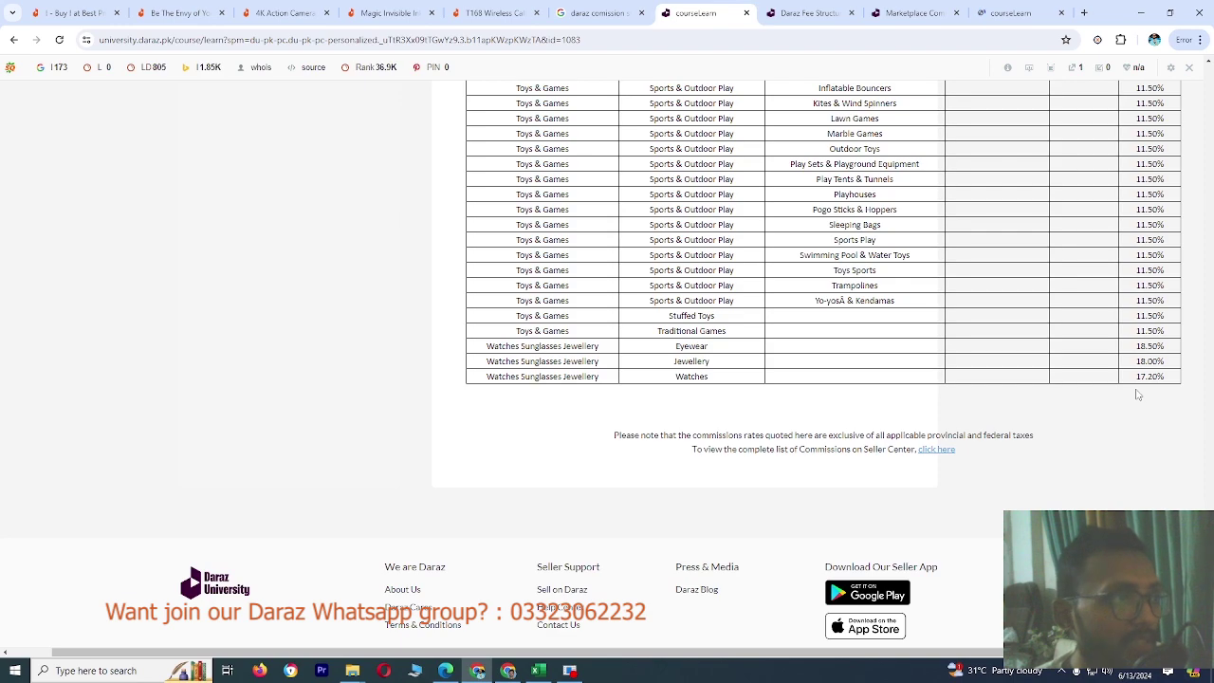
pyautogui.scroll(5, 1133, 385)
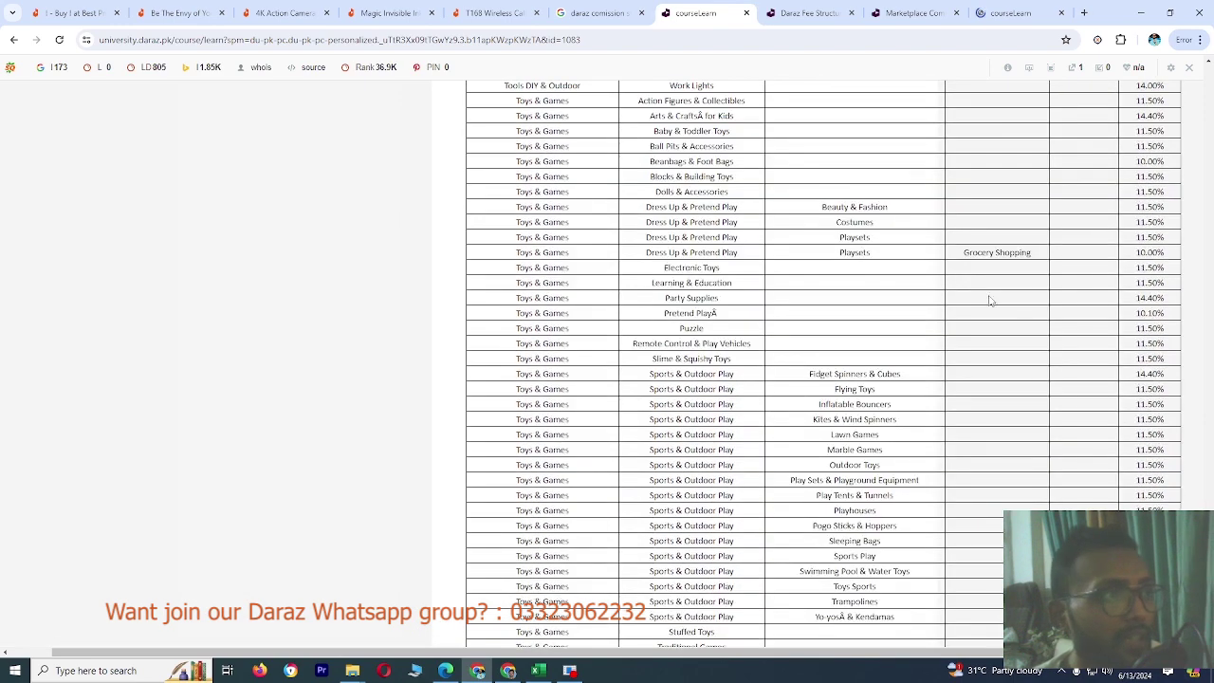
# Step: Search the commission page for 'health', stepping back through matches to Health & Beauty
pyautogui.hotkey('ctrl', 'f')
pyautogui.write('h')
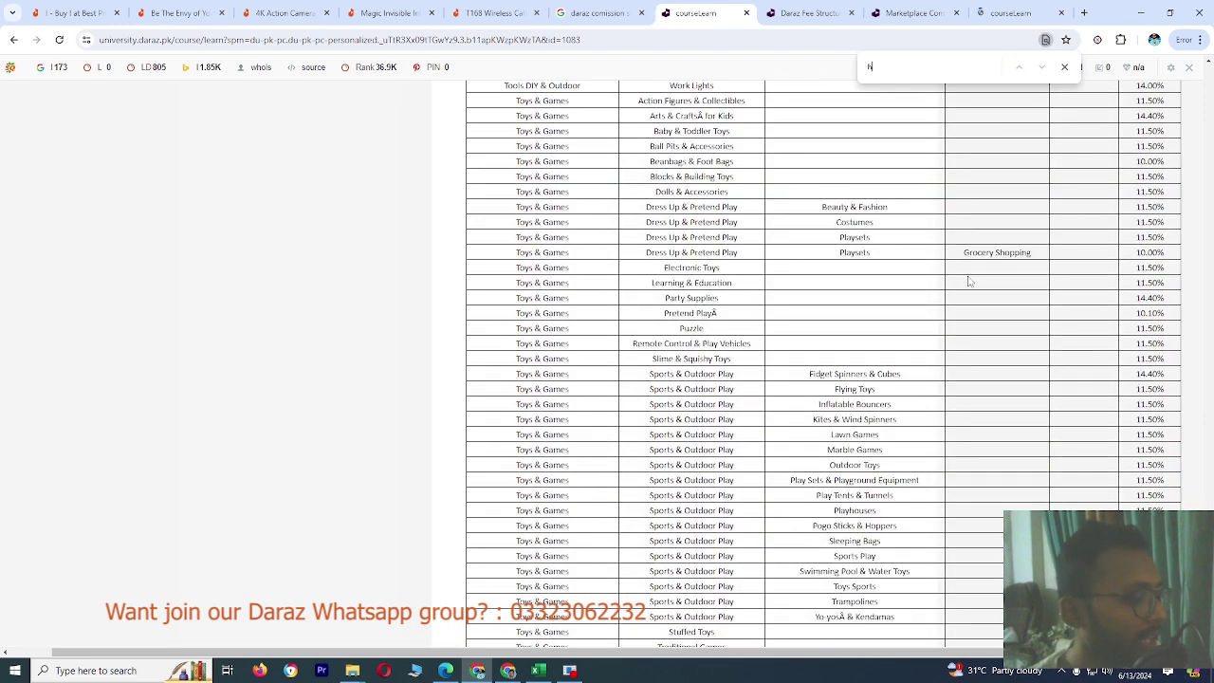
pyautogui.write('ealth')
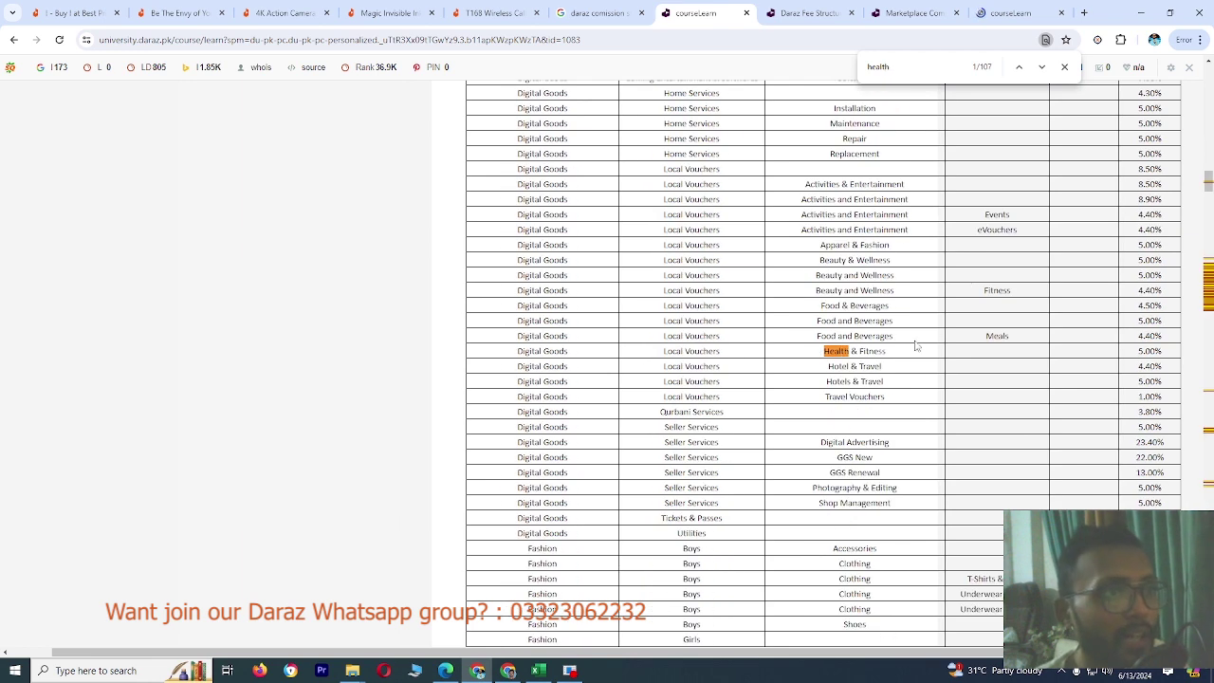
pyautogui.click(1019, 66)
pyautogui.click(1019, 66)
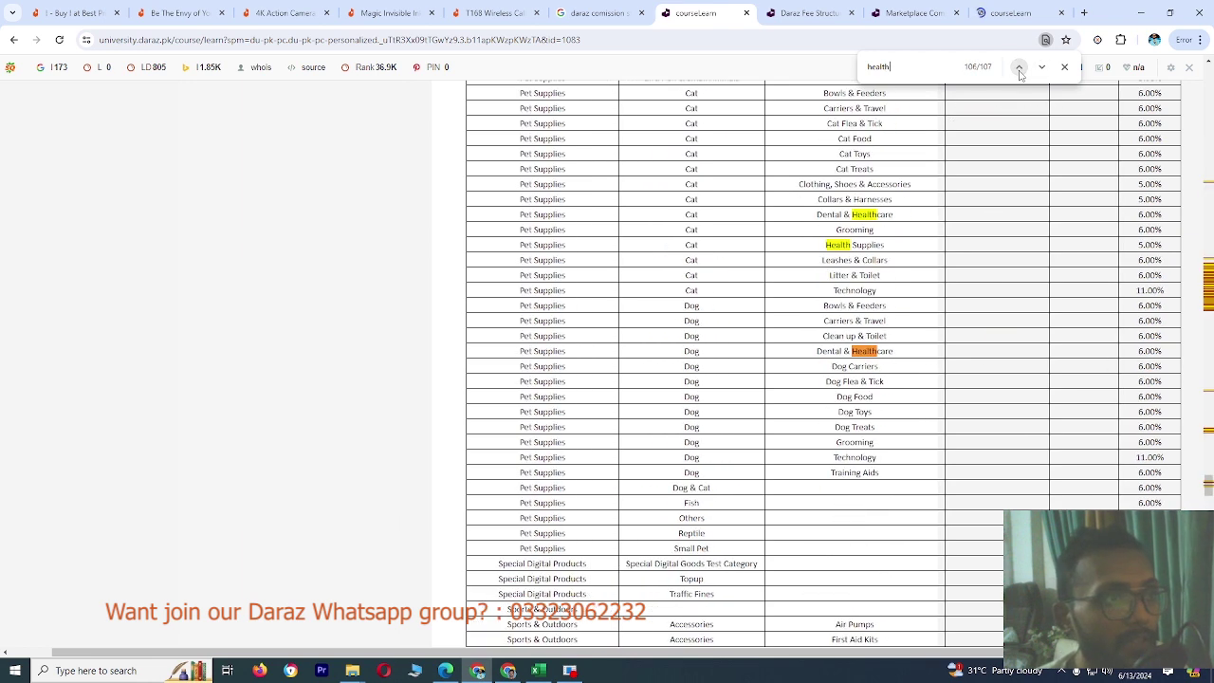
pyautogui.click(1019, 66)
pyautogui.click(1019, 67)
pyautogui.click(1019, 66)
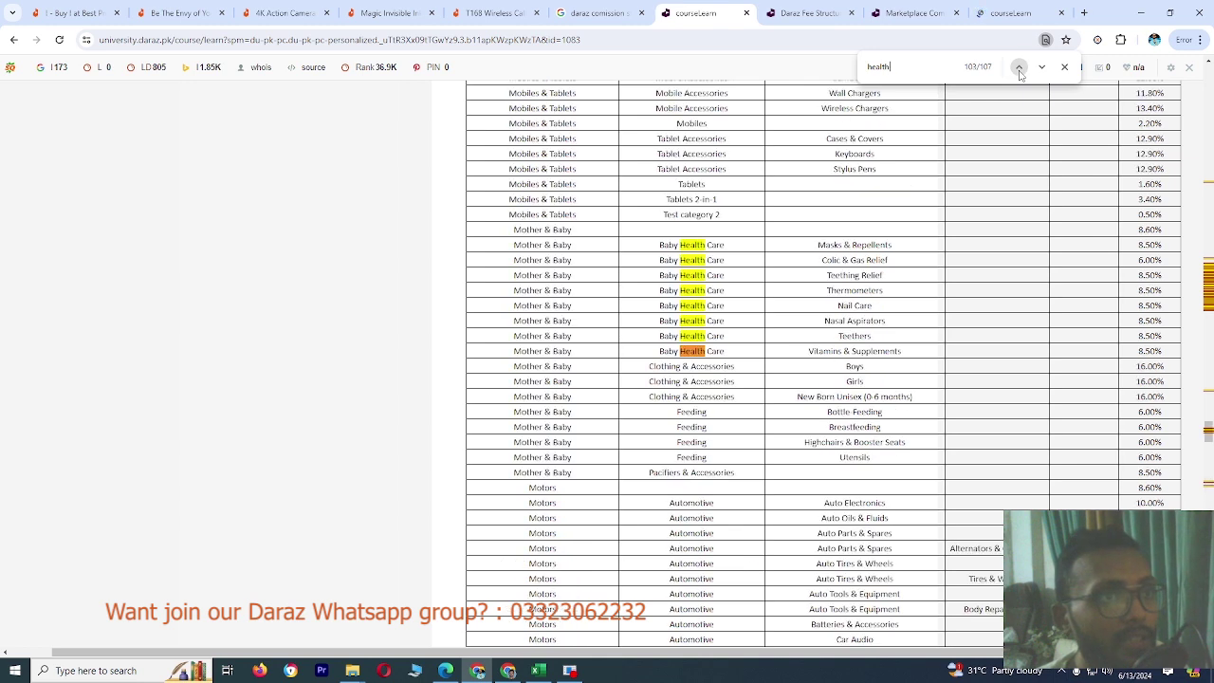
pyautogui.click(1020, 66)
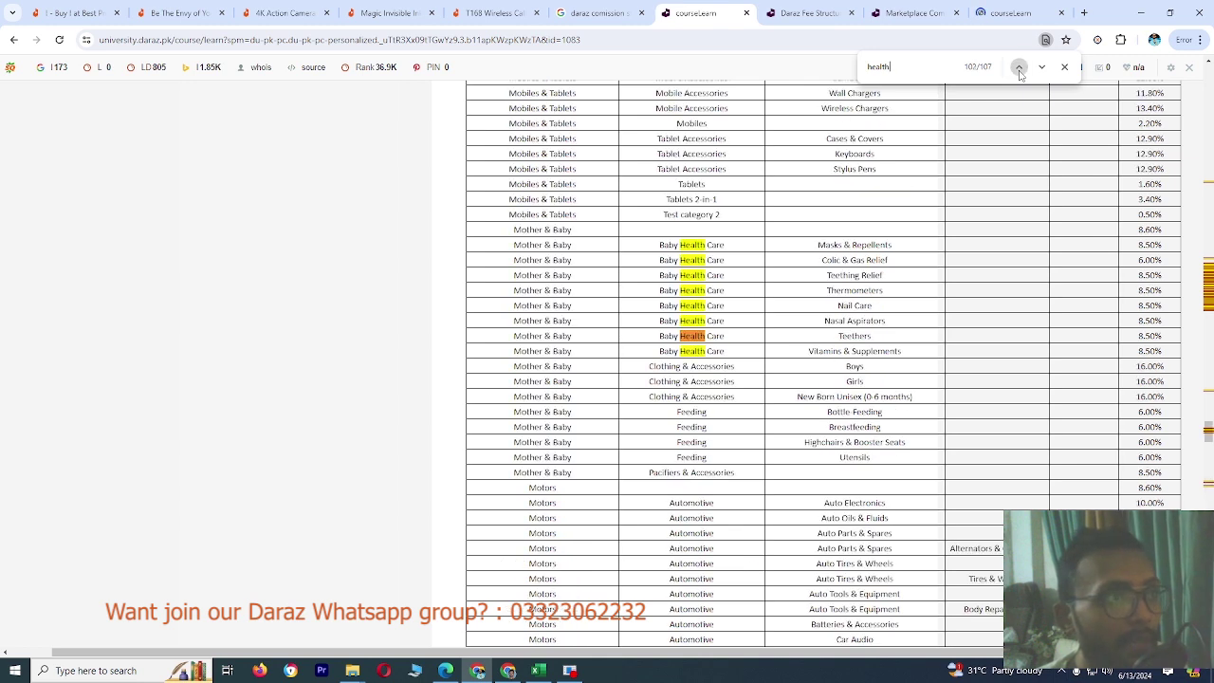
pyautogui.click(1020, 67)
pyautogui.click(1020, 66)
pyautogui.click(1020, 66)
pyautogui.doubleClick(1020, 66)
pyautogui.click(1020, 67)
pyautogui.click(1019, 67)
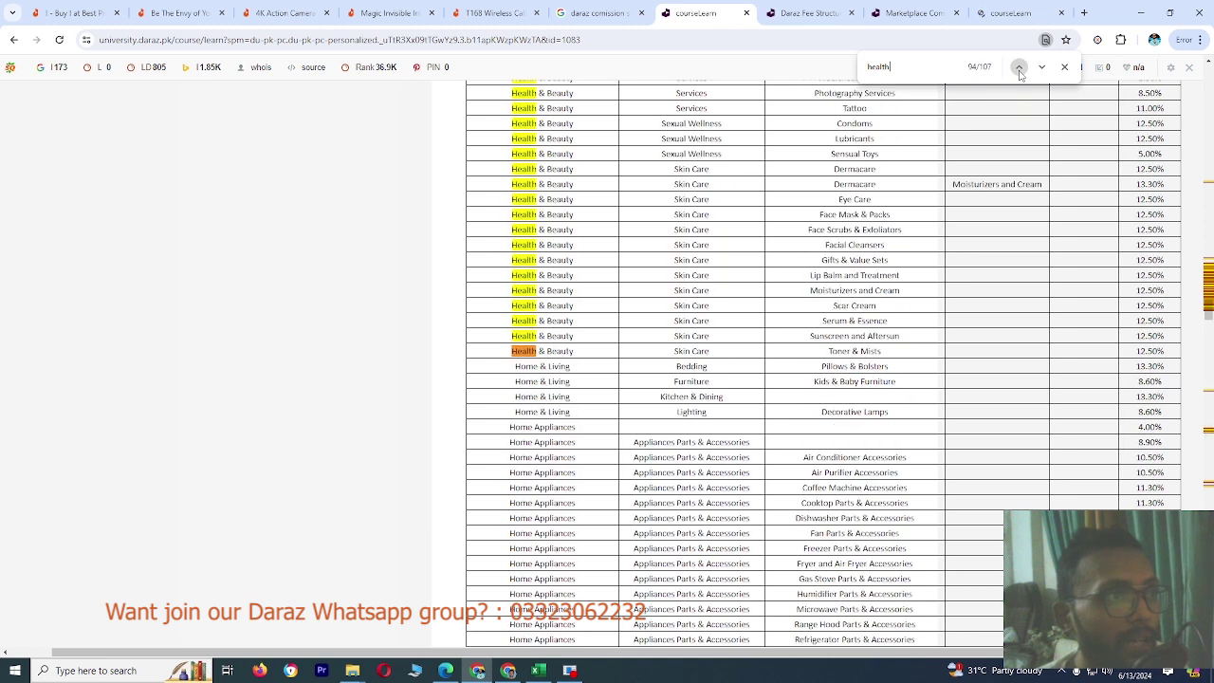
pyautogui.click(1019, 66)
# Step: Review the Health & Beauty rates, then switch to the Excel commission calculator
pyautogui.scroll(2, 526, 237)
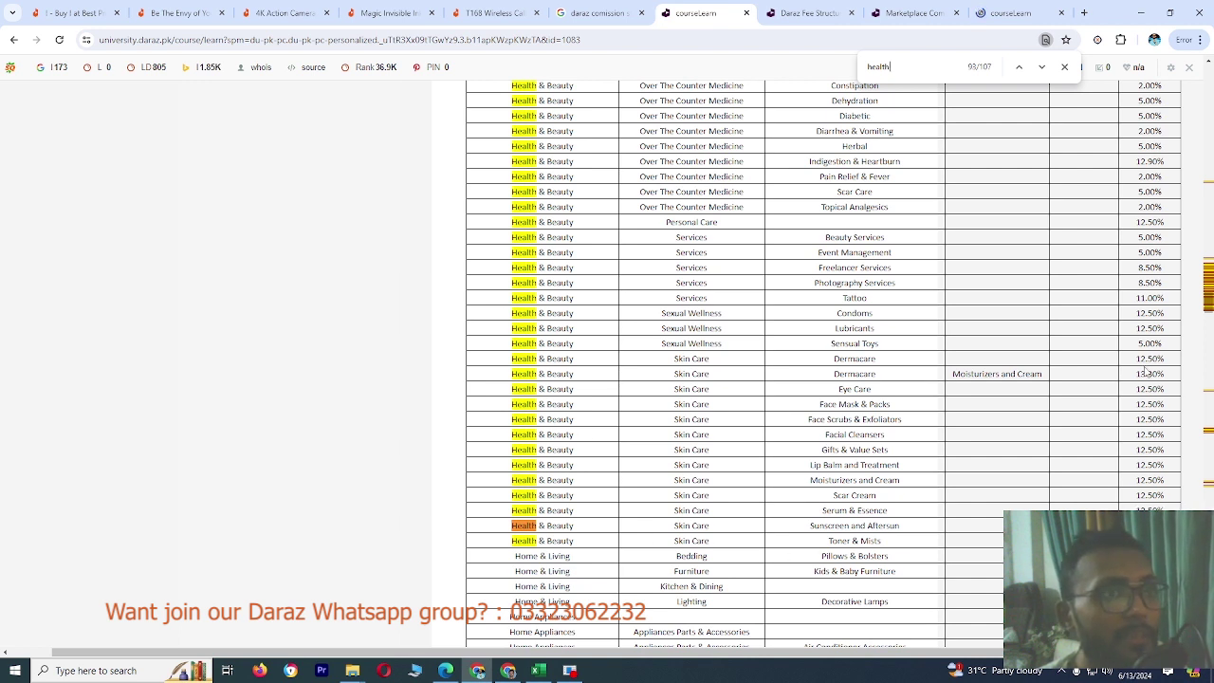
pyautogui.scroll(2, 1145, 372)
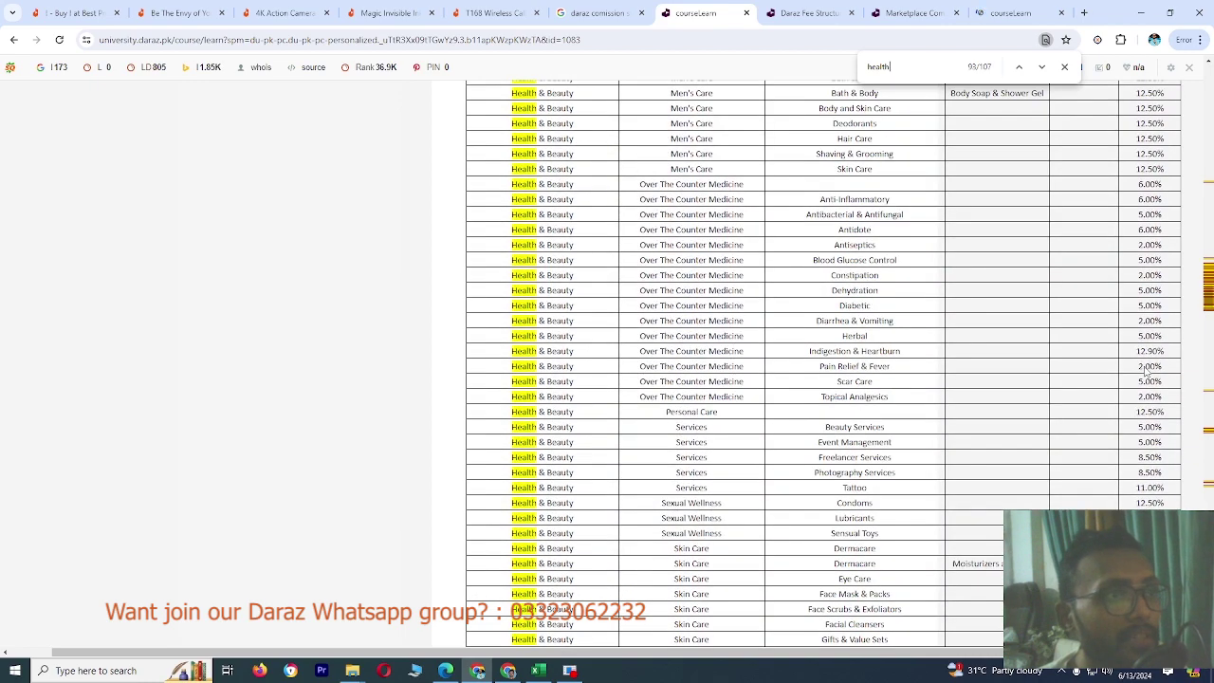
pyautogui.scroll(1, 1129, 374)
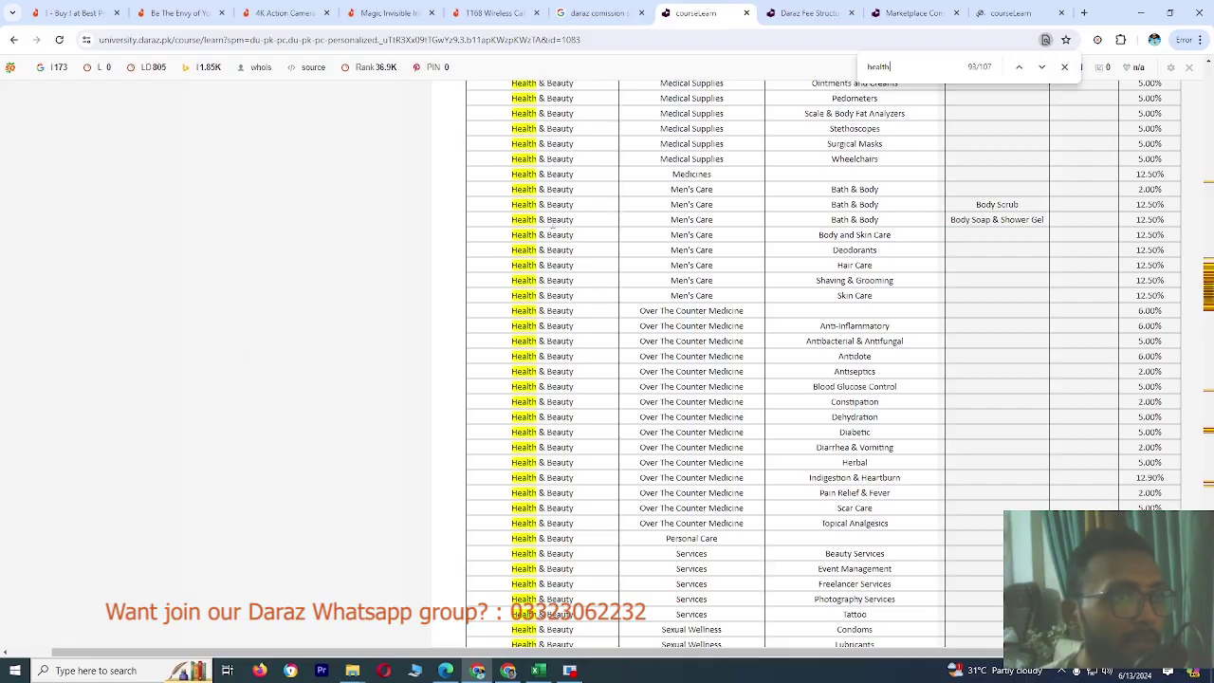
pyautogui.scroll(2, 565, 251)
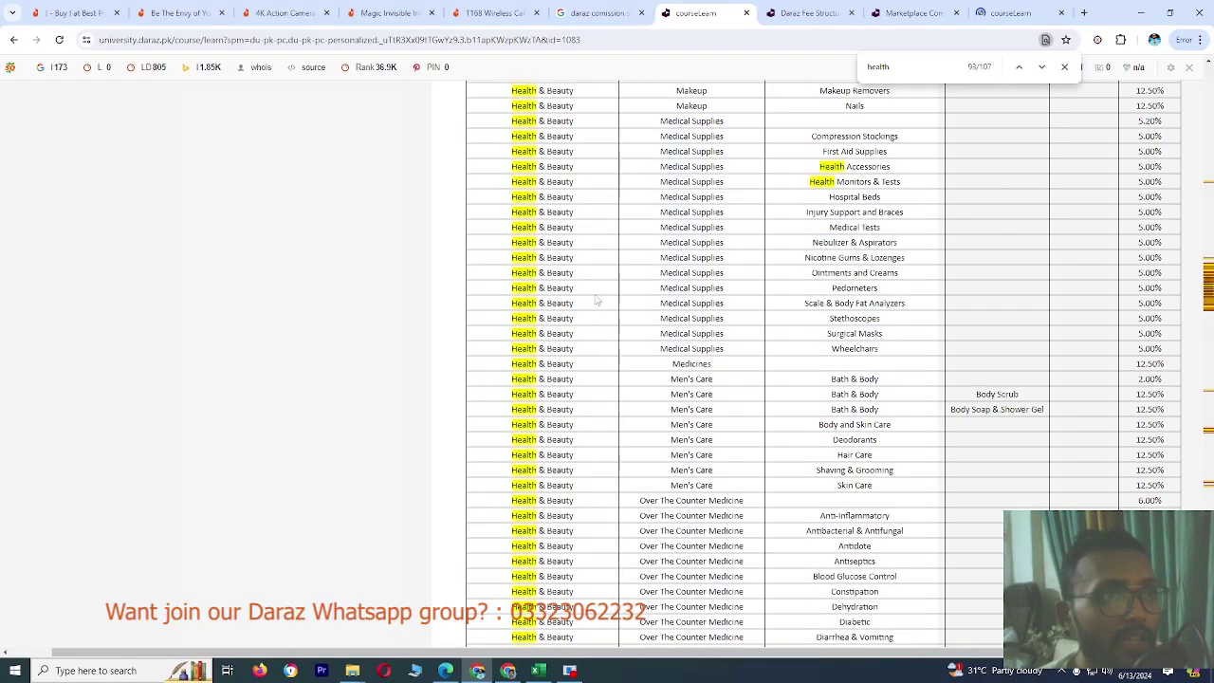
pyautogui.scroll(3, 579, 270)
pyautogui.scroll(2, 598, 294)
pyautogui.scroll(4, 610, 313)
pyautogui.scroll(5, 610, 313)
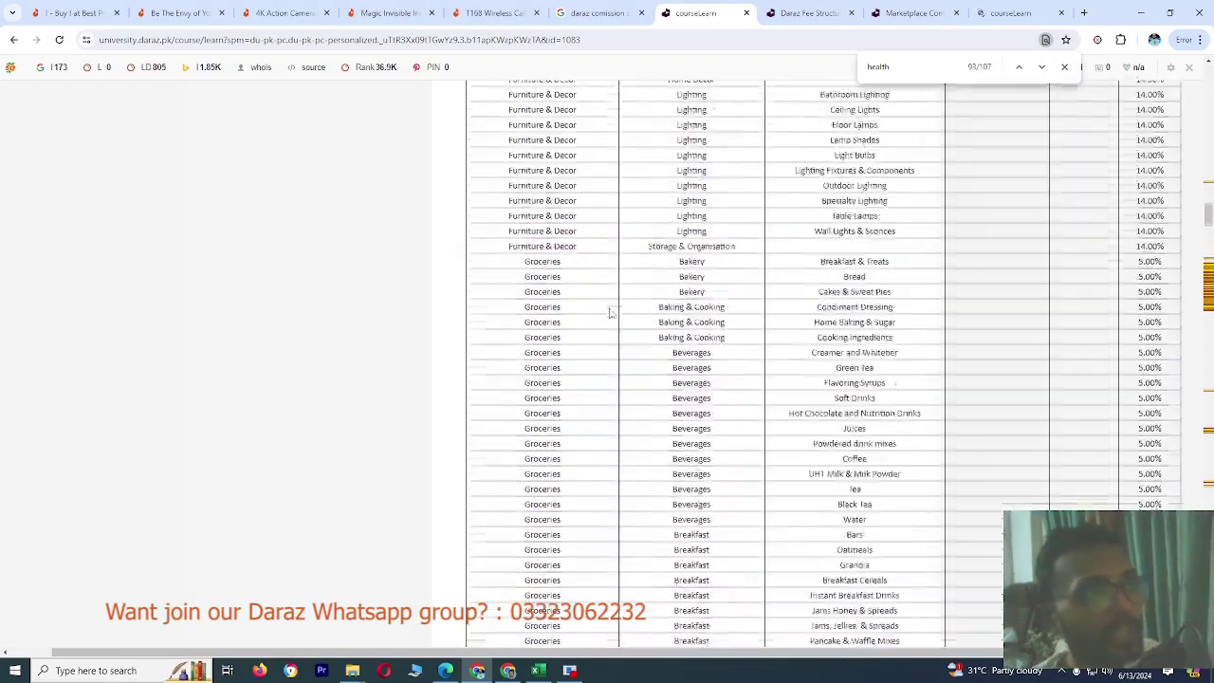
pyautogui.scroll(5, 610, 313)
pyautogui.scroll(5, 610, 313)
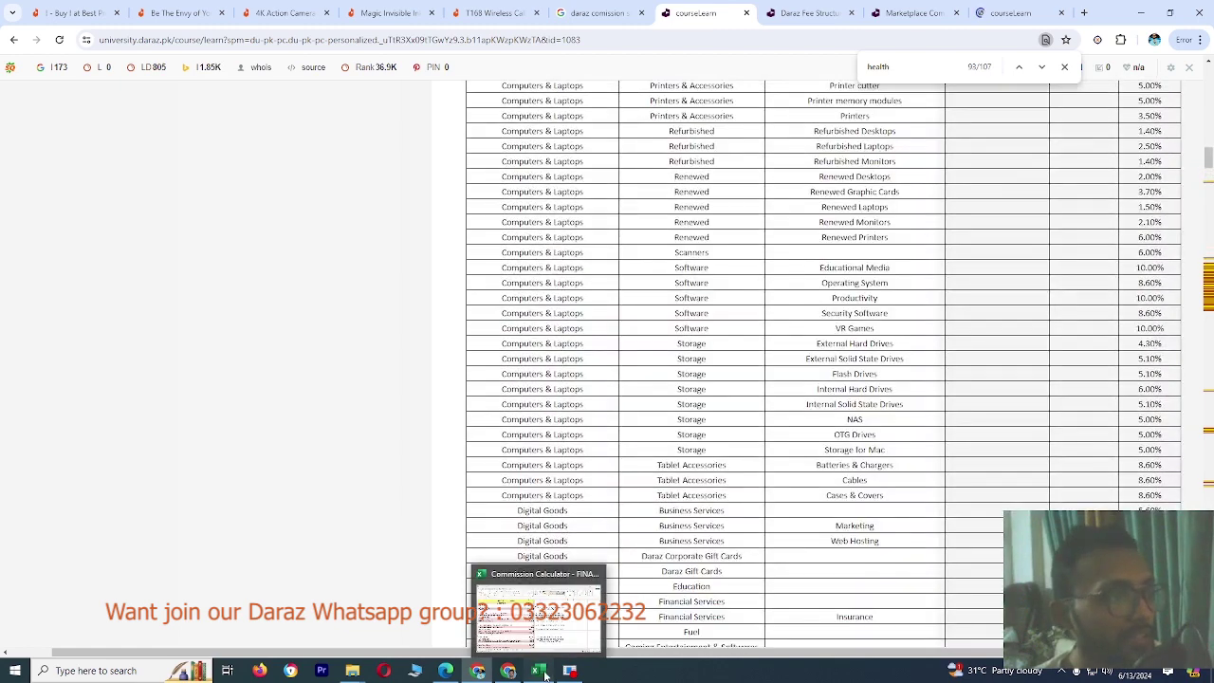
pyautogui.click(538, 671)
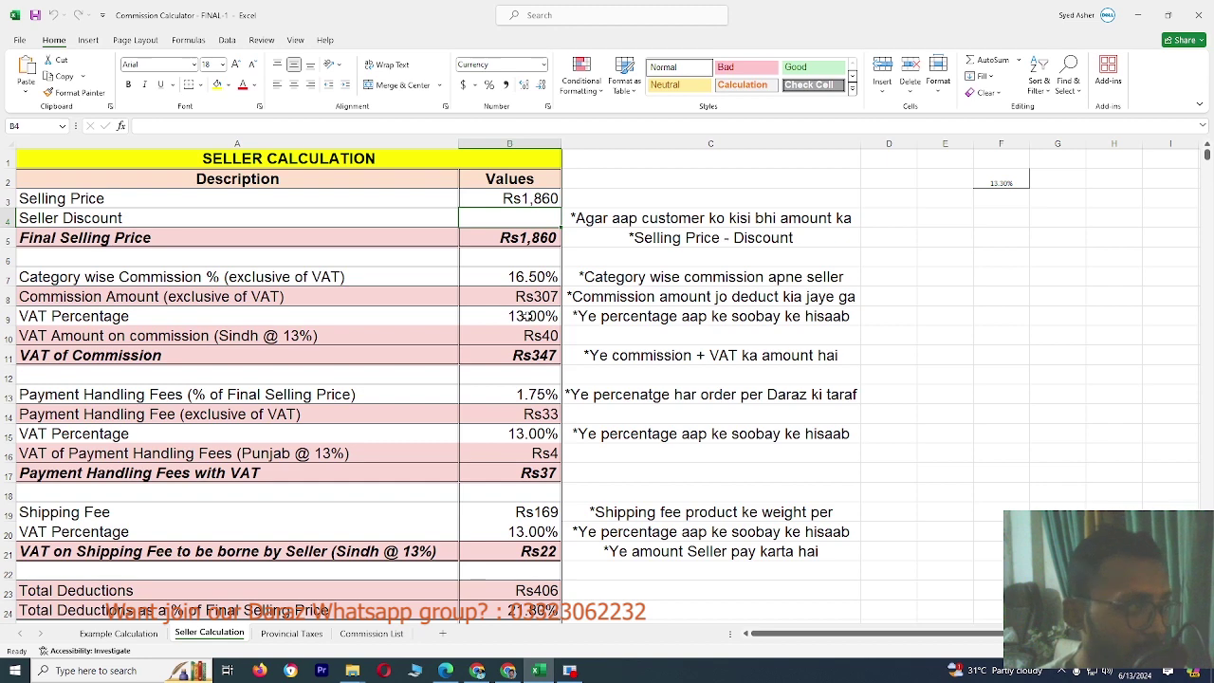
# Step: Inspect the 13% VAT rate in cell B9 without changing it
pyautogui.click(527, 317)
pyautogui.press('F2')
pyautogui.press('Escape')
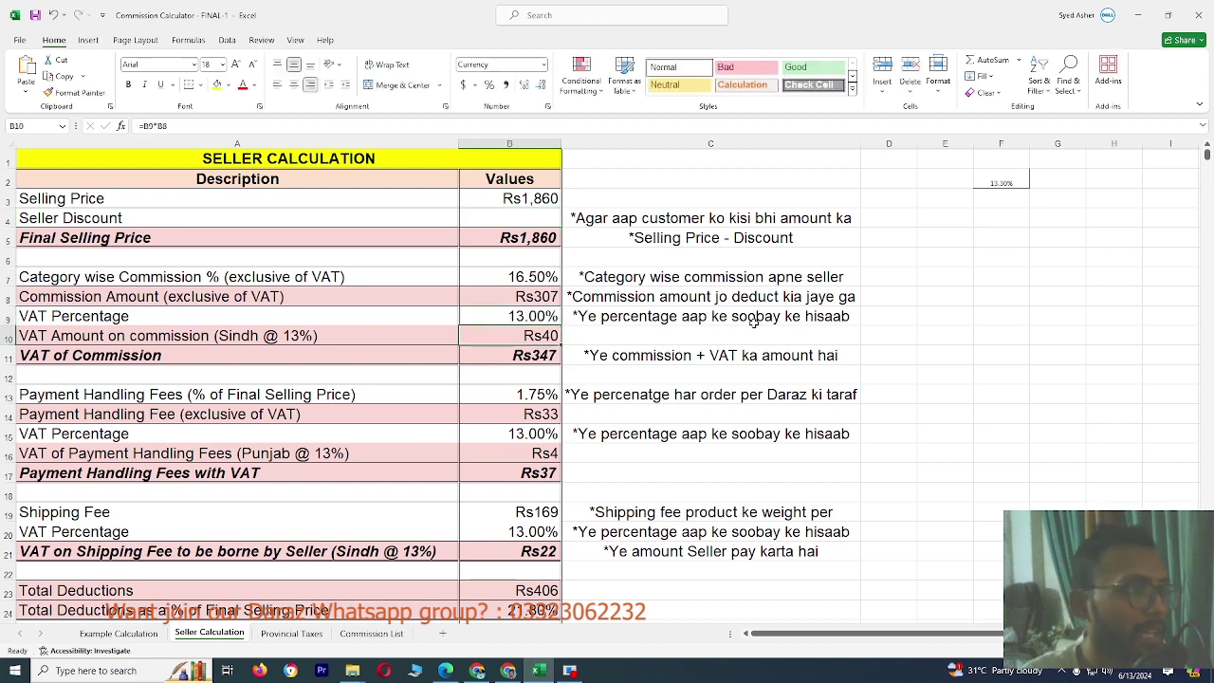
pyautogui.press('F2')
pyautogui.press('Escape')
# Step: Reveal B8's commission formula =B7*B5, then view the Provincial Taxes sheet
pyautogui.press('Up')
pyautogui.press('F2')
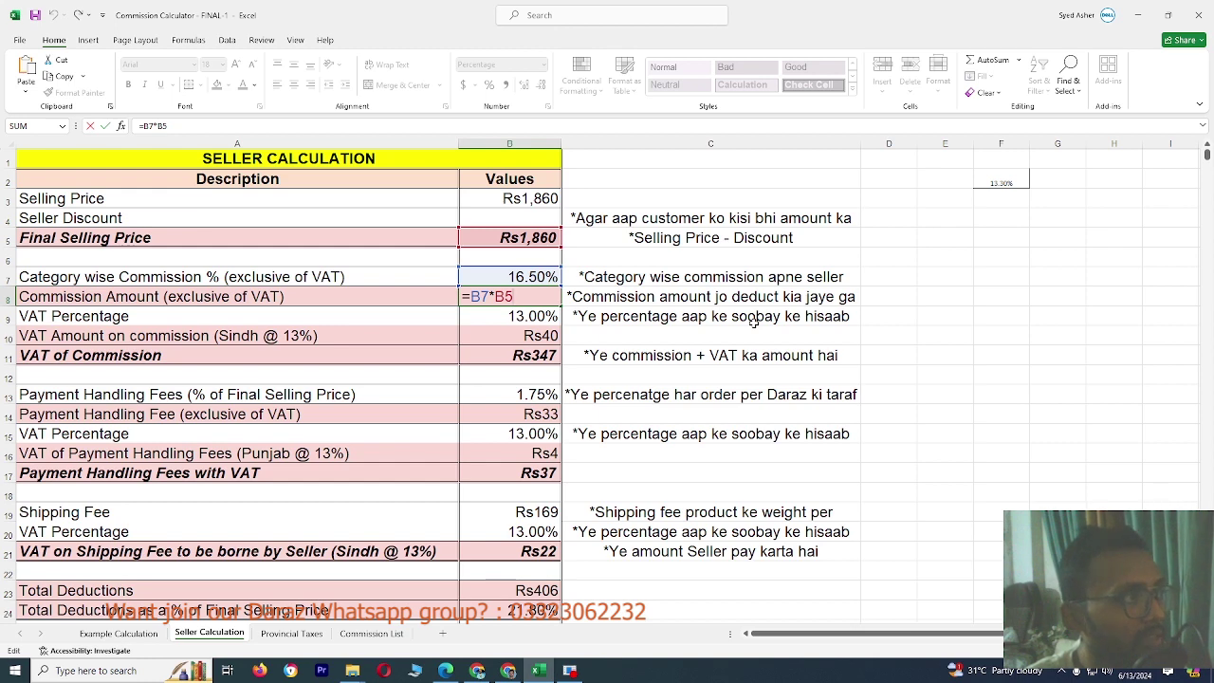
pyautogui.press('Return')
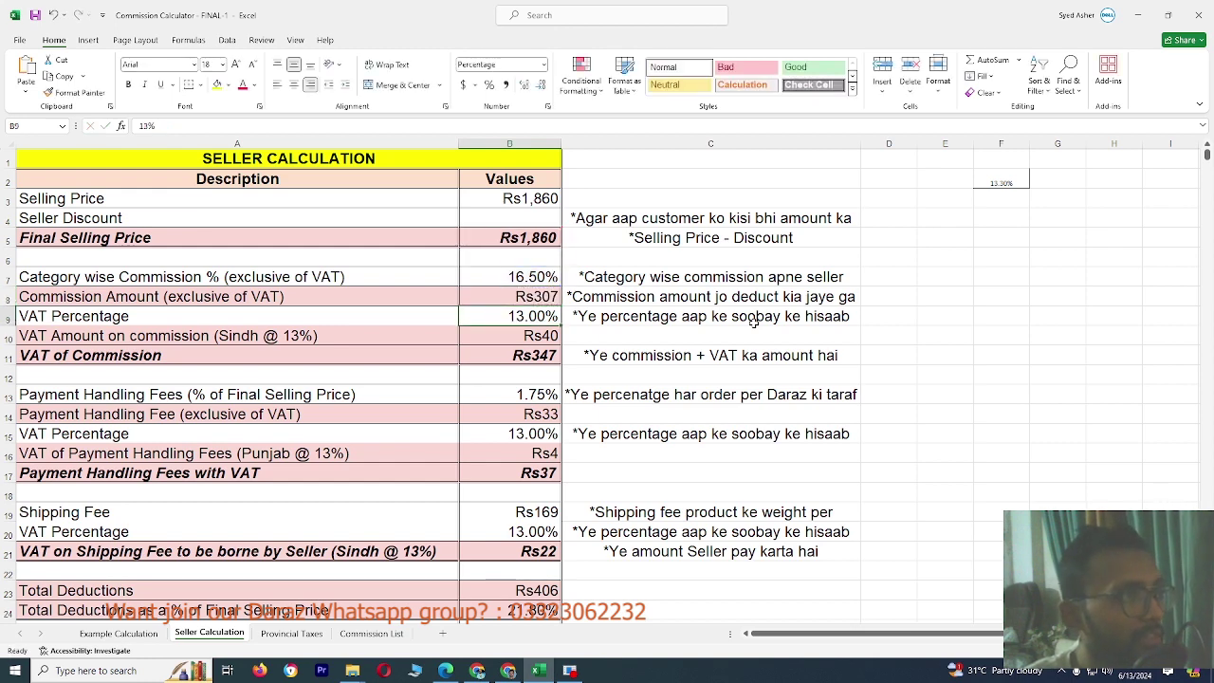
pyautogui.press('Down')
pyautogui.press('Left')
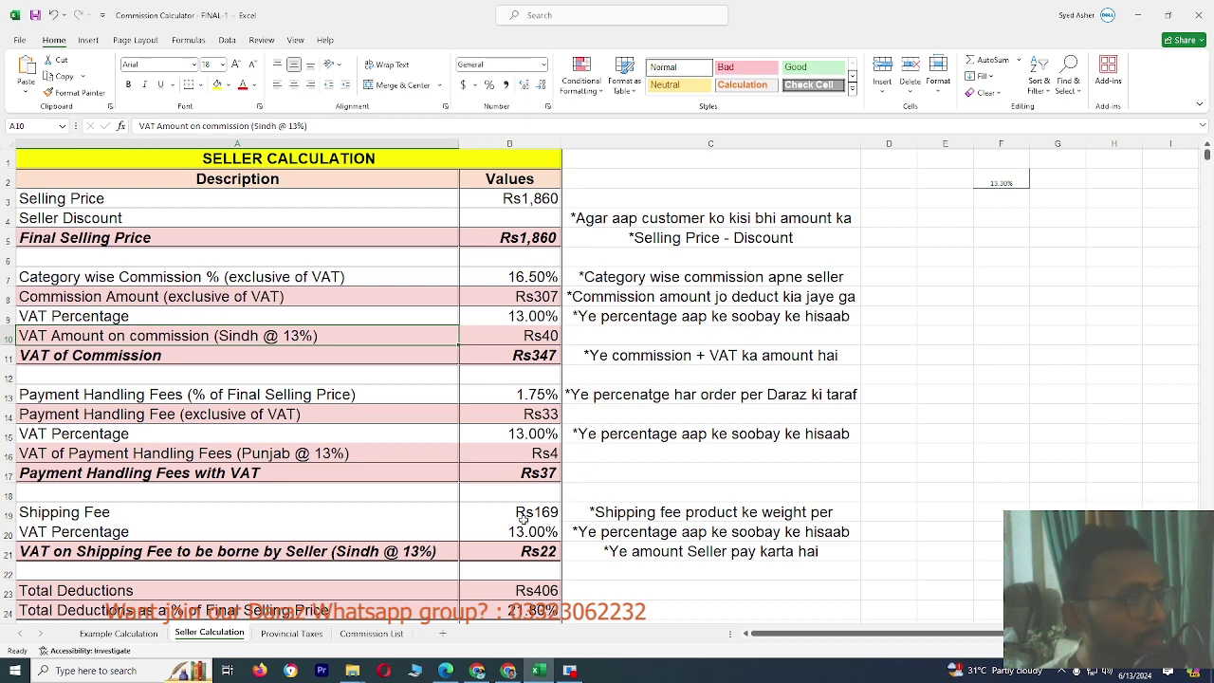
pyautogui.click(290, 634)
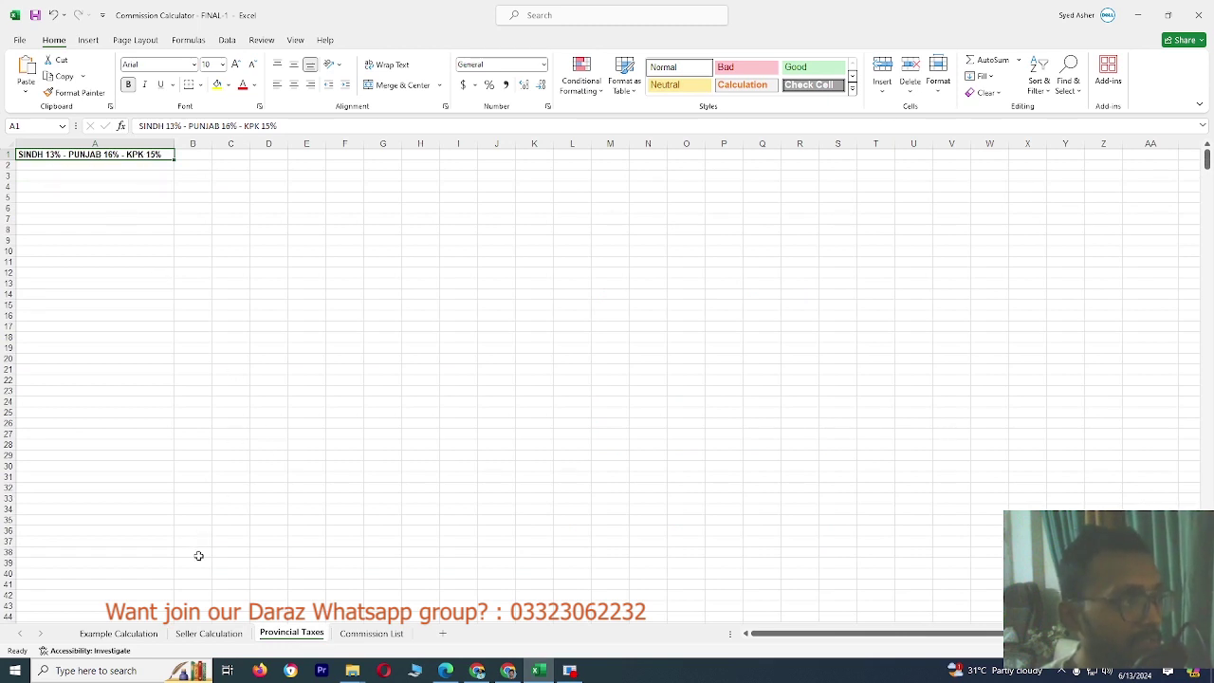
# Step: Compare Provincial Taxes (Sindh 13%, Punjab 16%, KPK 15%) with the Seller Calculation sheet
pyautogui.click(193, 633)
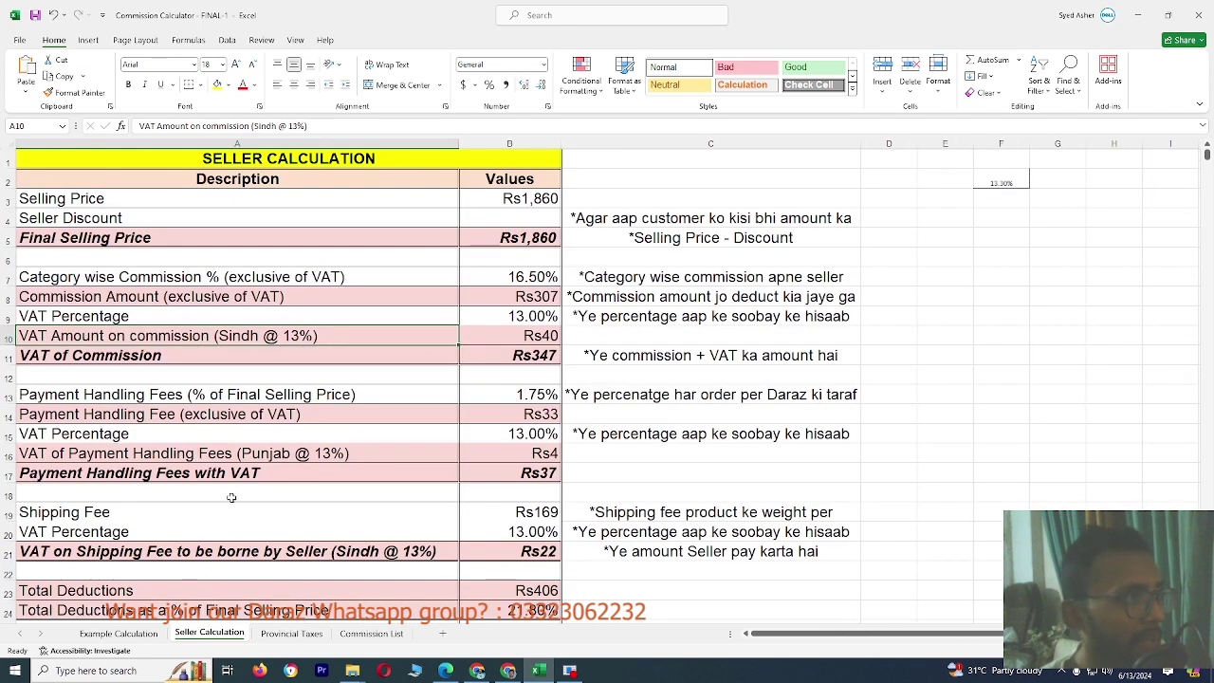
pyautogui.click(294, 634)
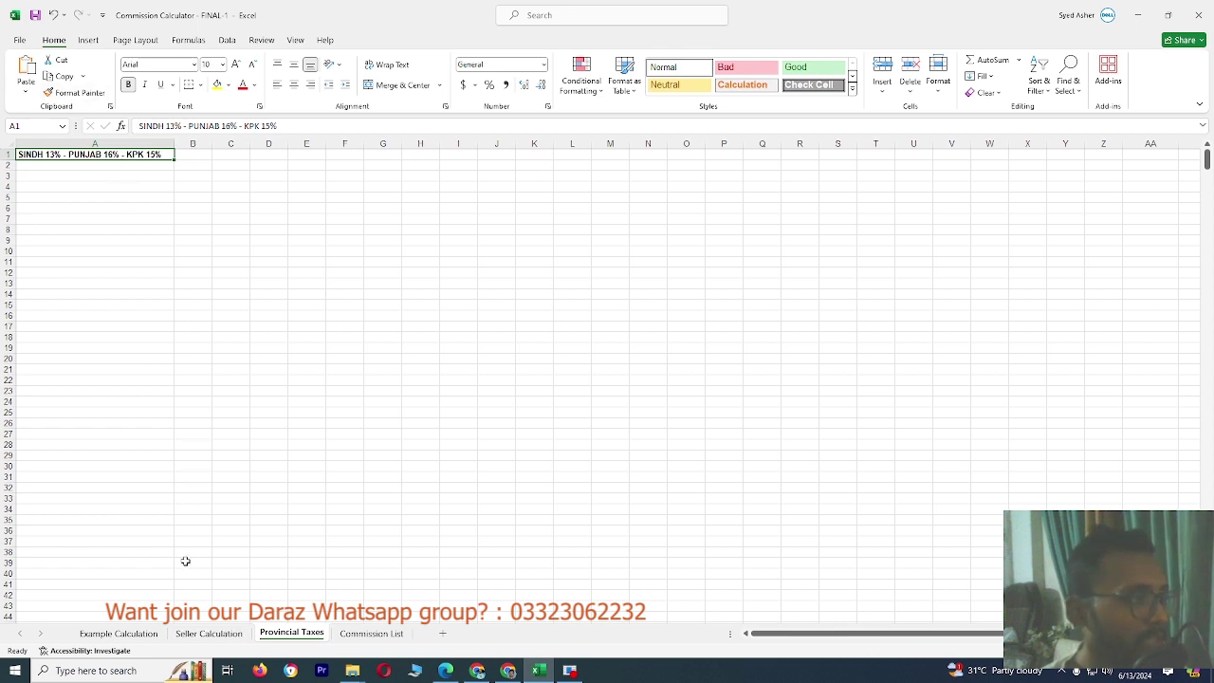
pyautogui.click(196, 634)
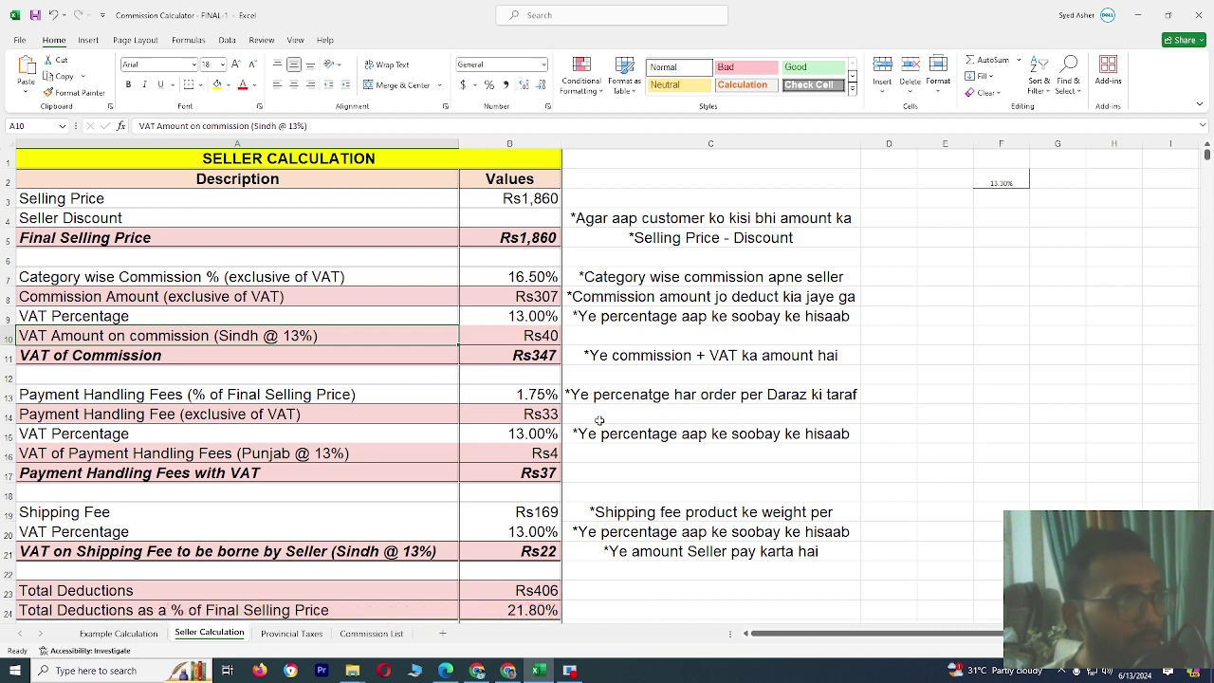
# Step: Review rows below Final Payment to Seller: 1650 wholesale price in B30, extra costs, Net -Rs263
pyautogui.click(440, 475)
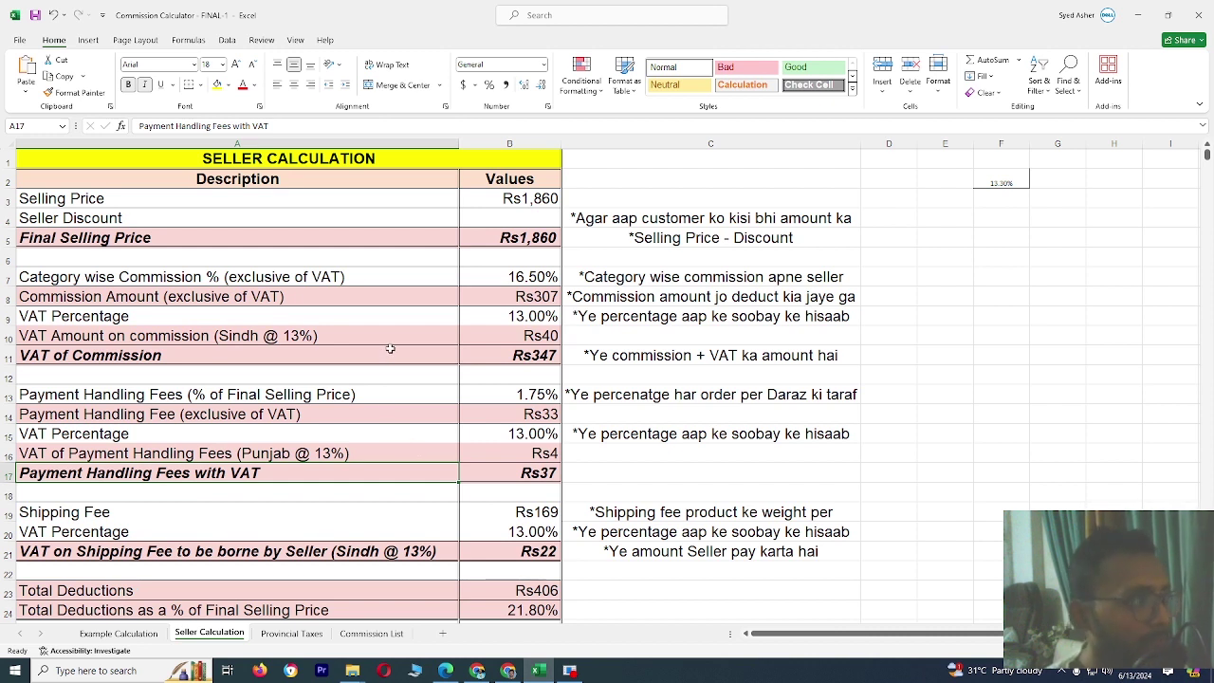
pyautogui.scroll(-1, 390, 349)
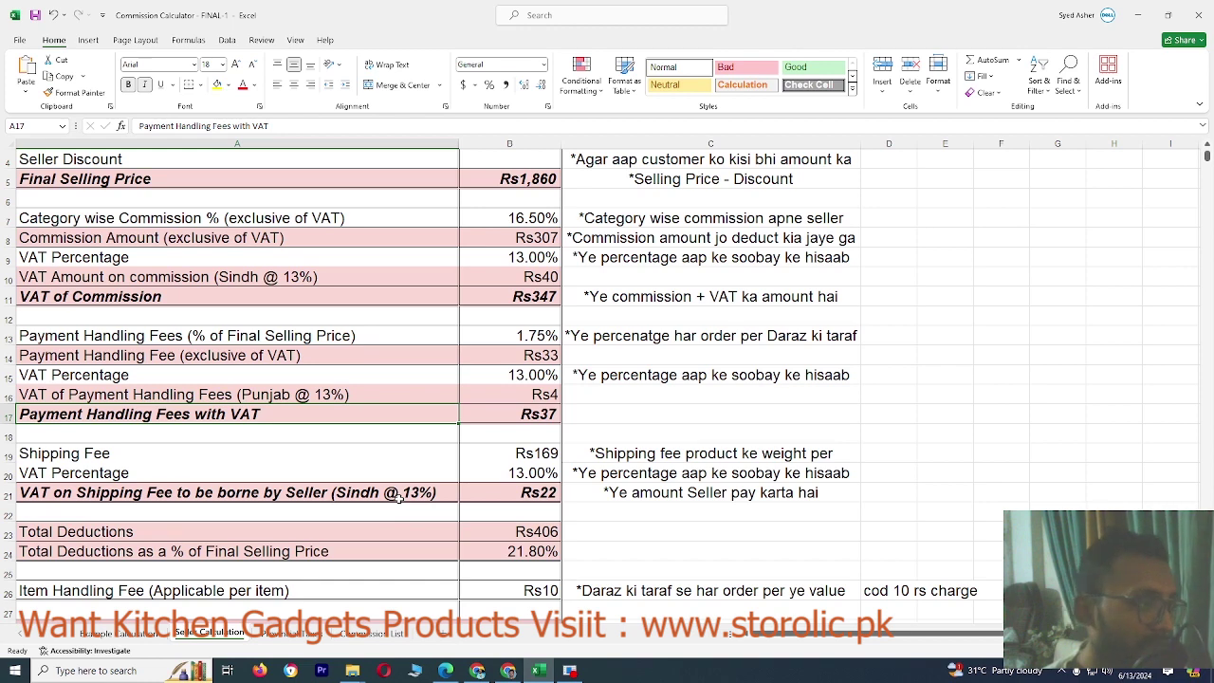
pyautogui.scroll(-1, 377, 524)
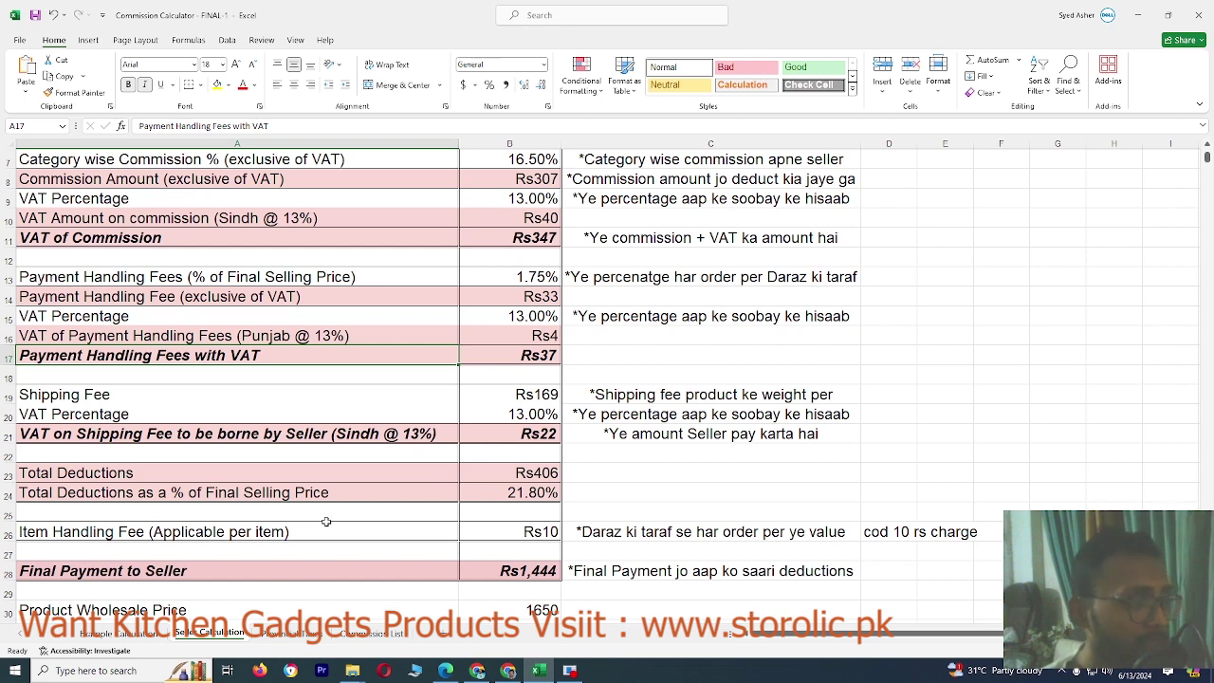
pyautogui.scroll(-1, 326, 522)
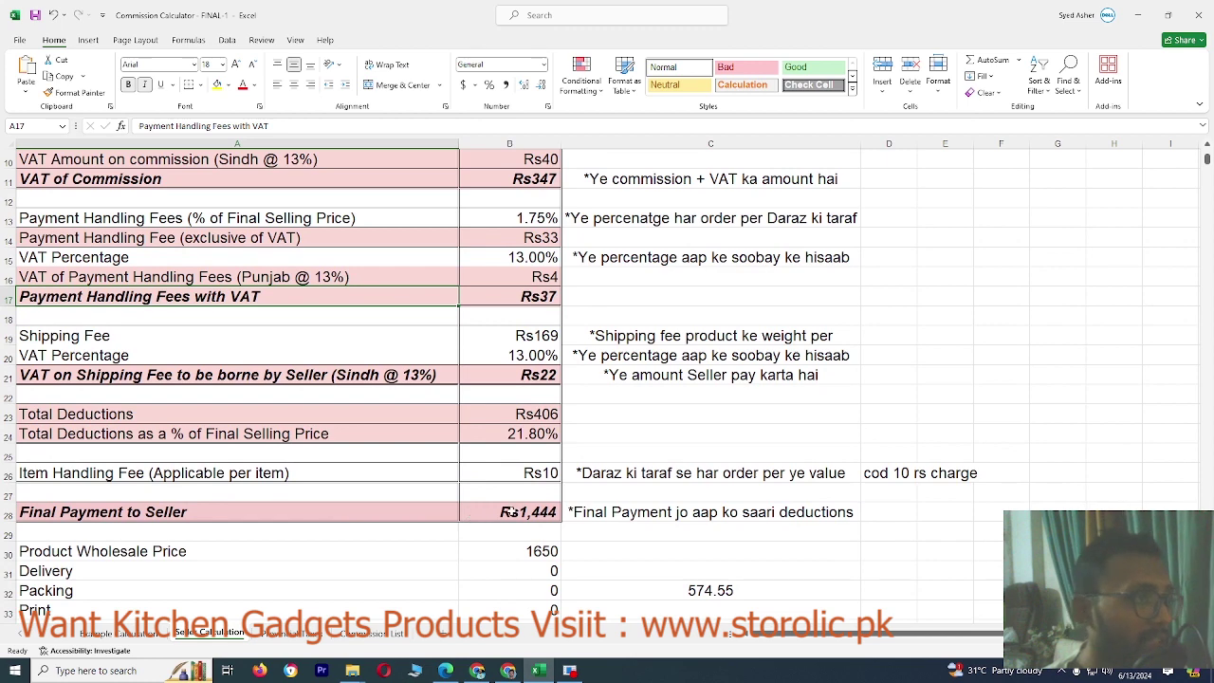
pyautogui.scroll(3, 512, 511)
pyautogui.scroll(-1, 511, 511)
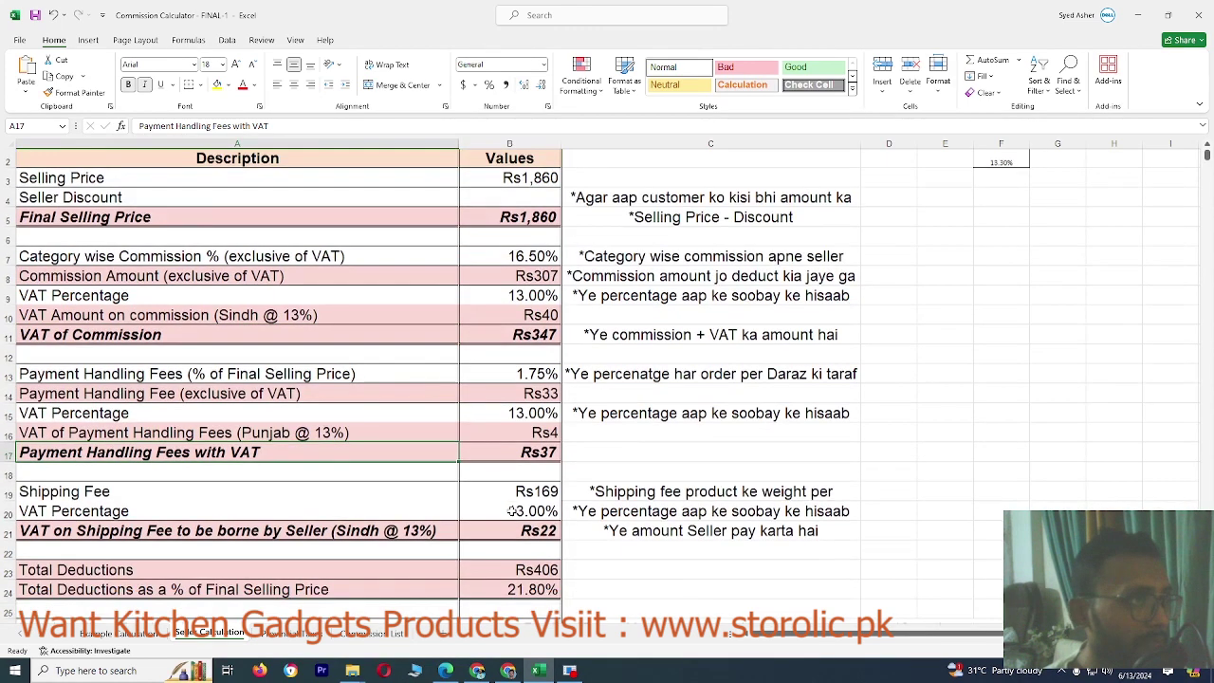
pyautogui.scroll(-5, 511, 511)
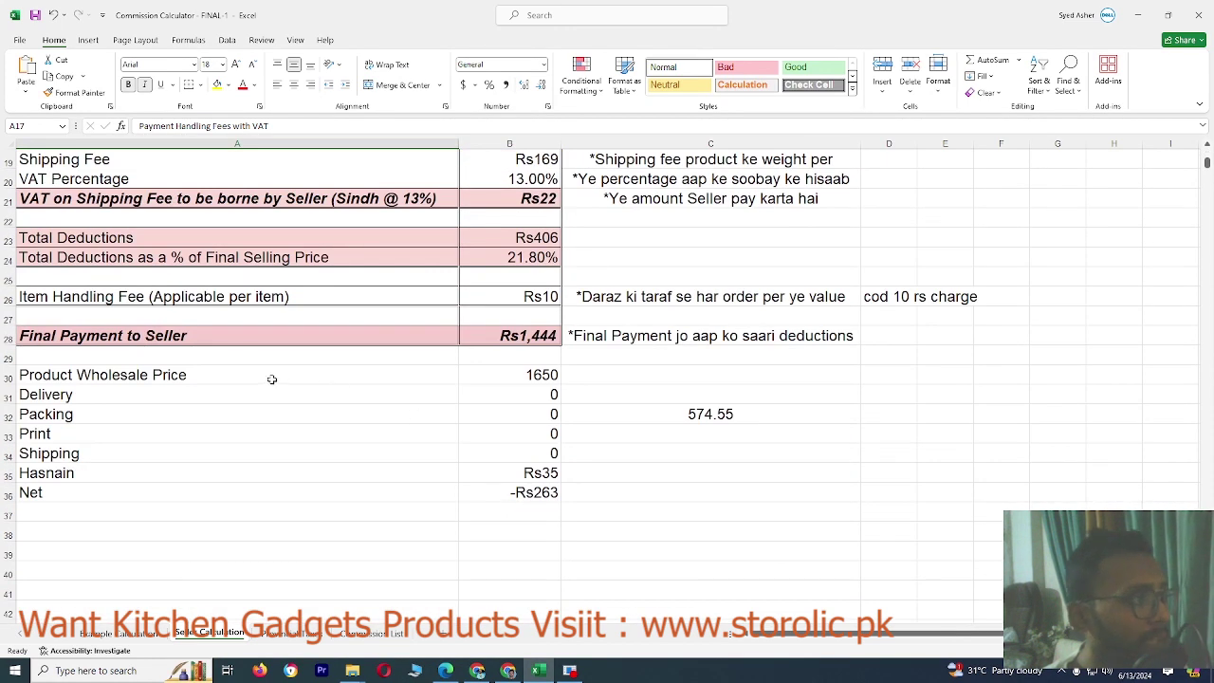
pyautogui.click(540, 377)
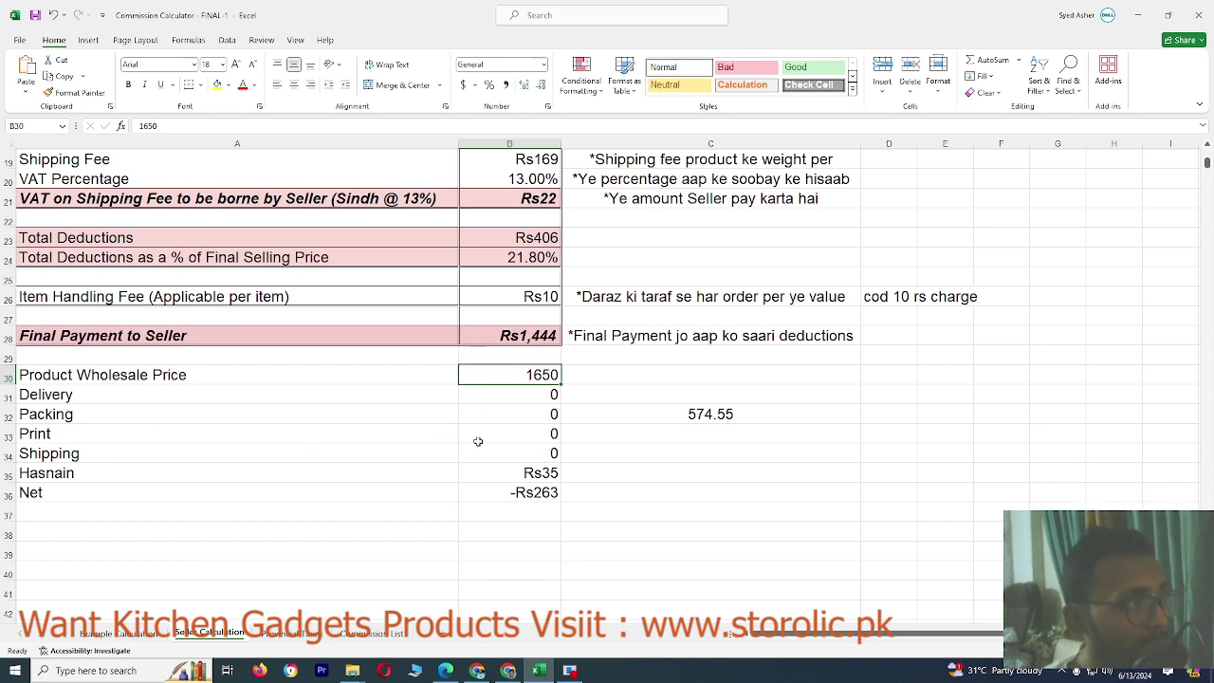
pyautogui.click(83, 473)
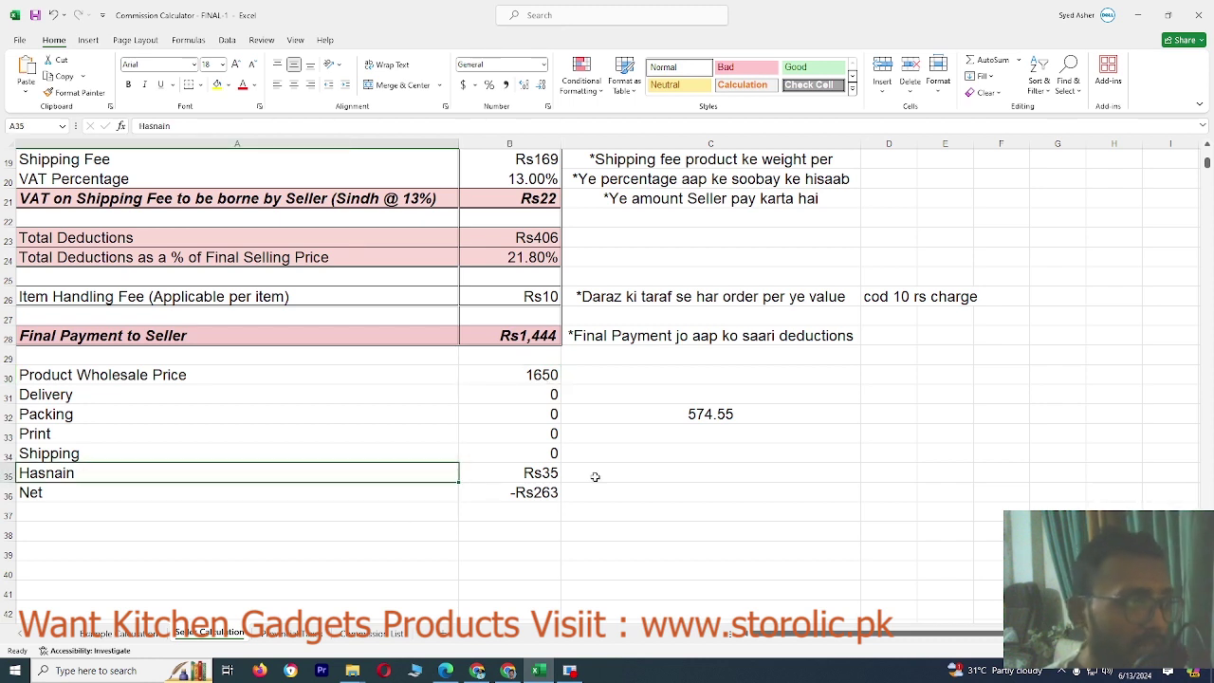
pyautogui.doubleClick(531, 491)
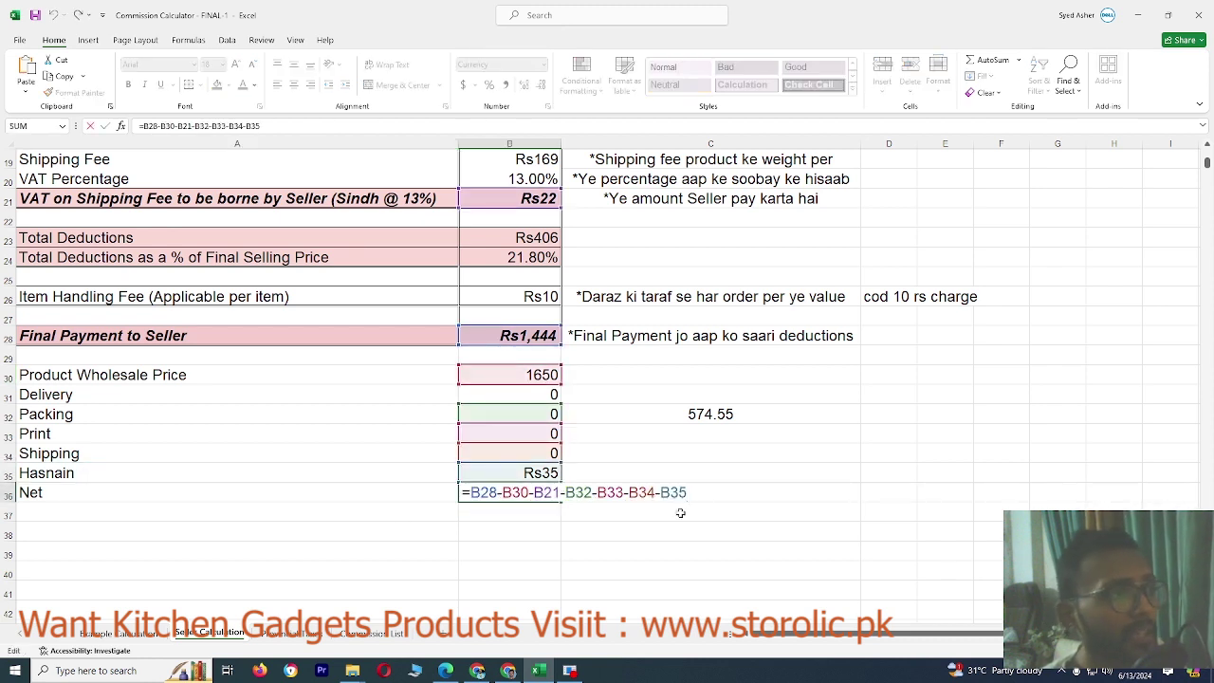
pyautogui.press('Return')
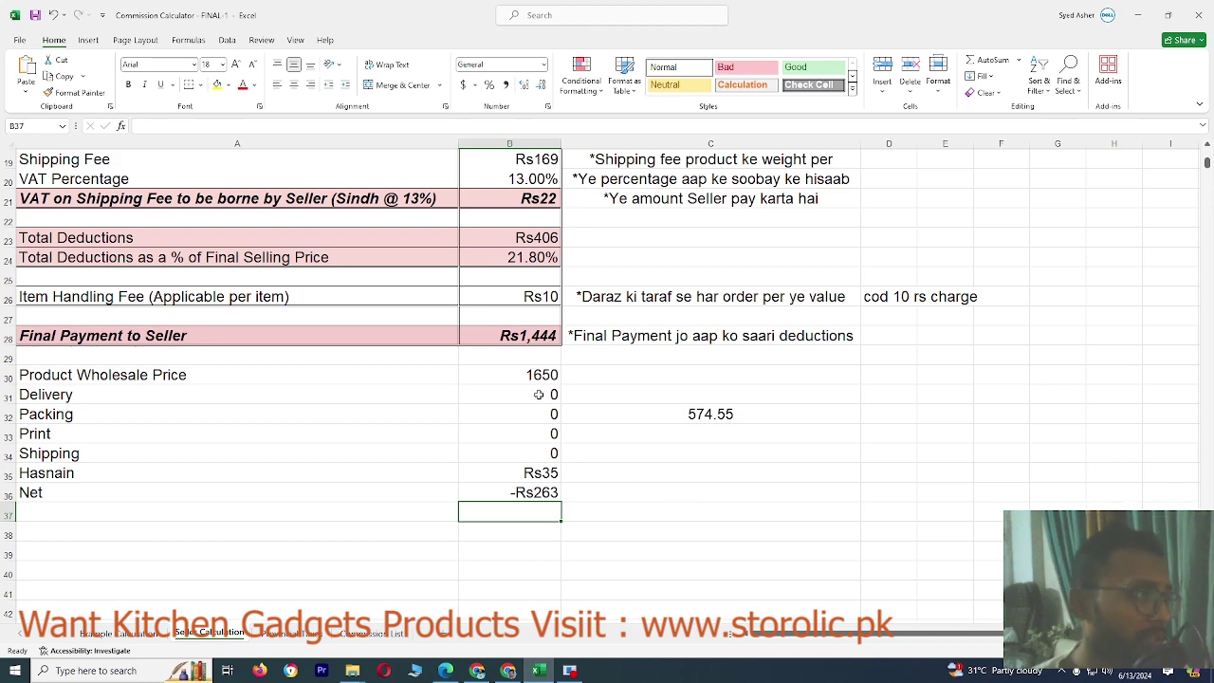
pyautogui.scroll(6, 537, 394)
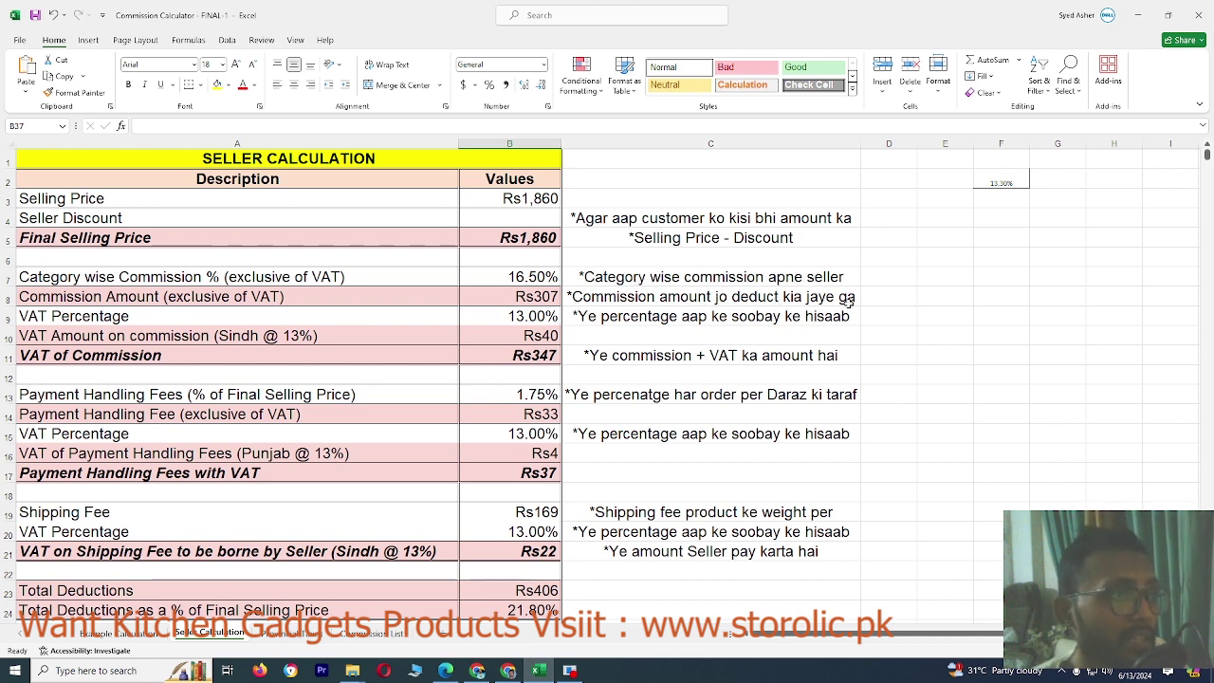
pyautogui.scroll(-3, 790, 408)
pyautogui.scroll(-2, 791, 408)
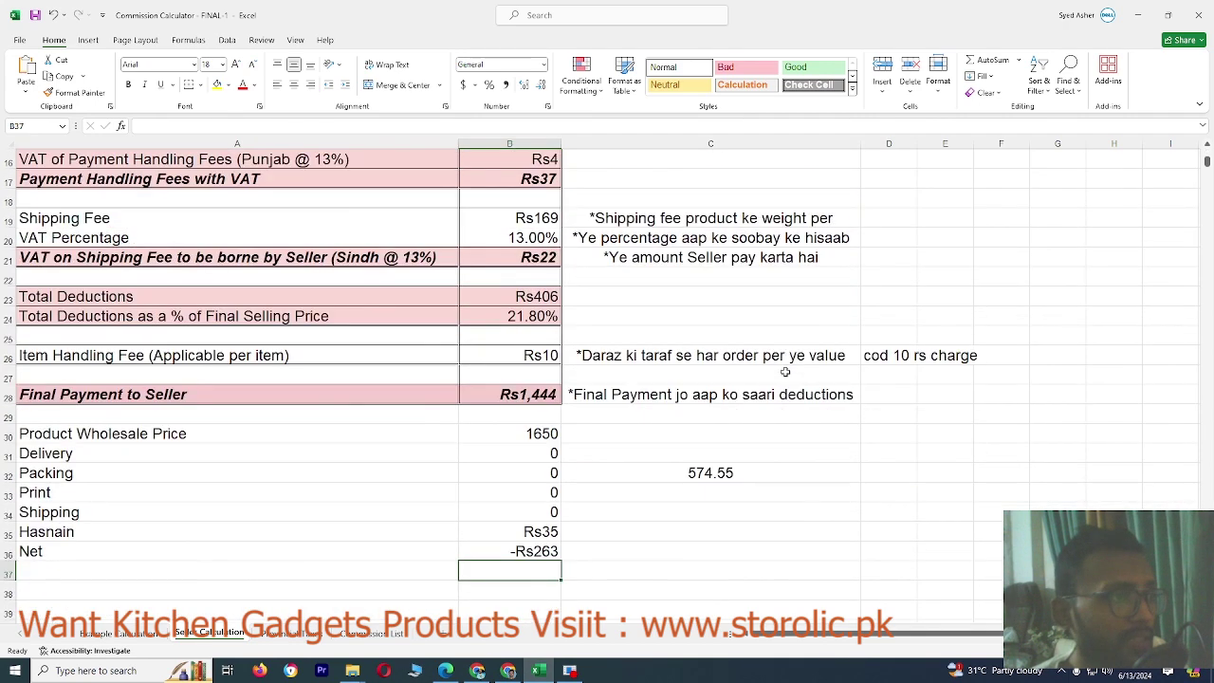
pyautogui.scroll(-2, 786, 372)
pyautogui.scroll(6, 785, 372)
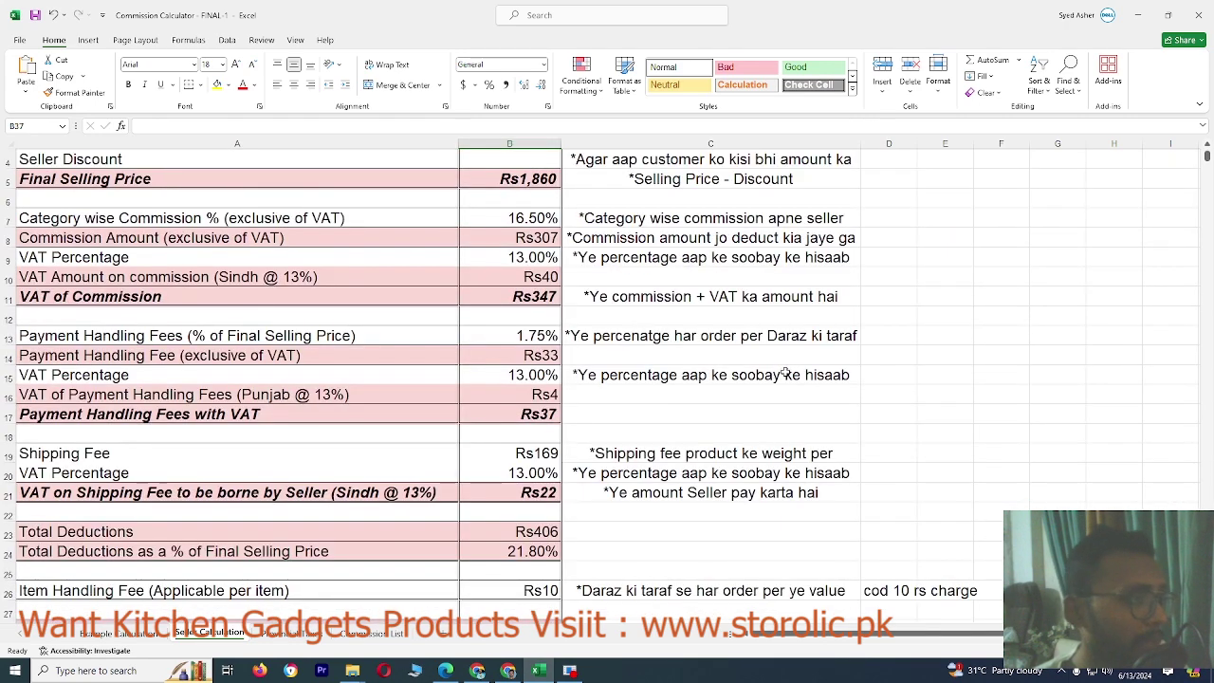
pyautogui.hotkey('ctrl', 'pagedown')
pyautogui.click(373, 633)
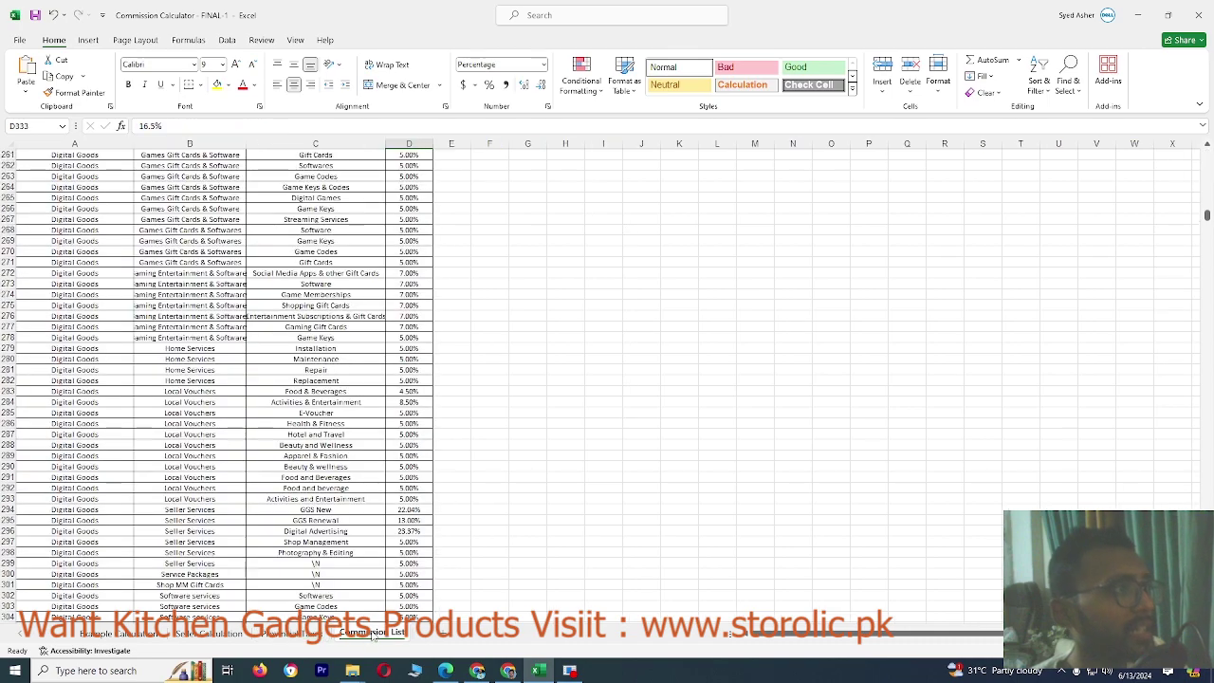
pyautogui.scroll(7, 354, 445)
pyautogui.scroll(7, 354, 445)
pyautogui.scroll(7, 353, 445)
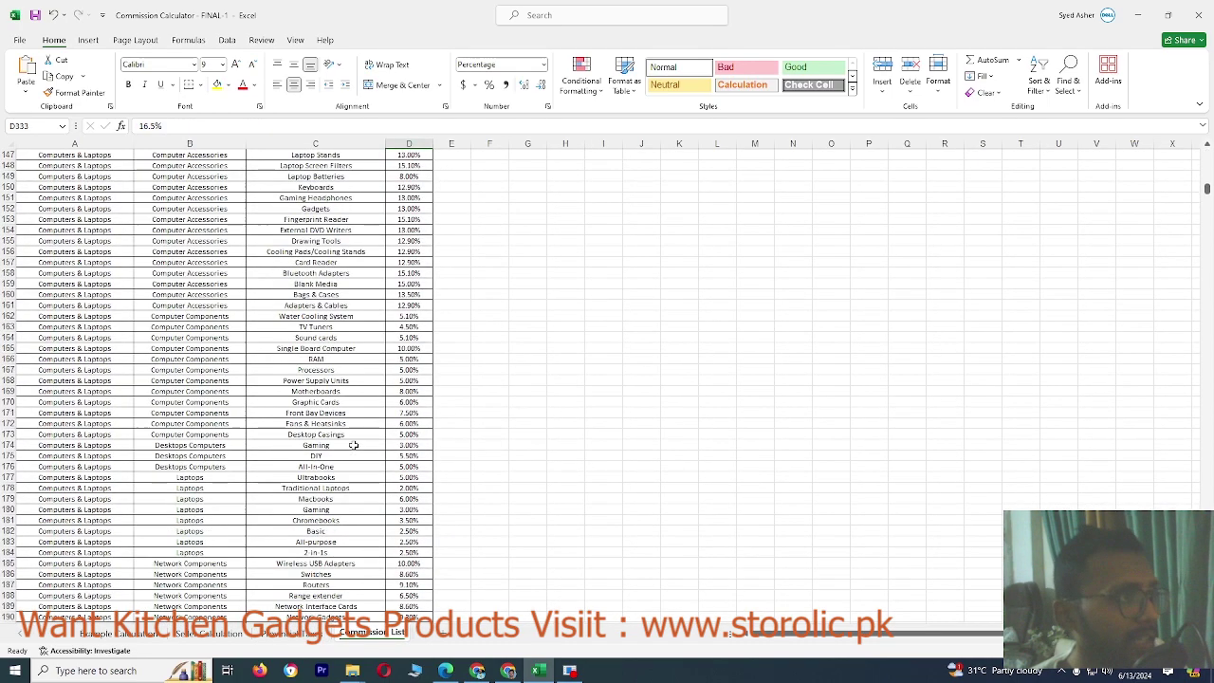
pyautogui.scroll(6, 354, 445)
pyautogui.scroll(-9, 354, 445)
pyautogui.scroll(-2, 354, 445)
pyautogui.click(104, 633)
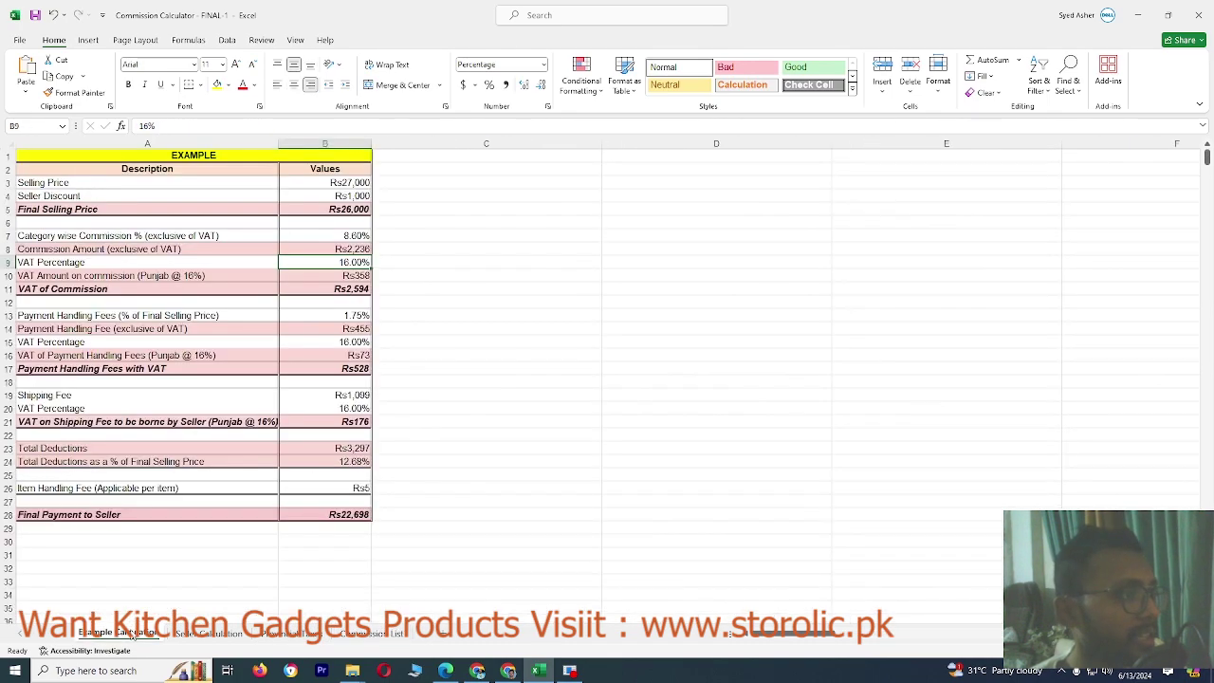
pyautogui.scroll(-1, 234, 519)
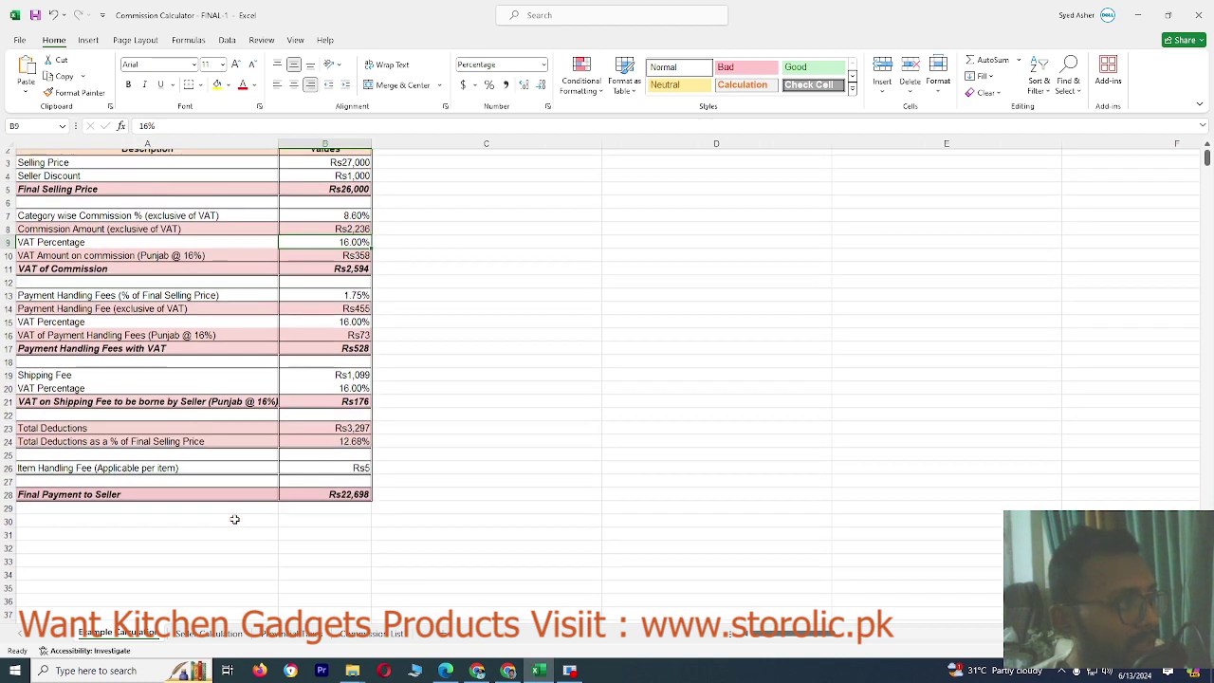
pyautogui.scroll(1, 234, 519)
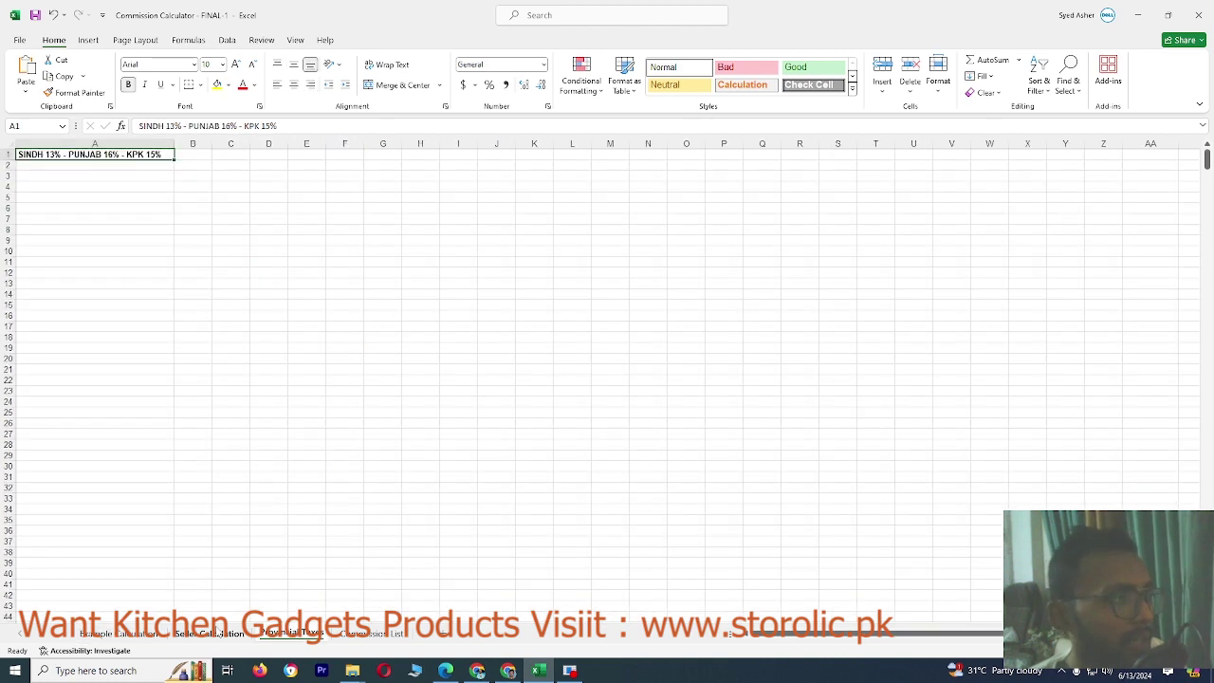
pyautogui.click(209, 634)
pyautogui.click(346, 636)
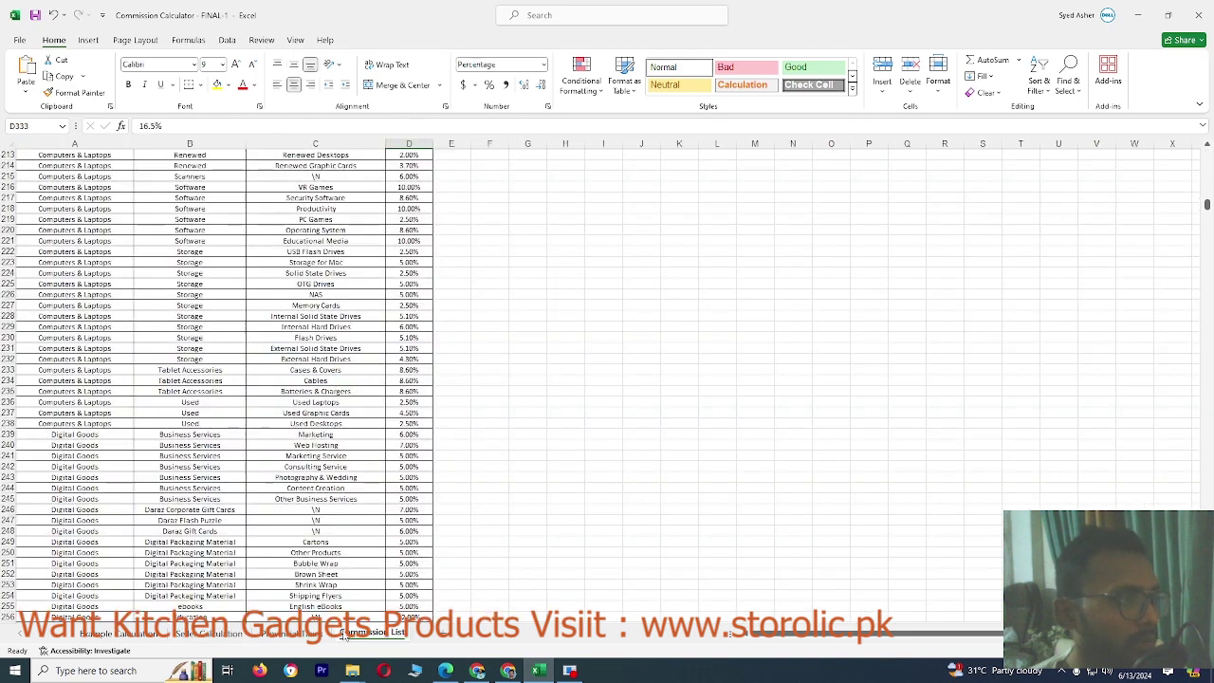
pyautogui.click(296, 637)
pyautogui.click(211, 634)
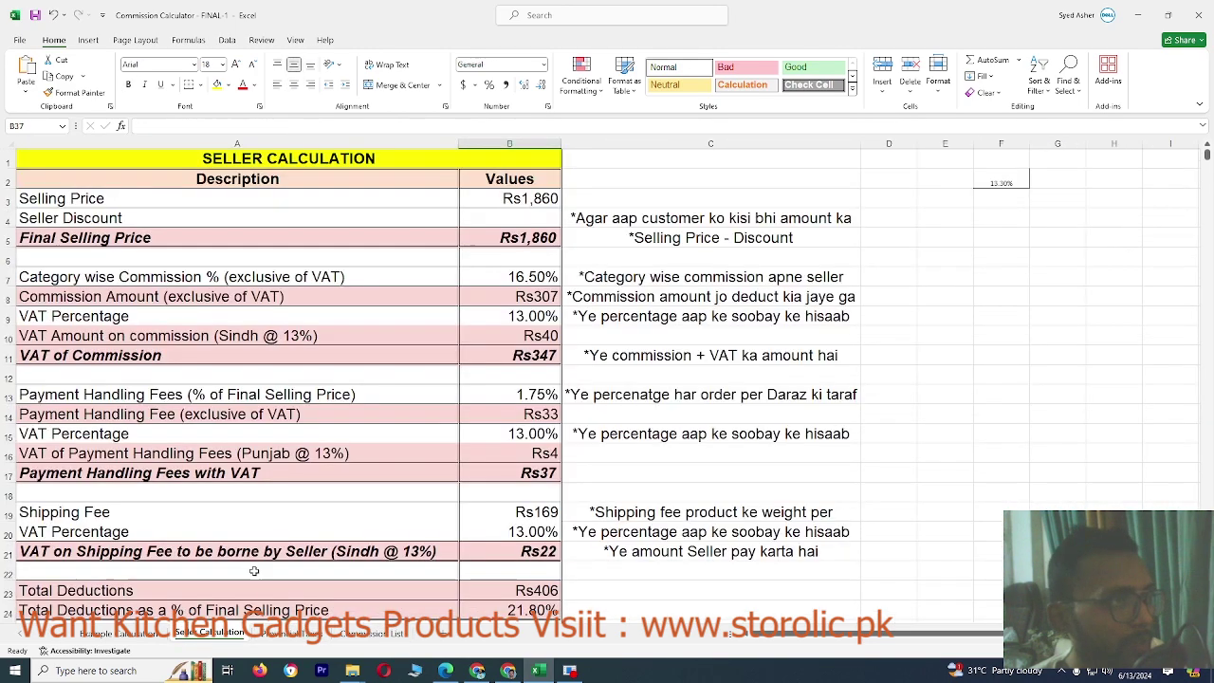
pyautogui.scroll(-3, 420, 568)
# Step: In the smartwatch page's calculator, enter Sourcing Price 900 and Extra Charges 20
pyautogui.moveTo(477, 671)
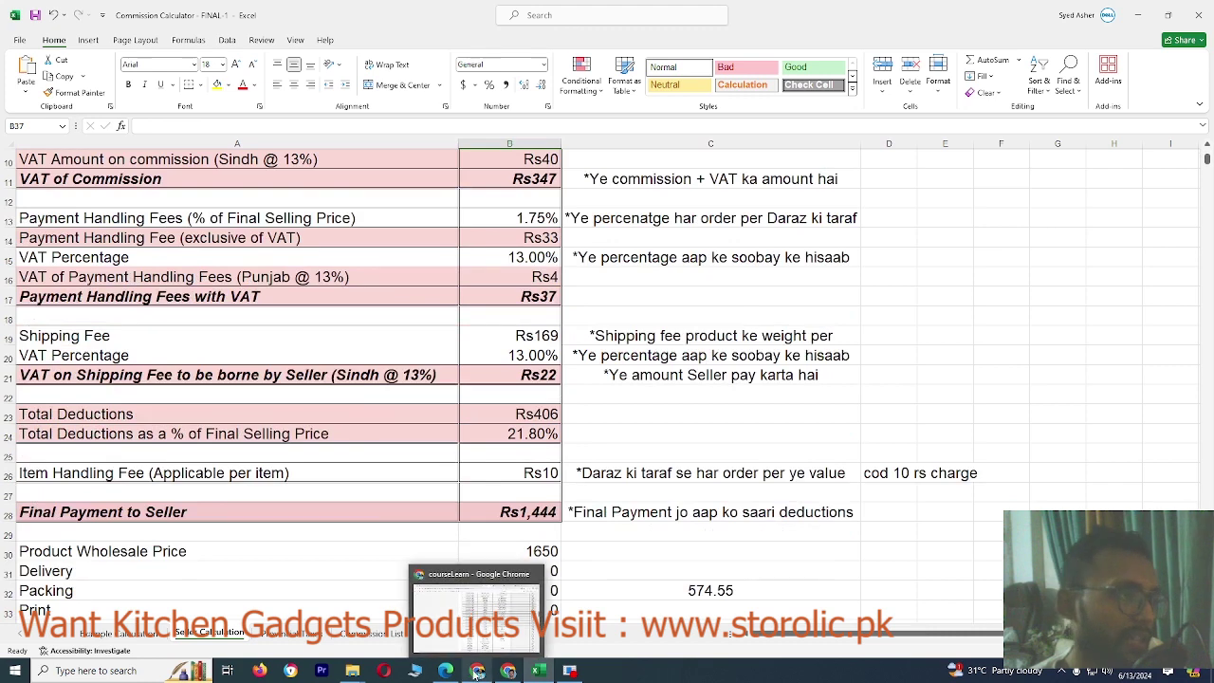
pyautogui.click(508, 569)
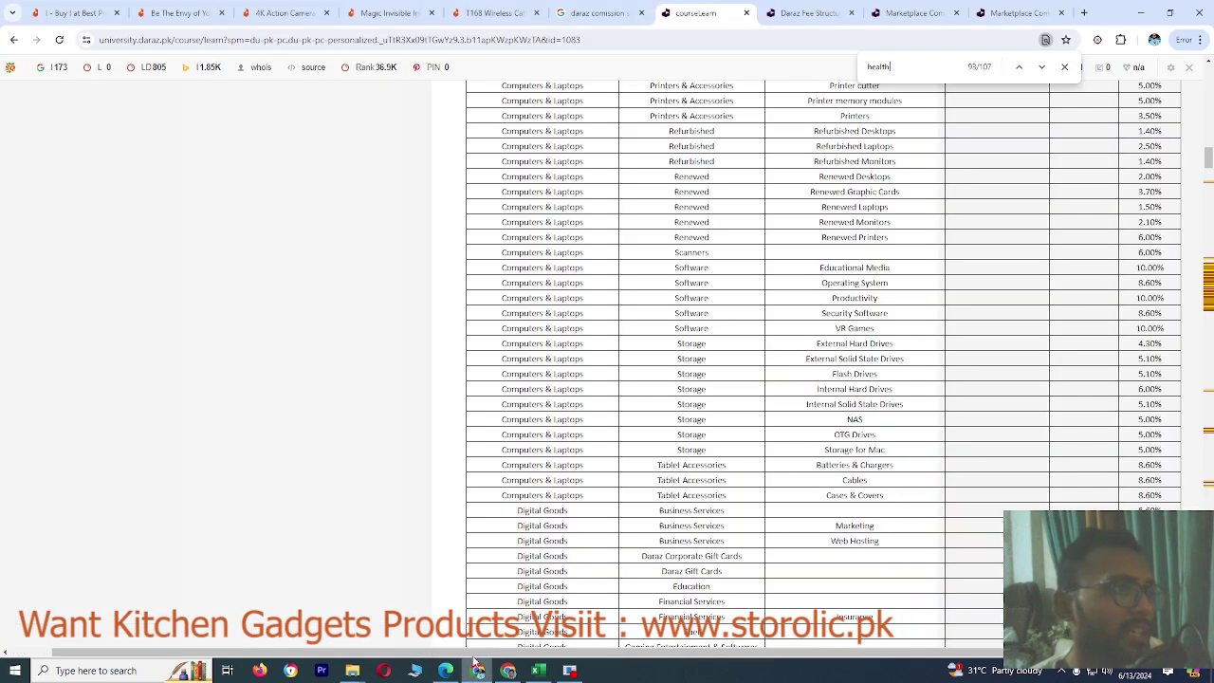
pyautogui.click(512, 13)
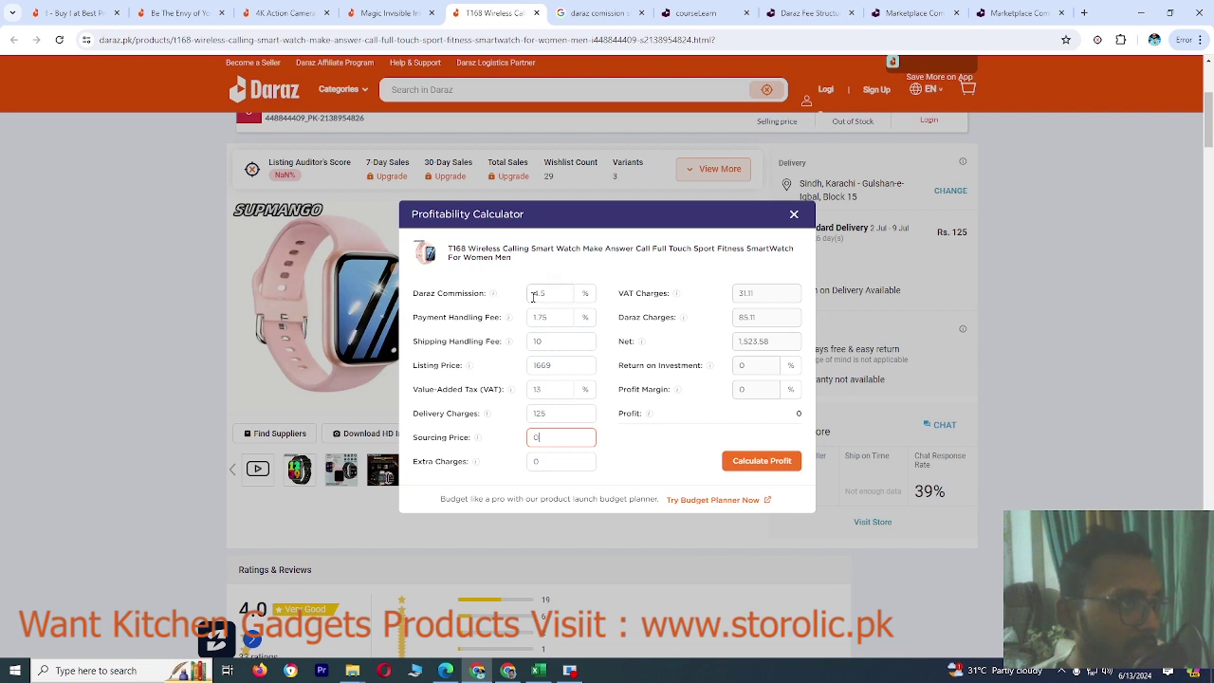
pyautogui.click(535, 296)
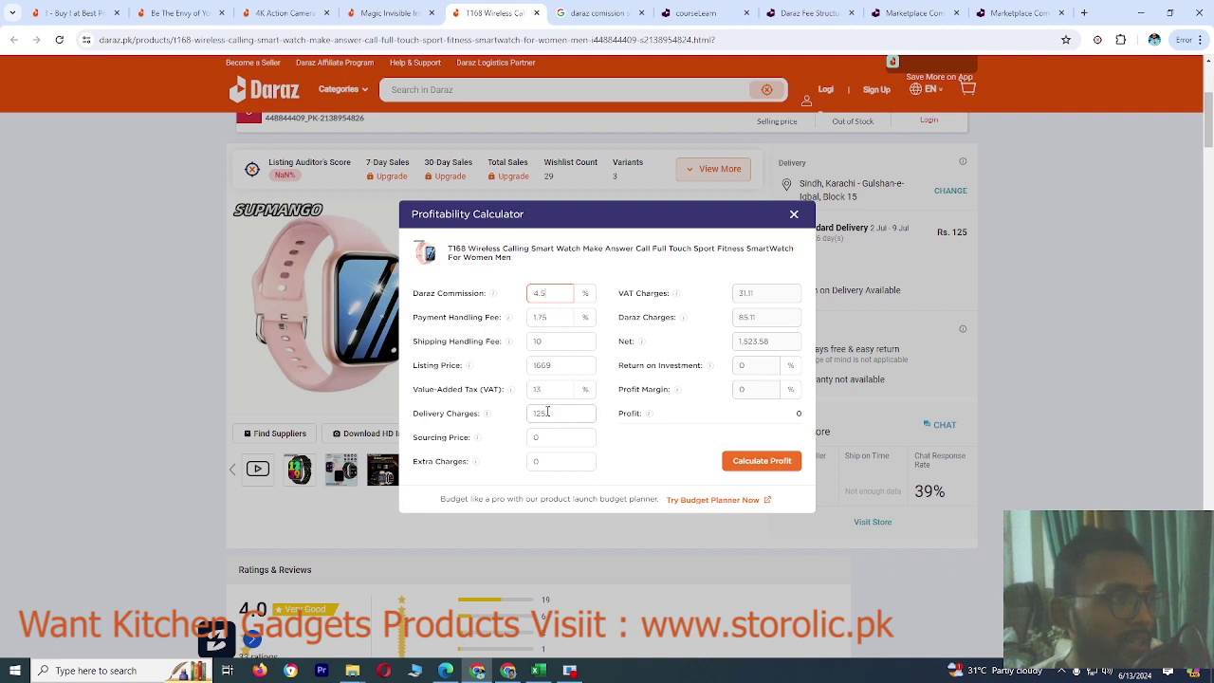
pyautogui.click(593, 433)
pyautogui.write('9')
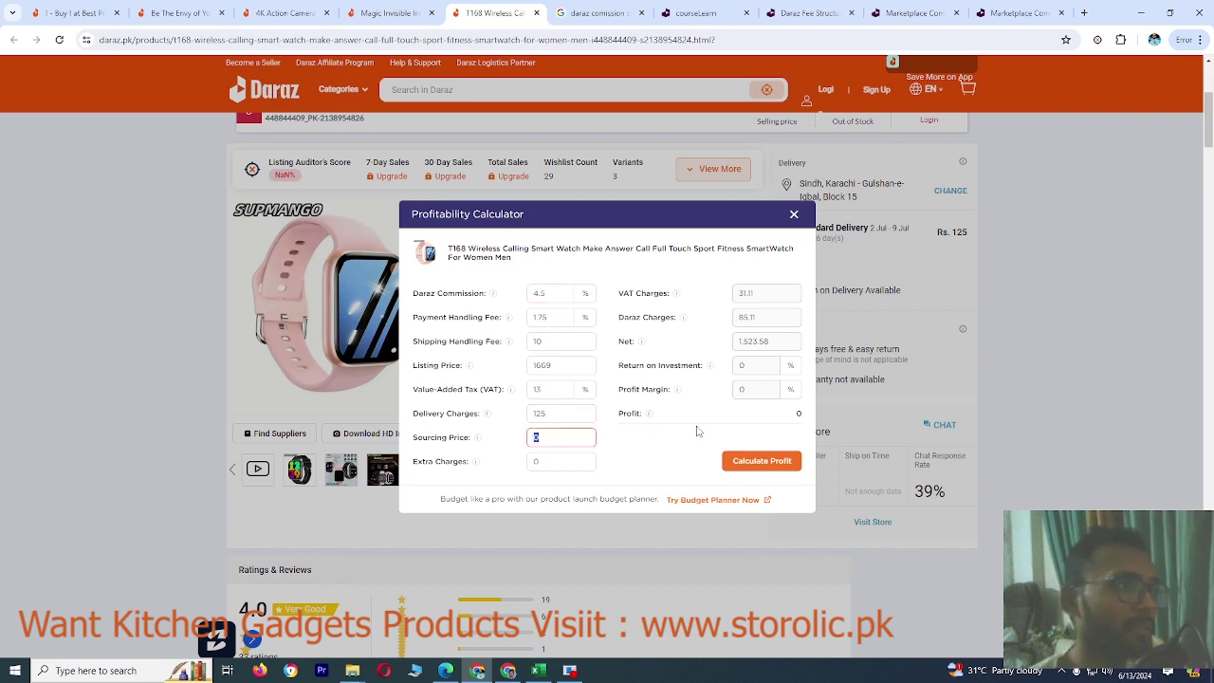
pyautogui.write('00')
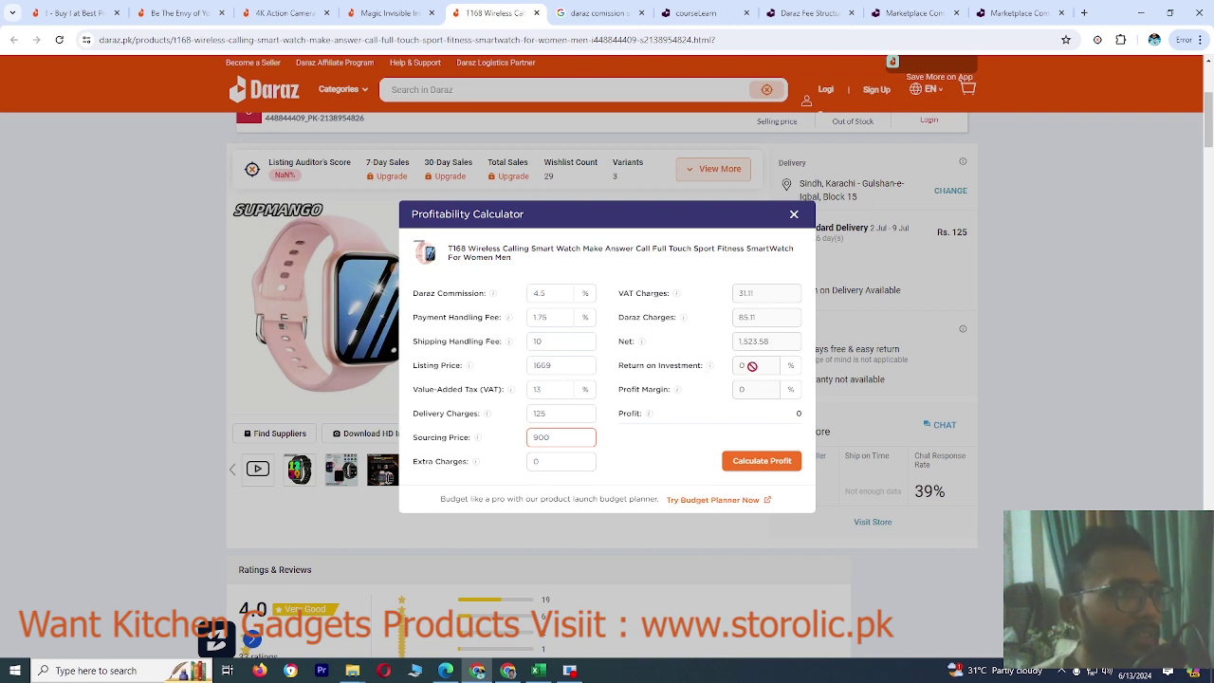
pyautogui.click(551, 463)
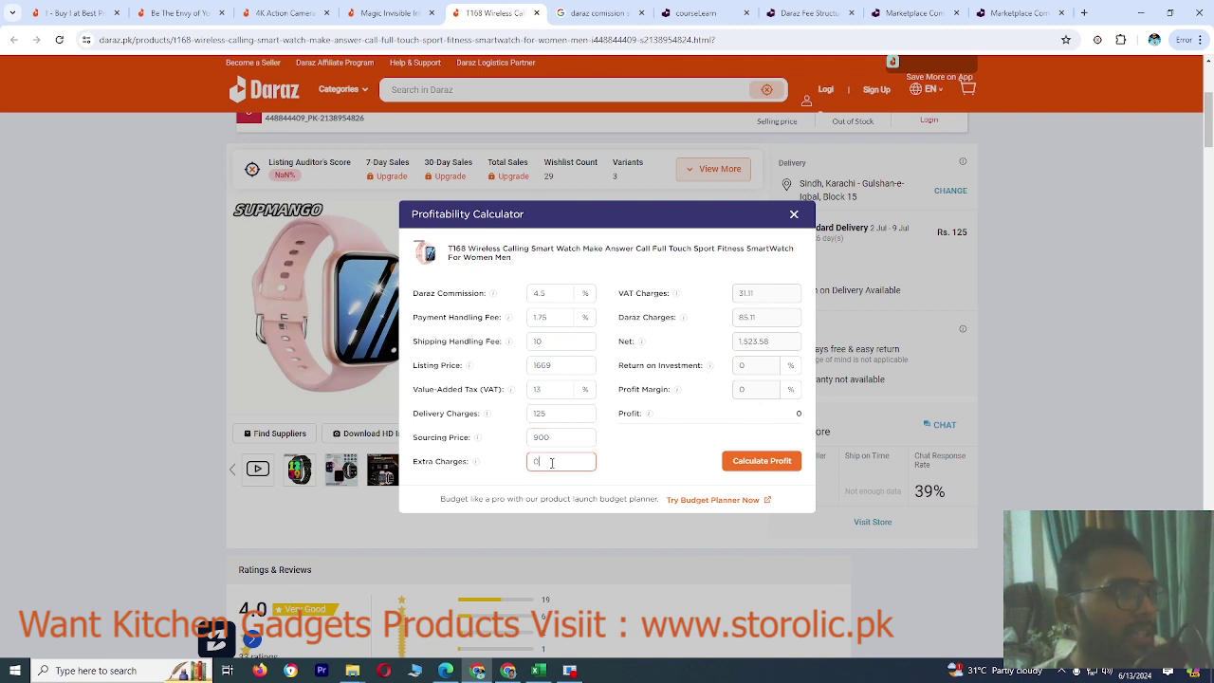
pyautogui.write('20')
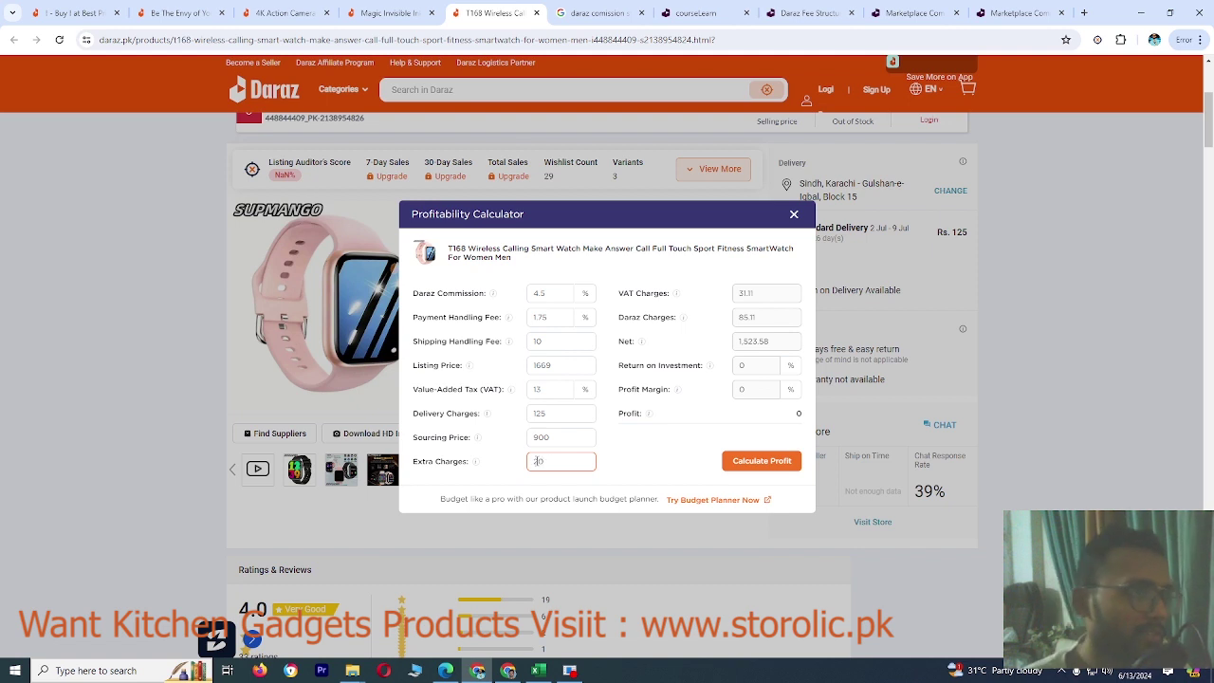
# Step: Calculate the profit (603.58, 36.16% margin) and close the calculator
pyautogui.click(651, 459)
pyautogui.click(761, 461)
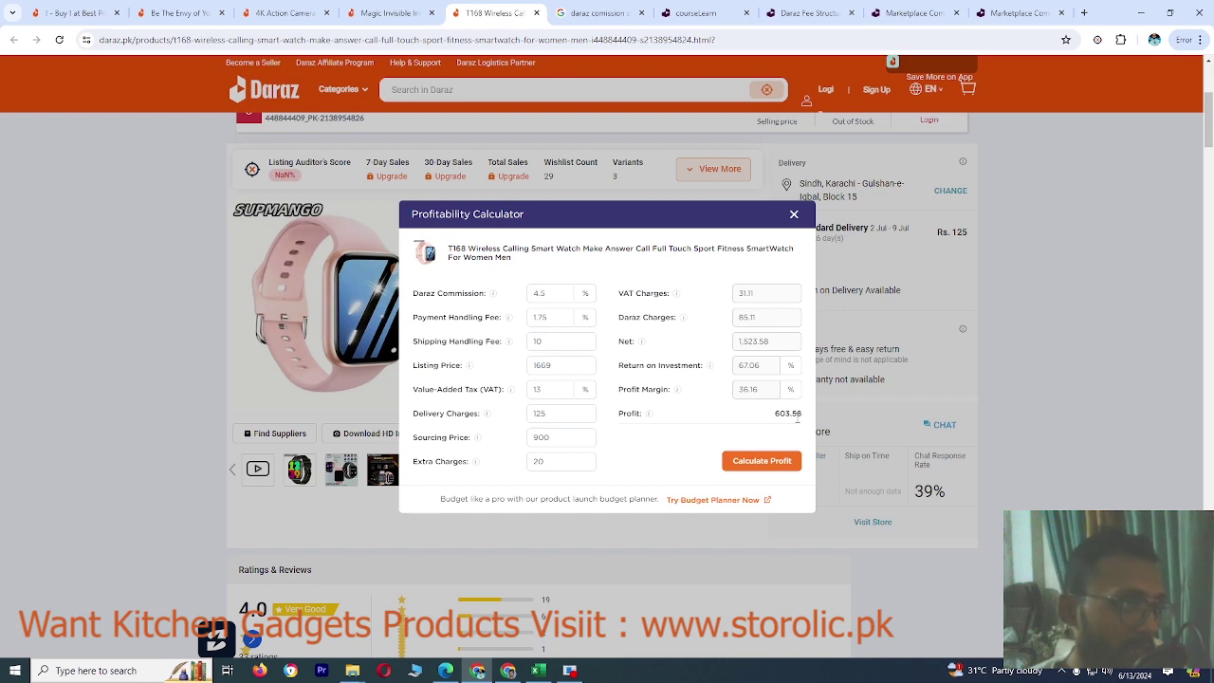
pyautogui.click(794, 216)
# Step: Open the Sellerdash sign-in page, then return to the Magic Invisible Ink Pen listing
pyautogui.click(245, 639)
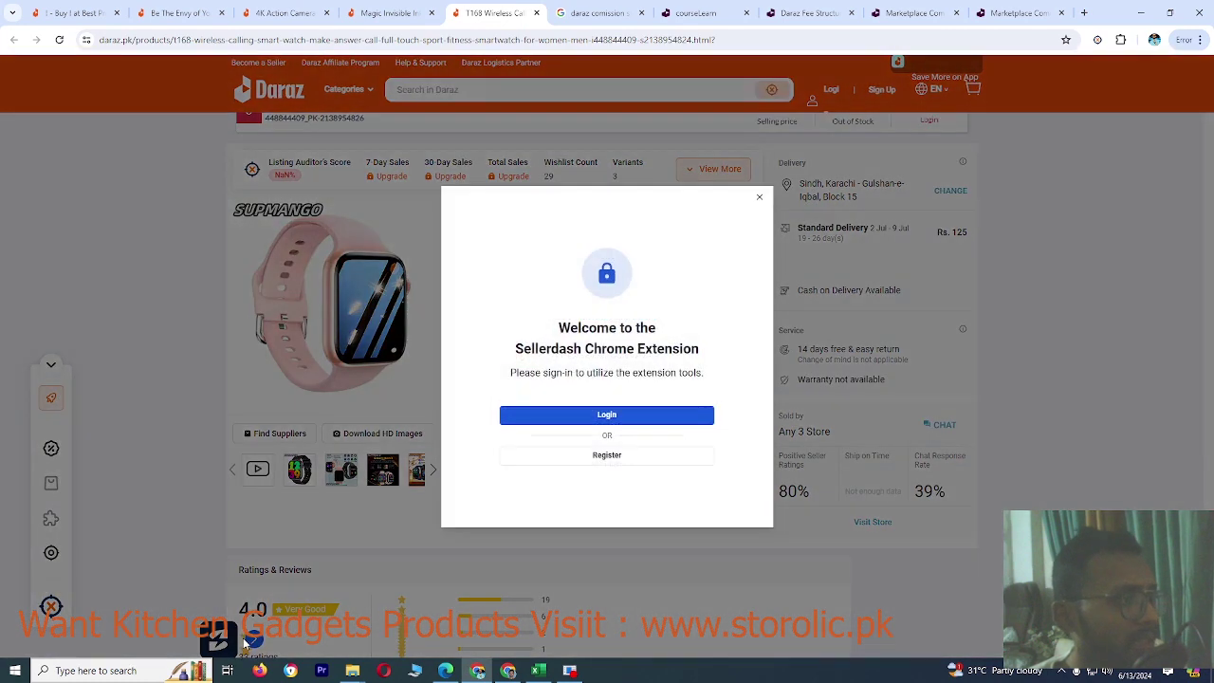
pyautogui.click(644, 417)
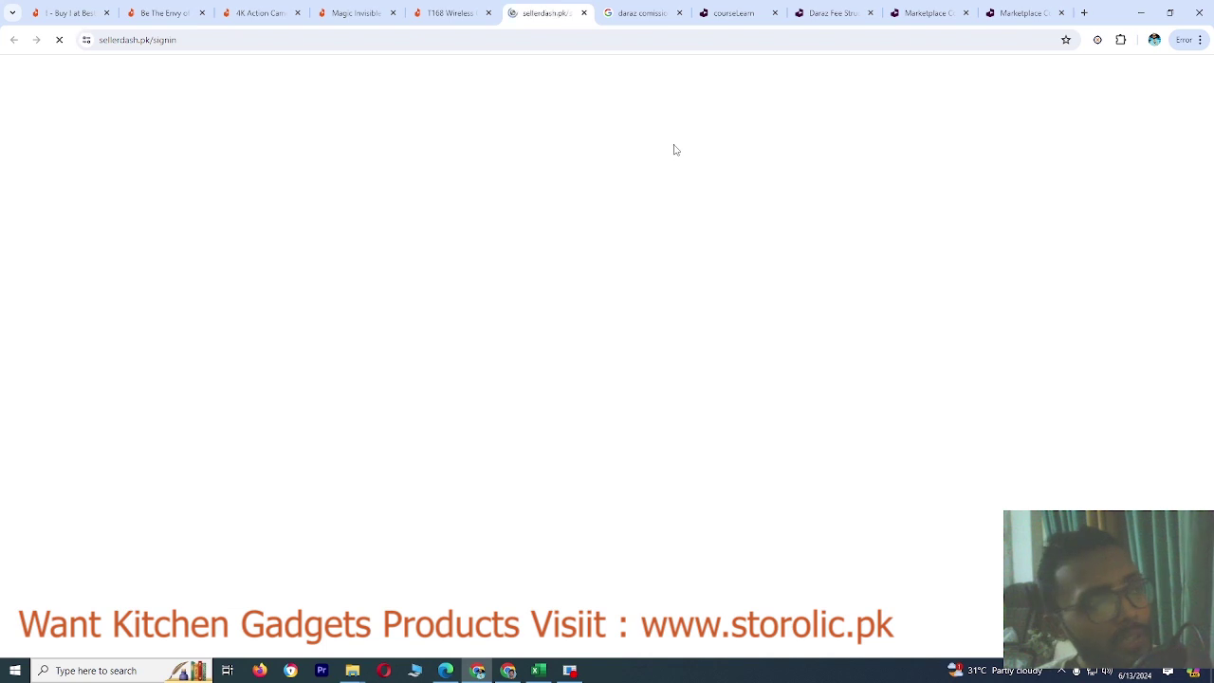
pyautogui.click(358, 14)
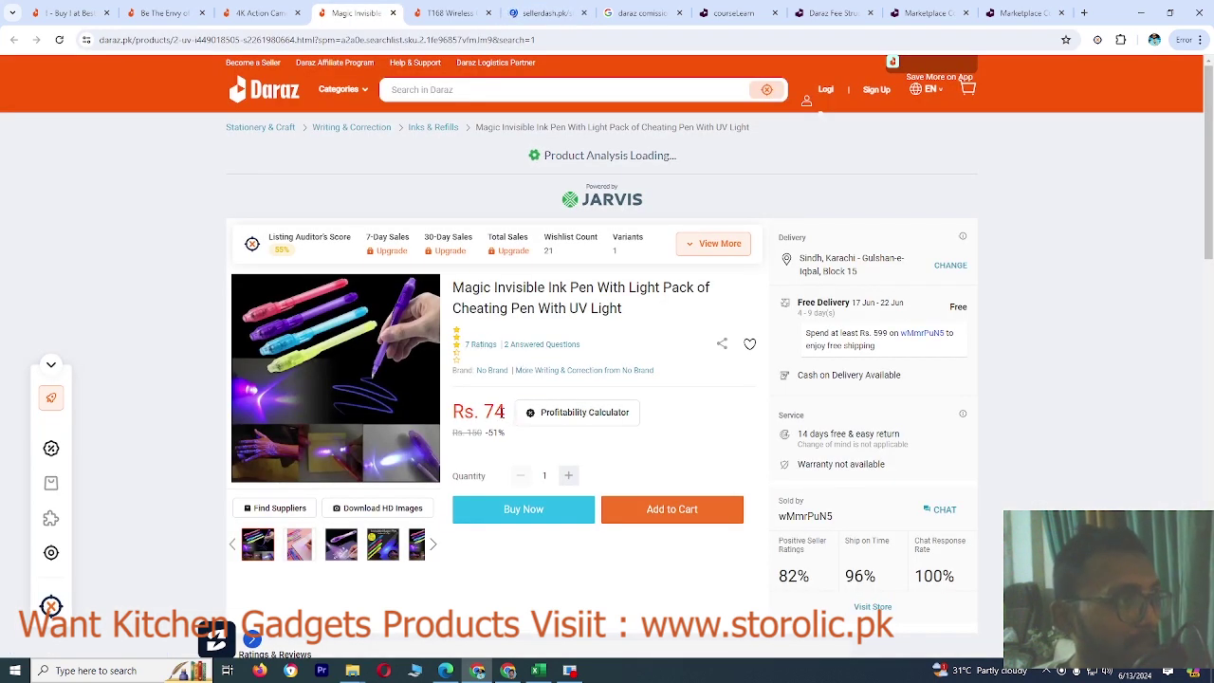
# Step: Recompute the ink pen's profit at a 20 sourcing price, getting 22.43 profit and 30.31% margin
pyautogui.click(588, 414)
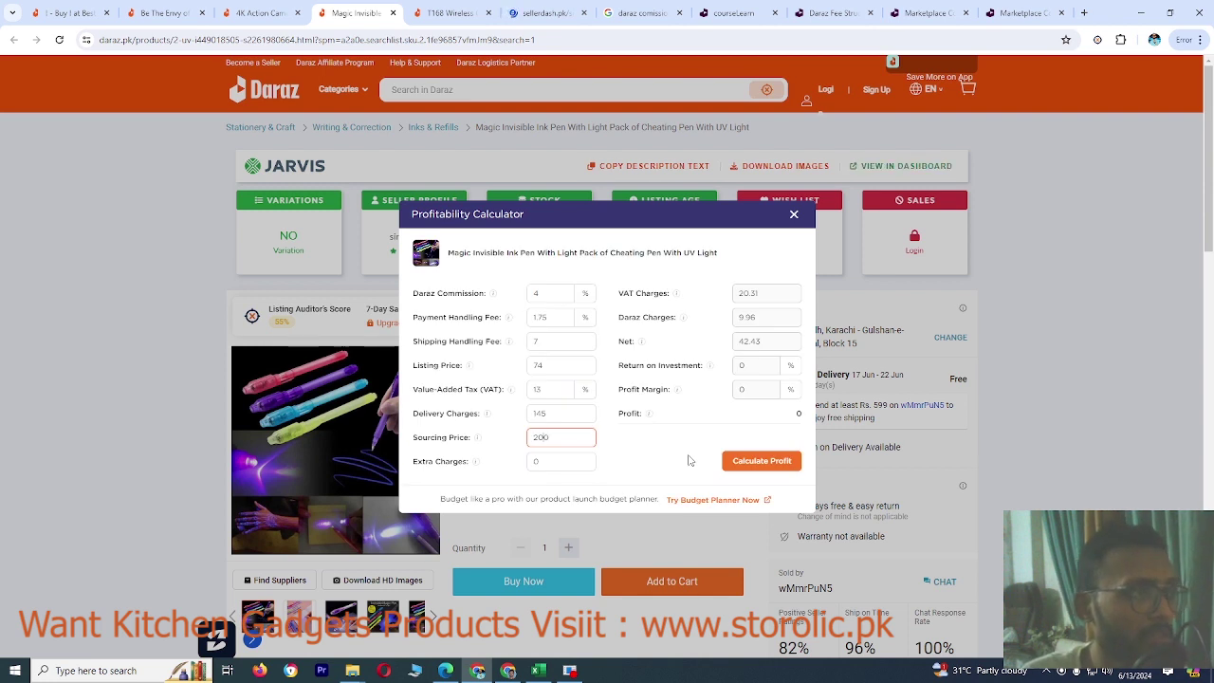
pyautogui.press('BackSpace')
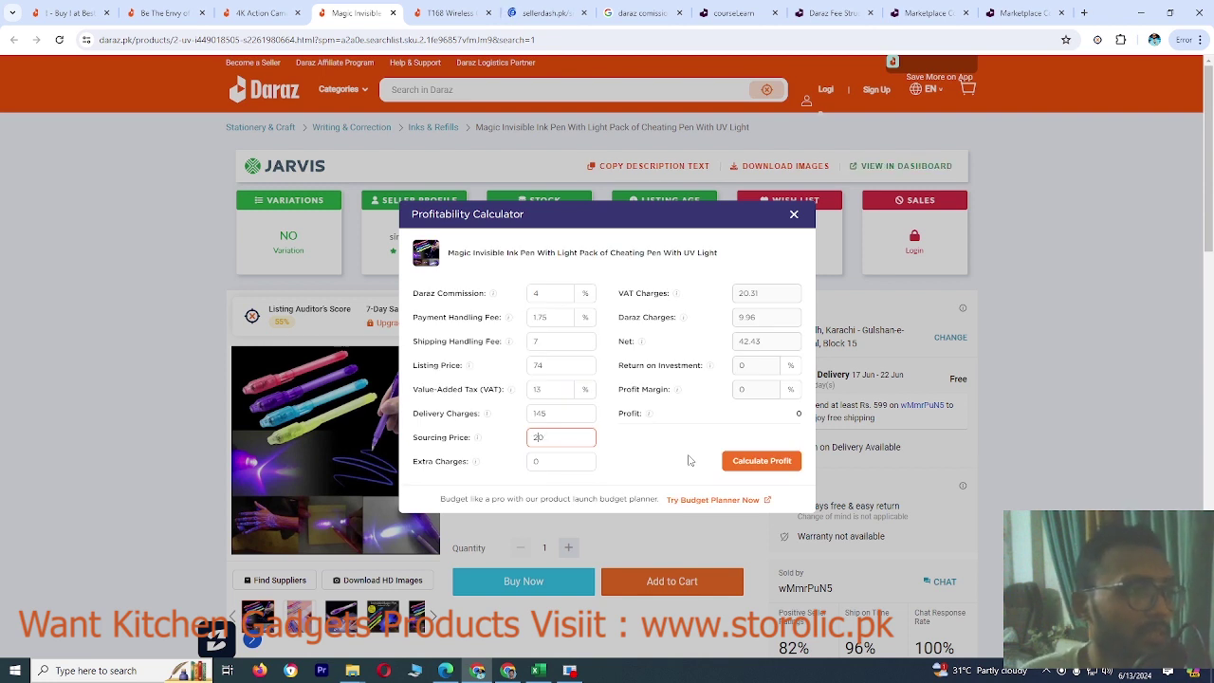
pyautogui.click(755, 461)
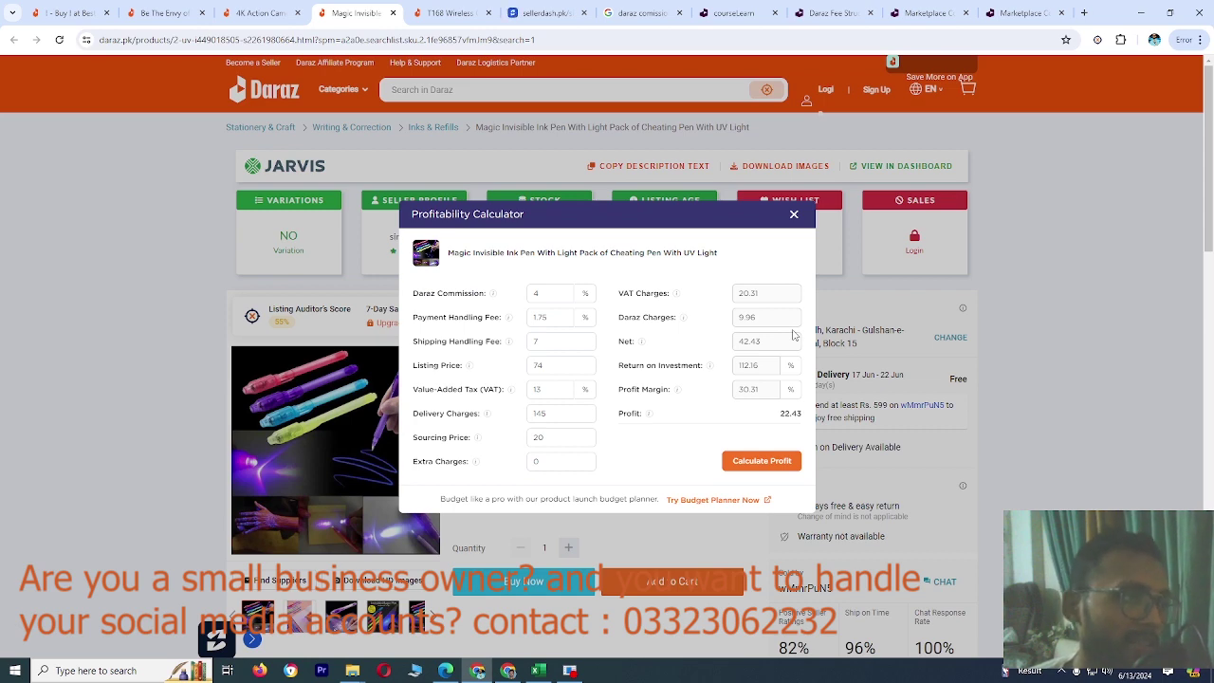
# Step: Attempt Sellerdash Google sign-in, then close the pen's calculator and the smartwatch page's Market panel
pyautogui.click(549, 12)
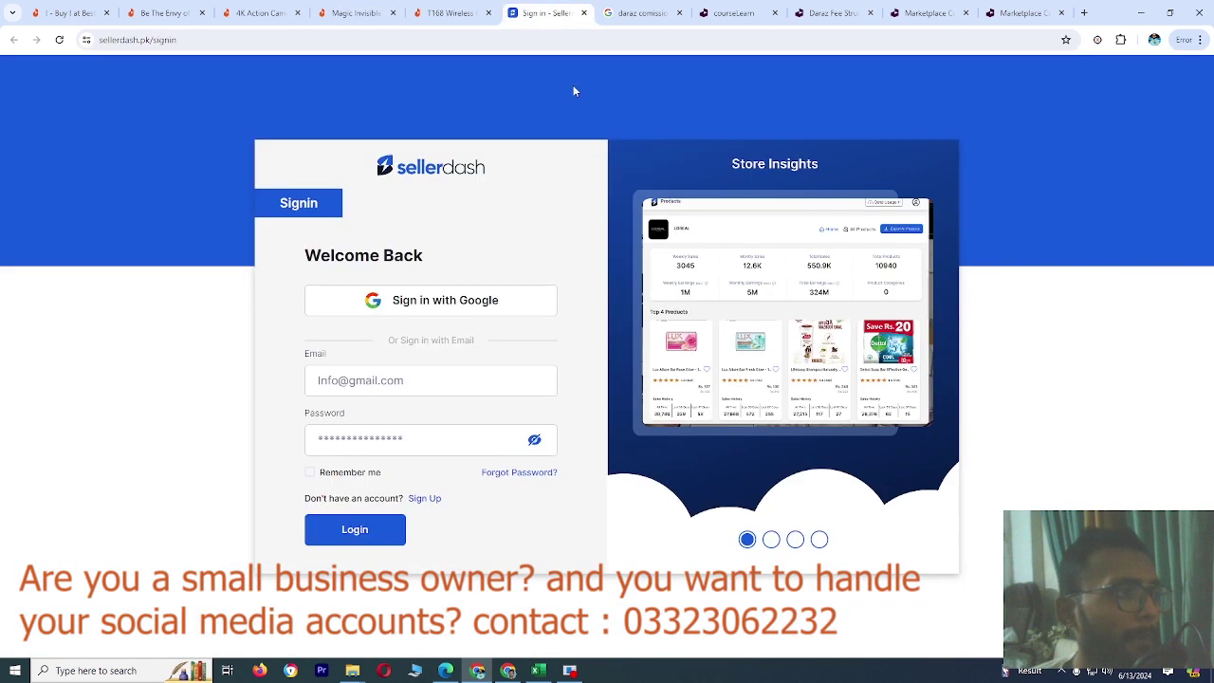
pyautogui.click(423, 304)
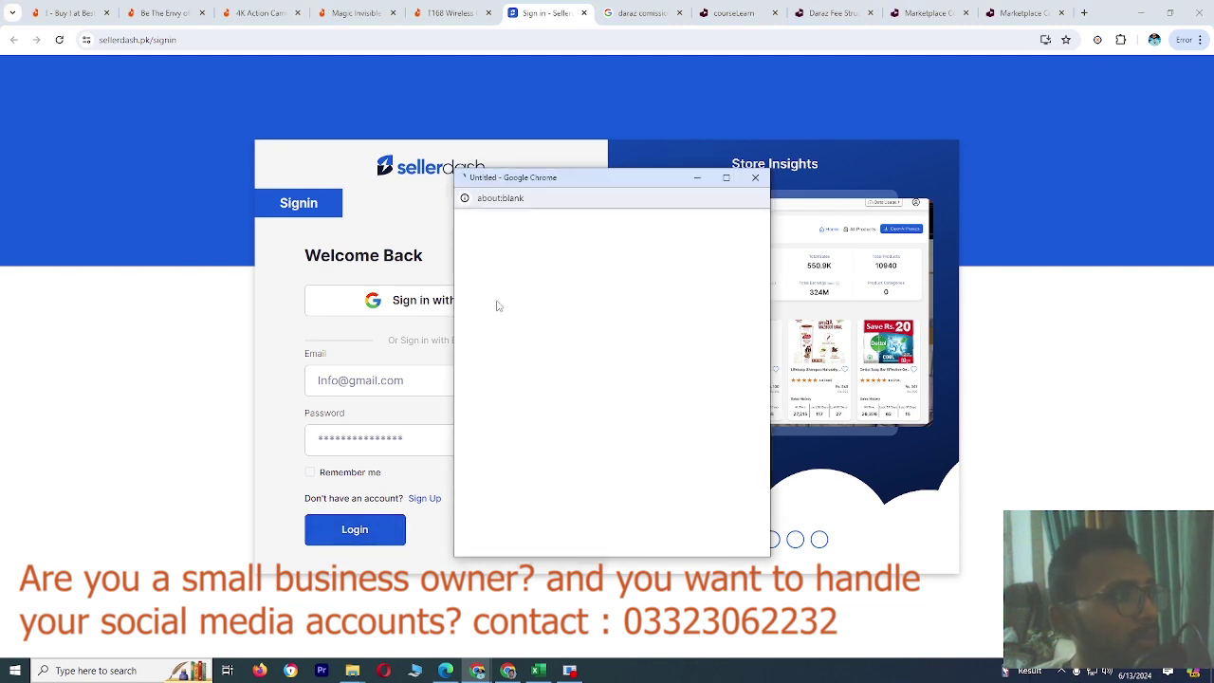
pyautogui.click(446, 12)
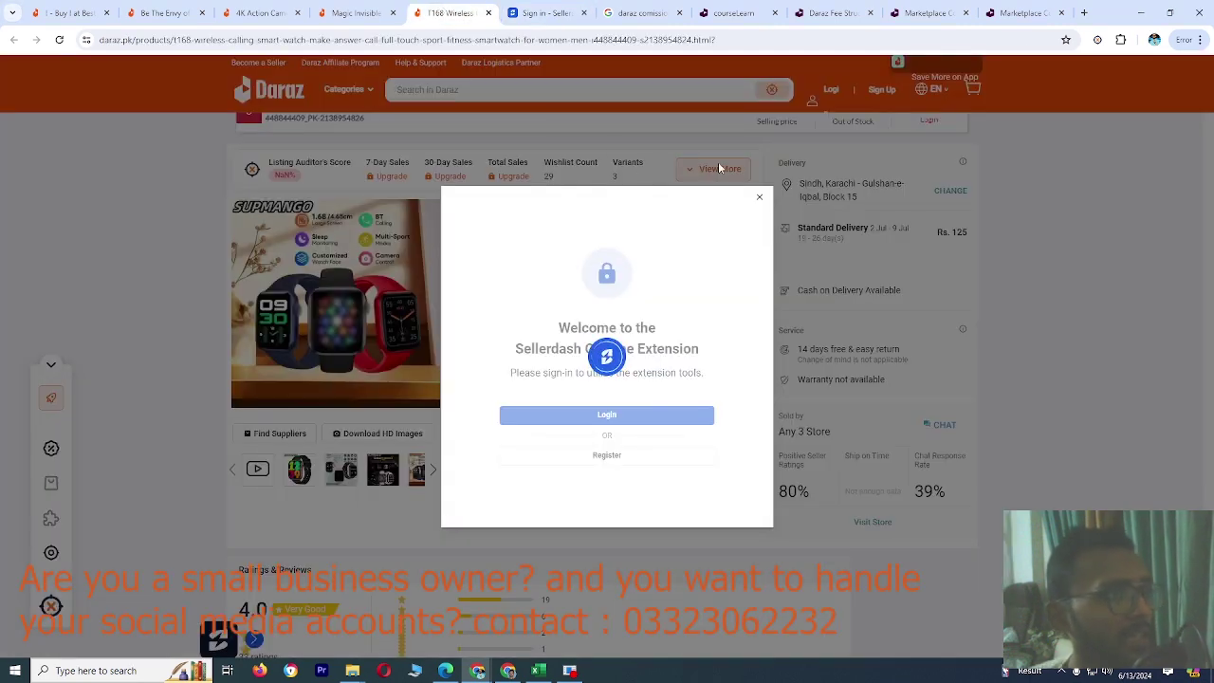
pyautogui.click(379, 9)
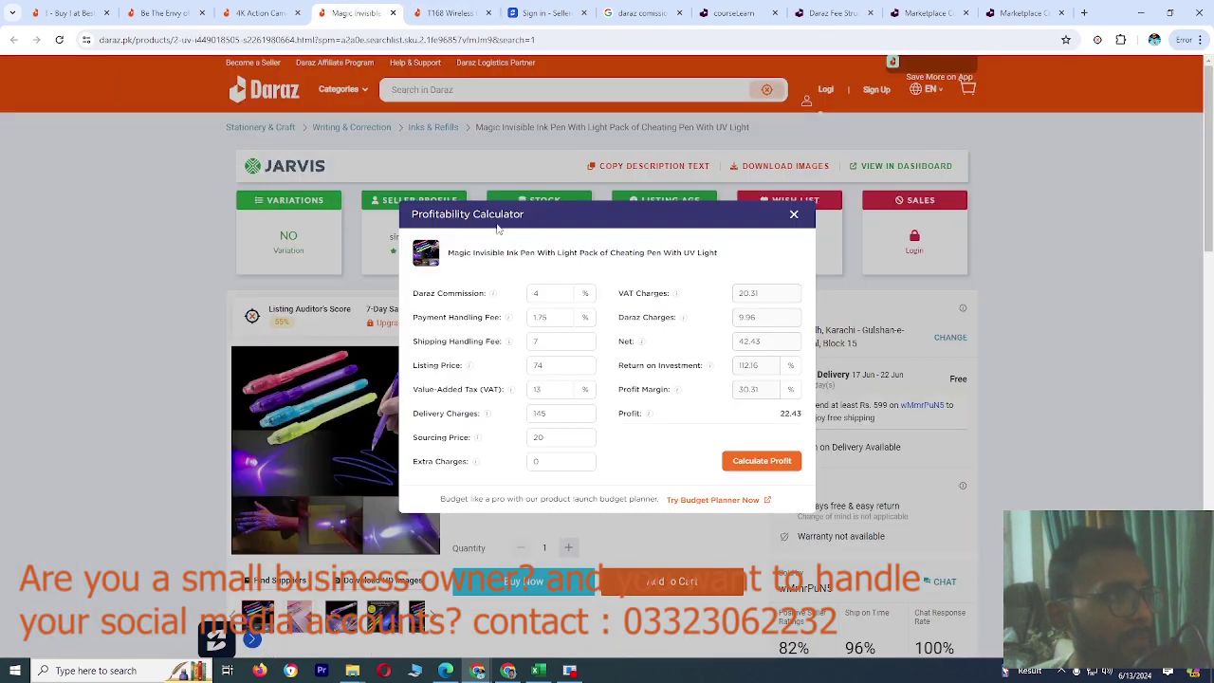
pyautogui.click(794, 214)
pyautogui.hotkey('ctrl', 'Tab')
pyautogui.click(993, 80)
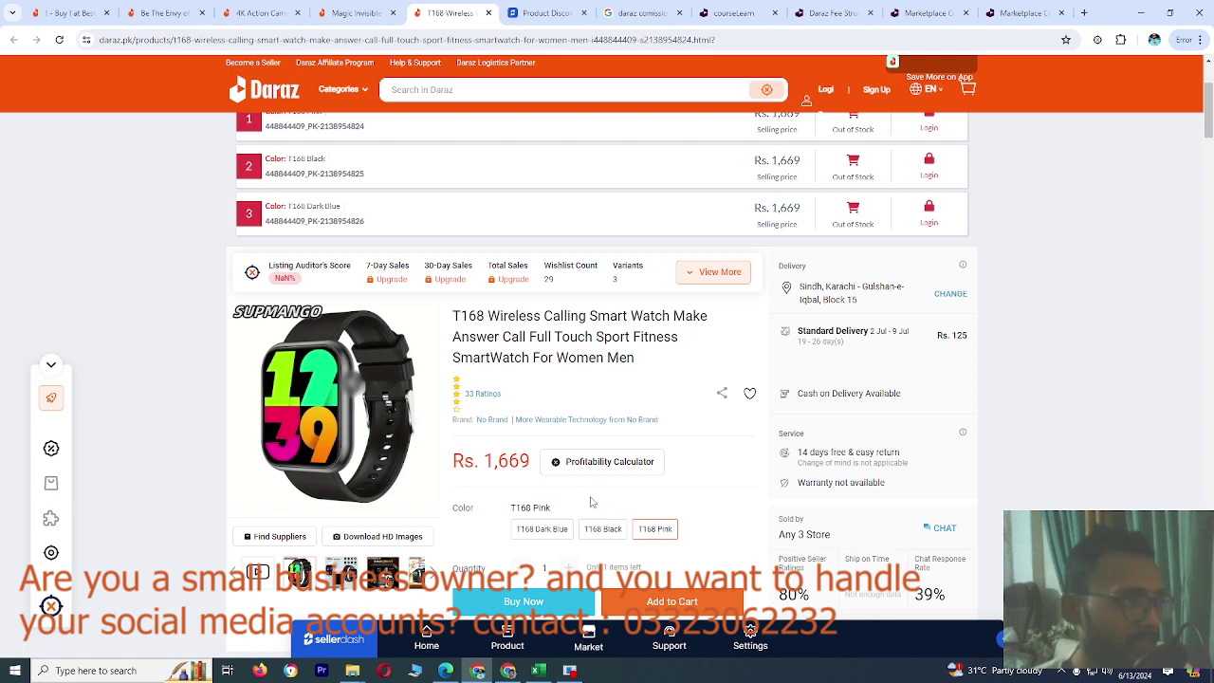
# Step: Cycle through the product tabs, ending on the Rs. 4,399 4K Action Camera listing
pyautogui.click(363, 9)
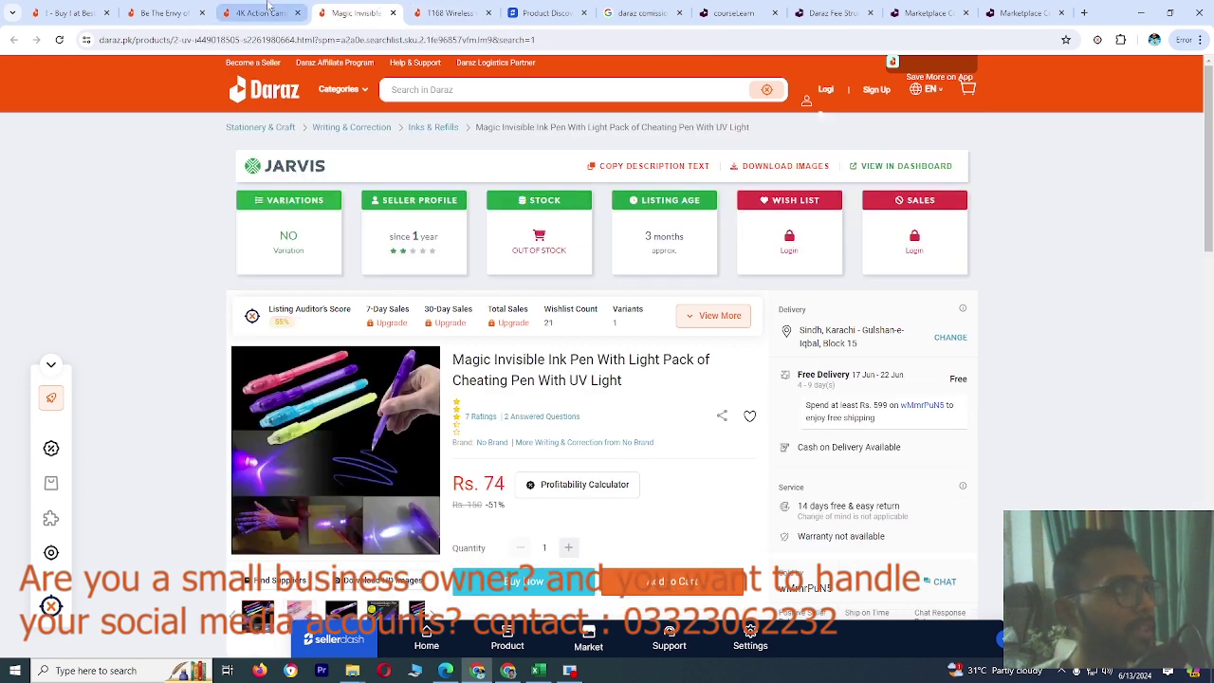
pyautogui.click(270, 9)
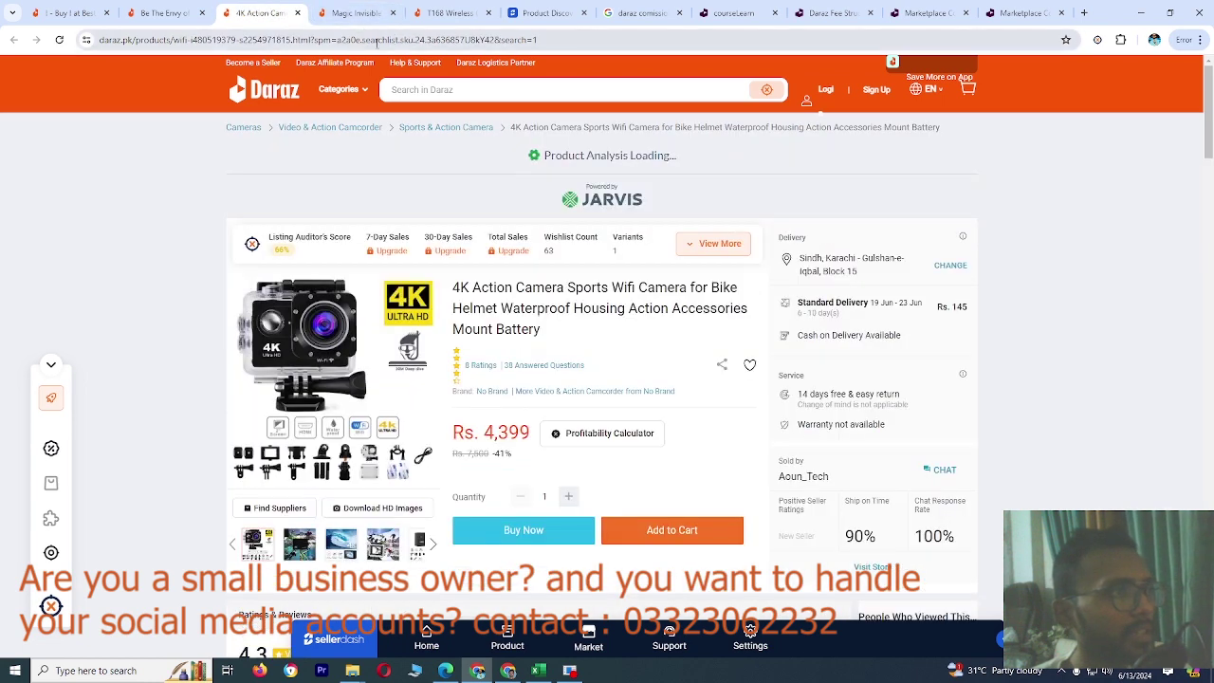
pyautogui.click(353, 12)
pyautogui.click(439, 10)
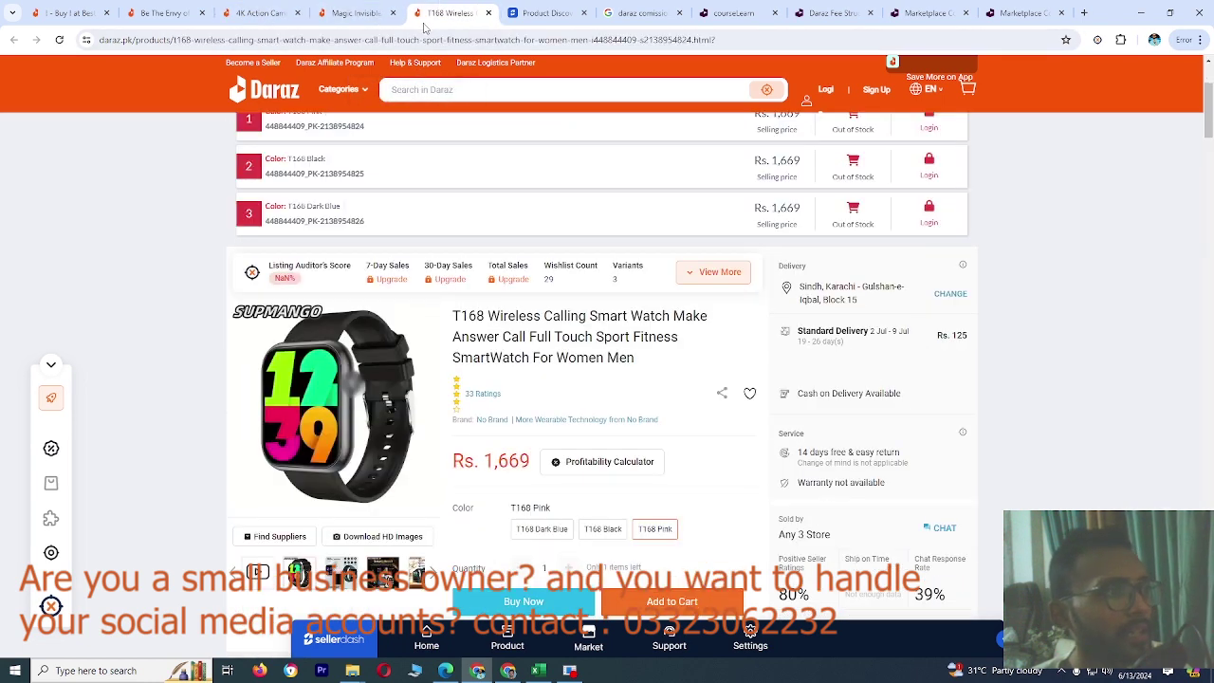
pyautogui.click(334, 6)
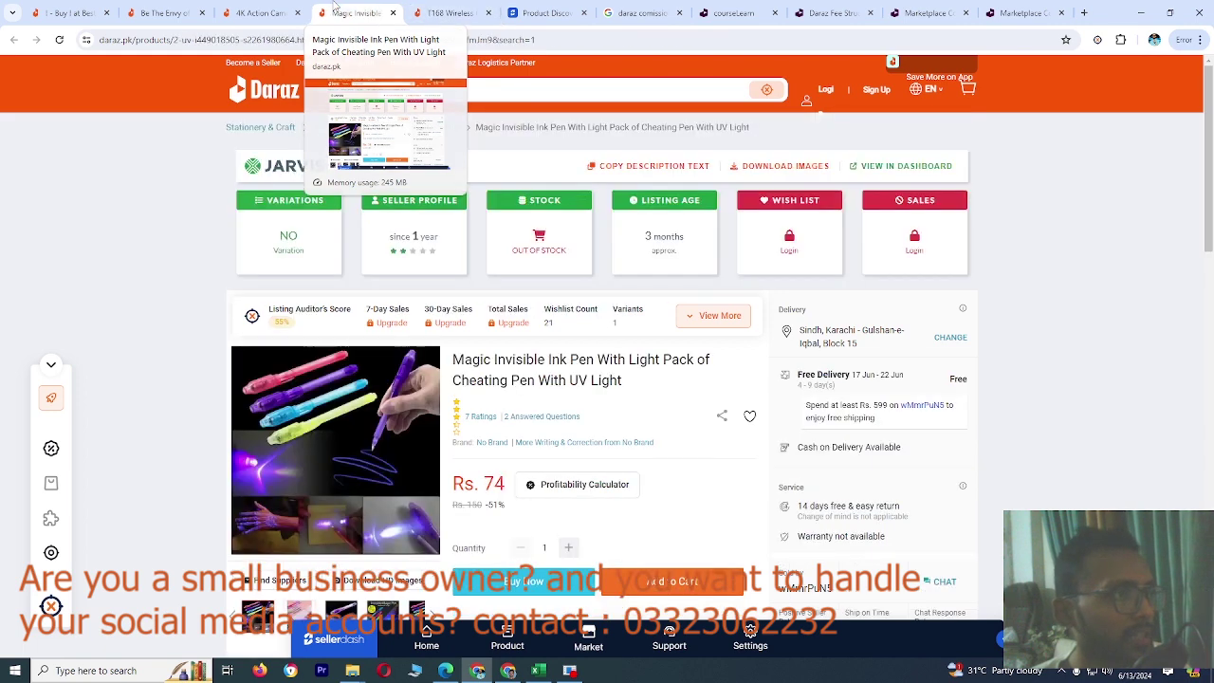
pyautogui.click(278, 5)
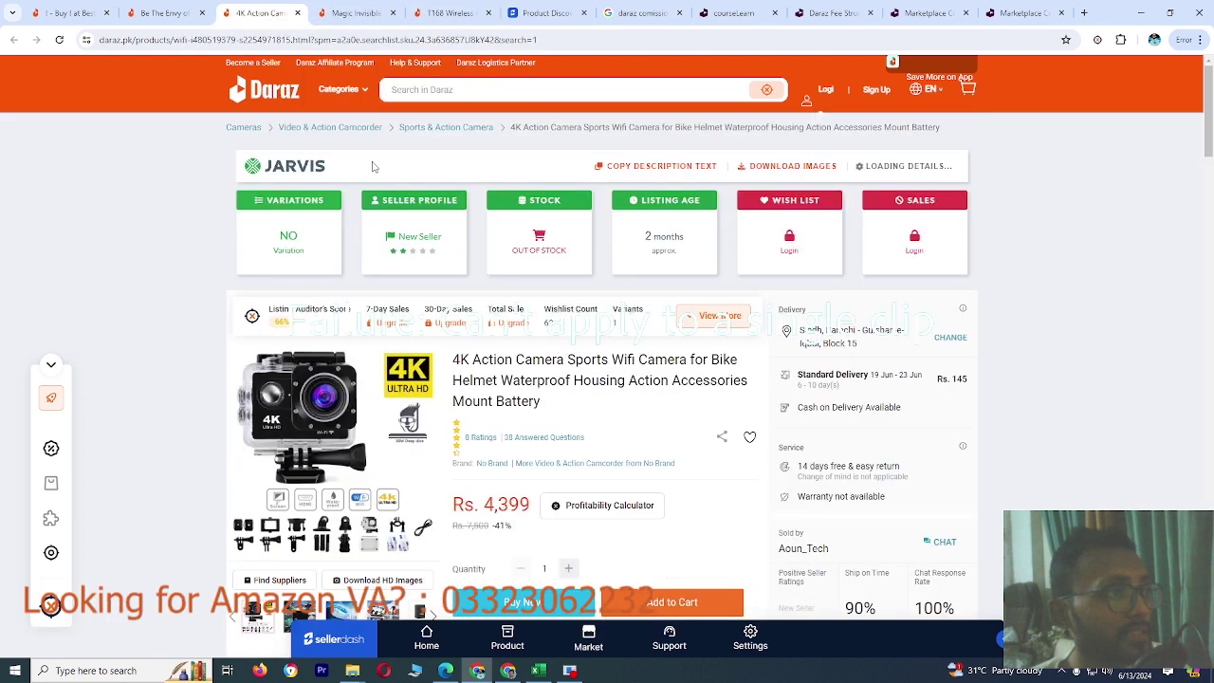
# Step: Change the action camera's Daraz Commission from 5.4 to 8% in the calculator, then close it
pyautogui.scroll(-1, 654, 424)
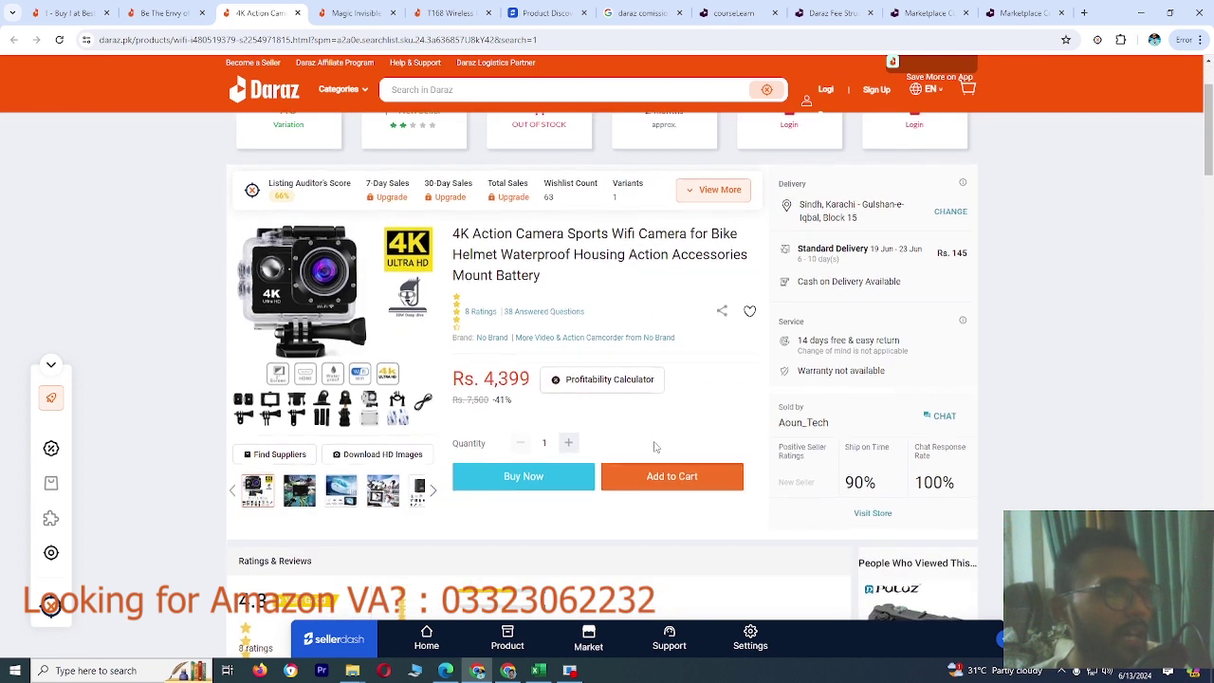
pyautogui.click(606, 382)
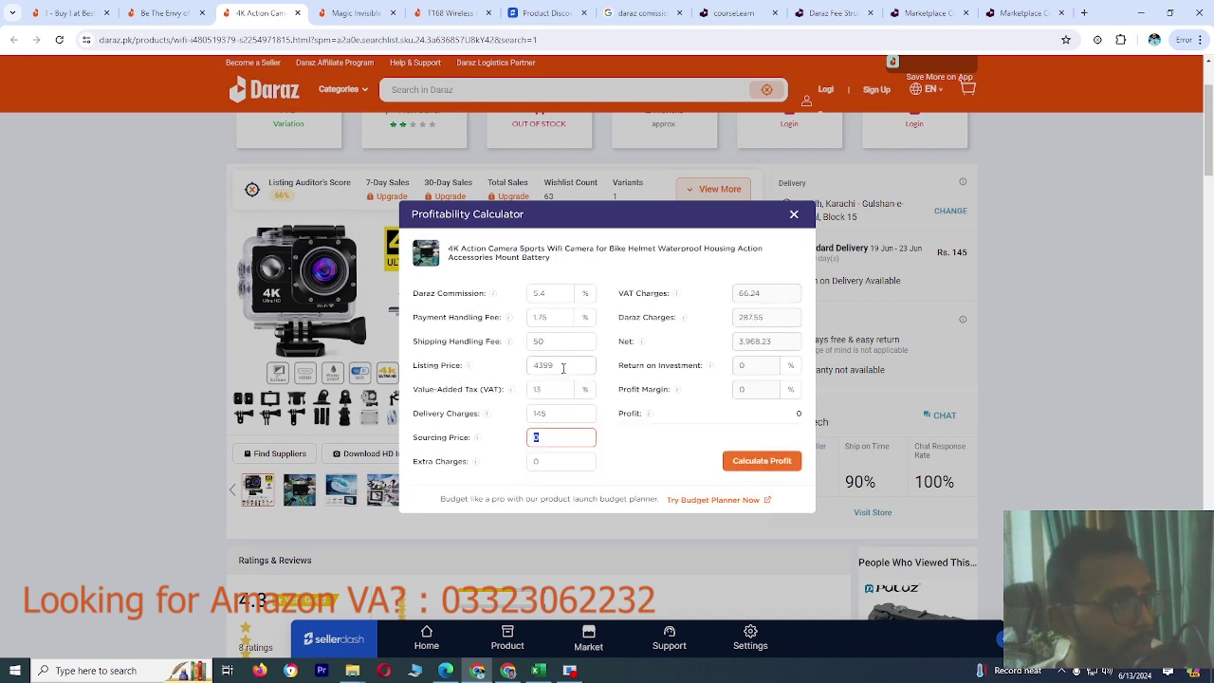
pyautogui.click(555, 297)
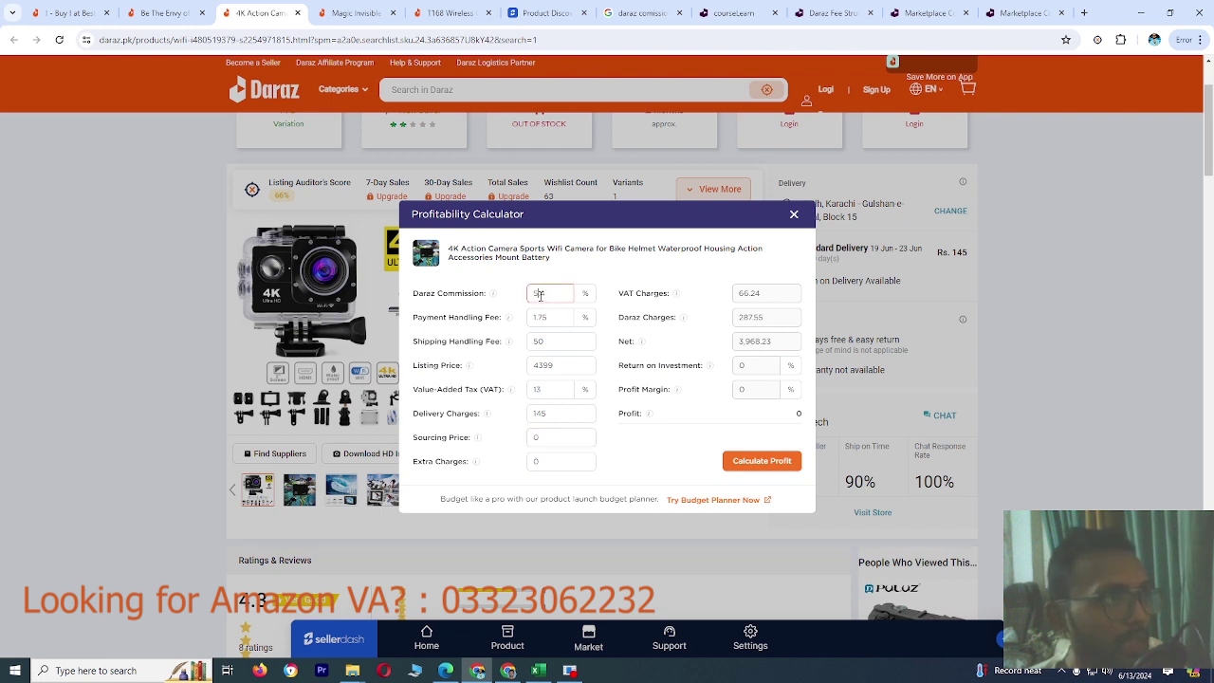
pyautogui.press('BackSpace')
pyautogui.write('0.4')
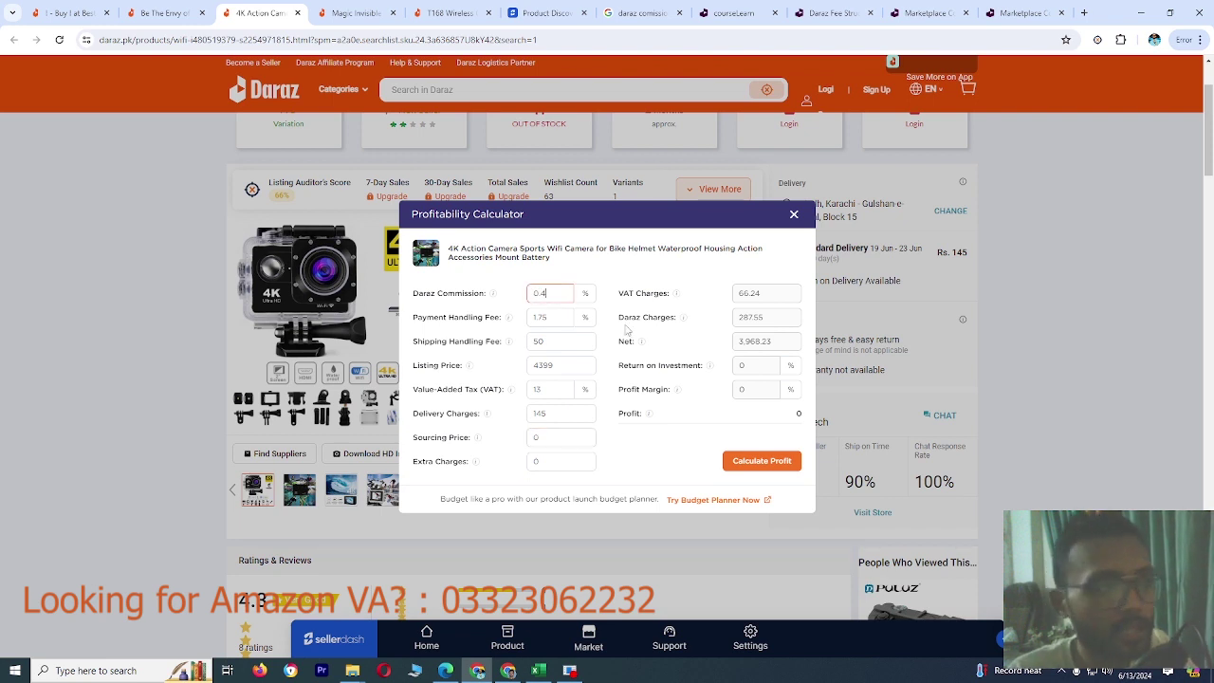
pyautogui.write('8')
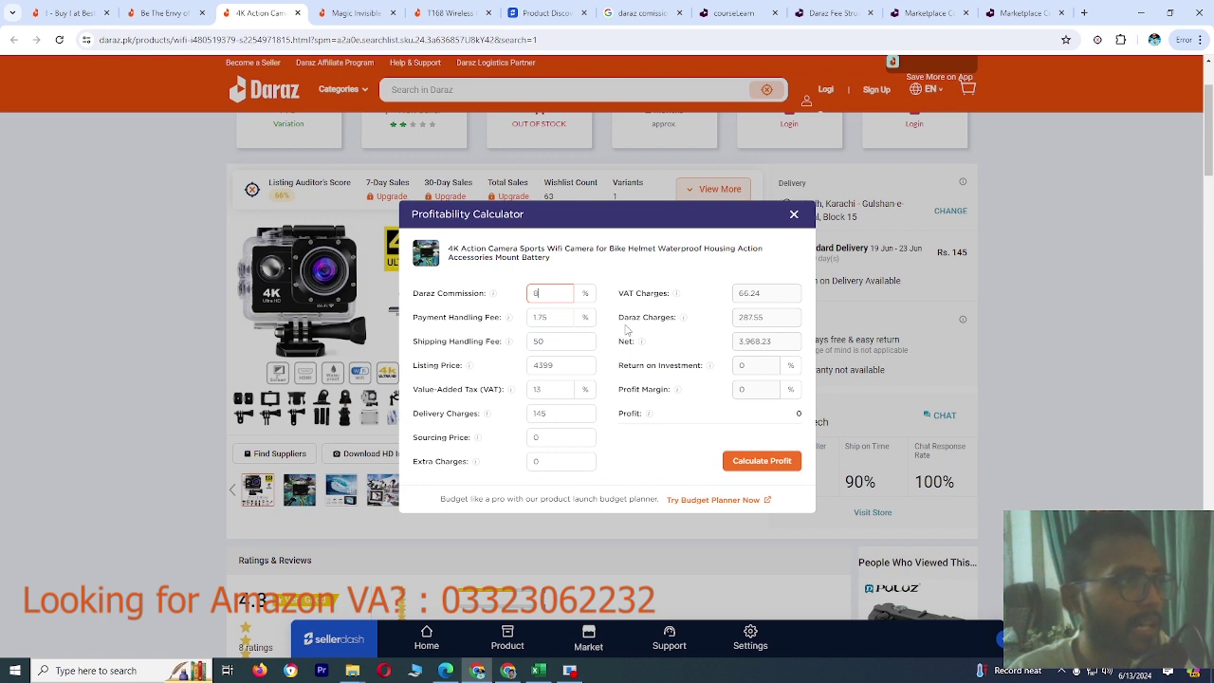
pyautogui.click(628, 270)
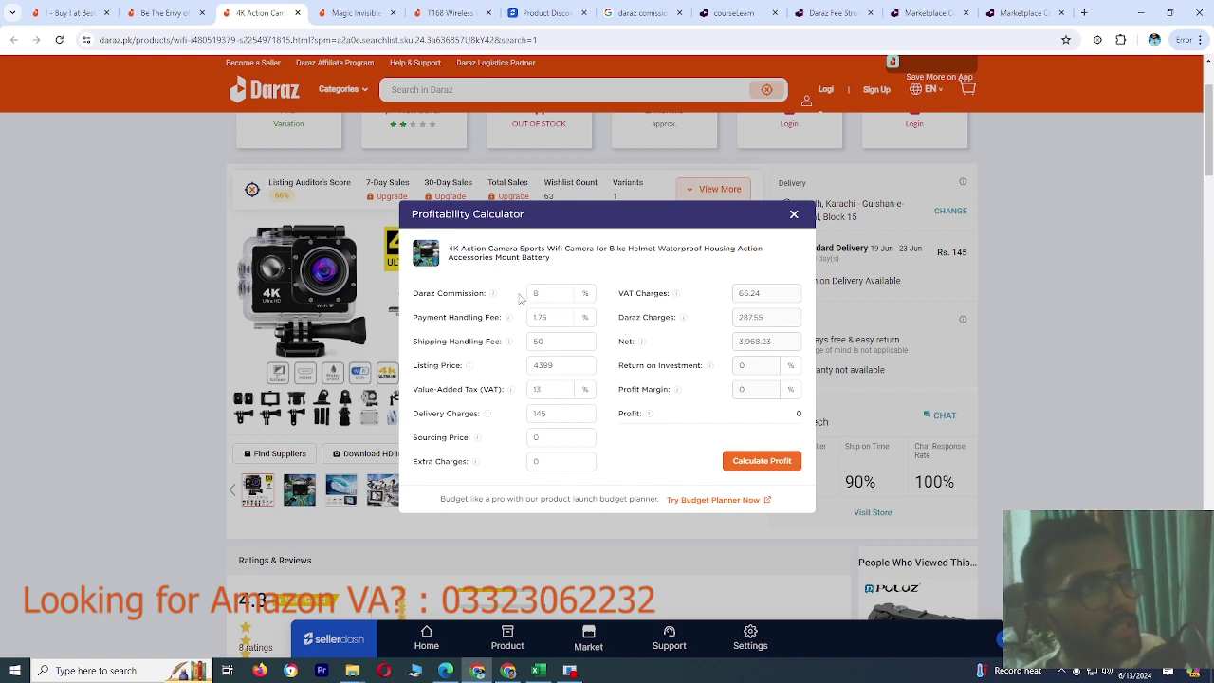
pyautogui.click(795, 215)
# Step: Search the Daraz University commission table for 'Sports & Action Camera', finding its 5.40% rate
pyautogui.scroll(2, 496, 284)
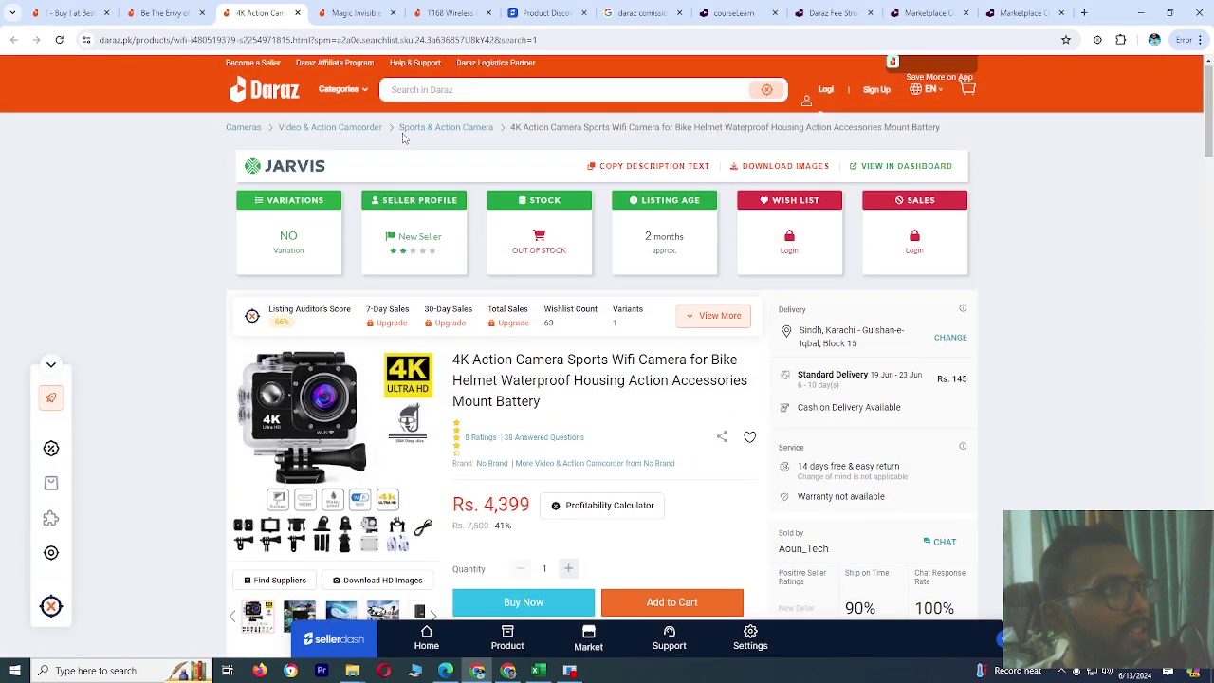
pyautogui.moveTo(398, 127); pyautogui.dragTo(495, 132)
pyautogui.hotkey('ctrl', 'c')
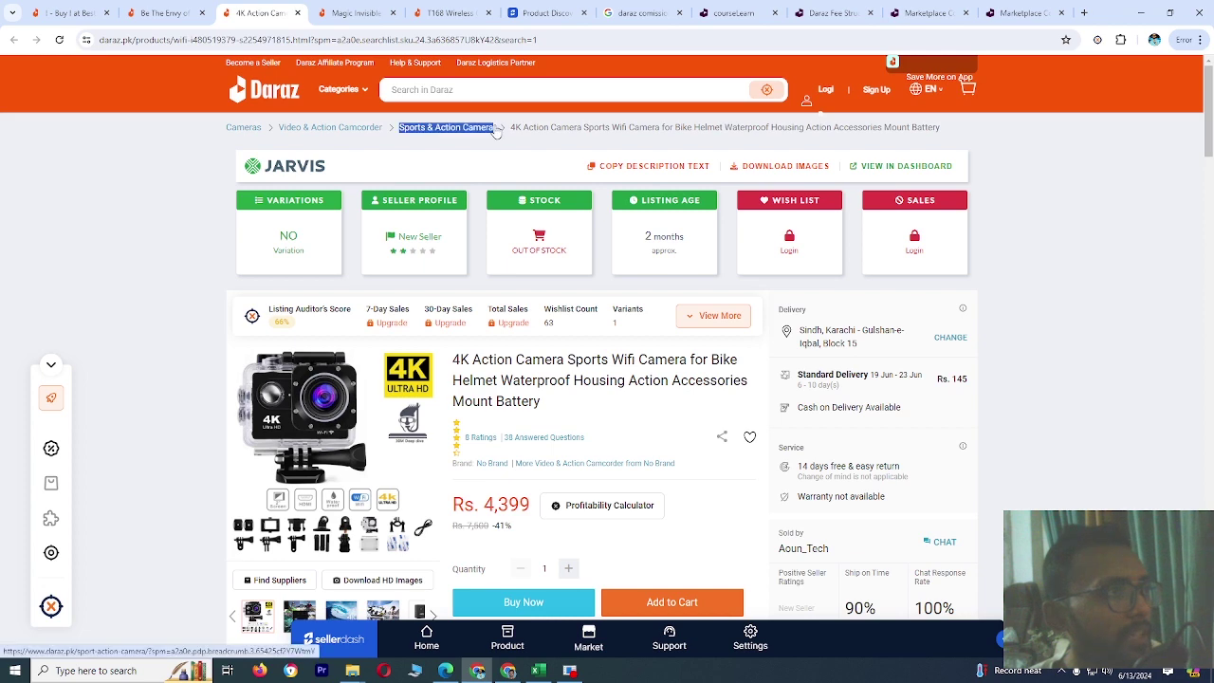
pyautogui.click(712, 13)
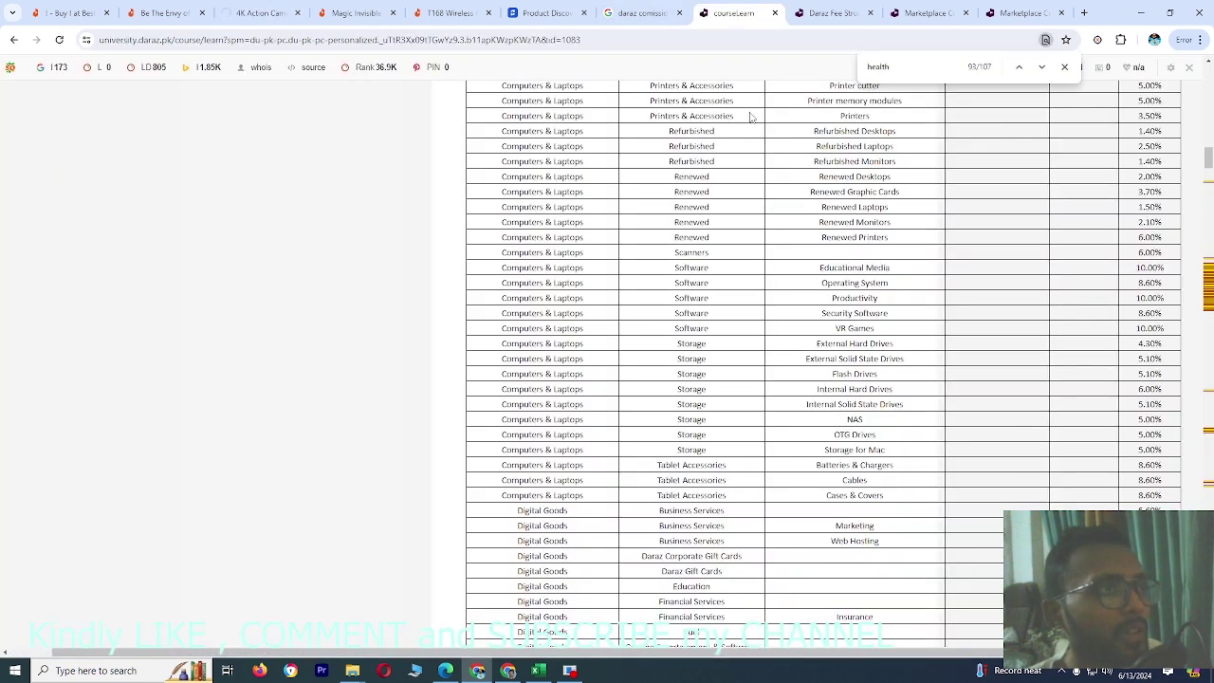
pyautogui.hotkey('ctrl', 'f')
pyautogui.hotkey('ctrl', 'v')
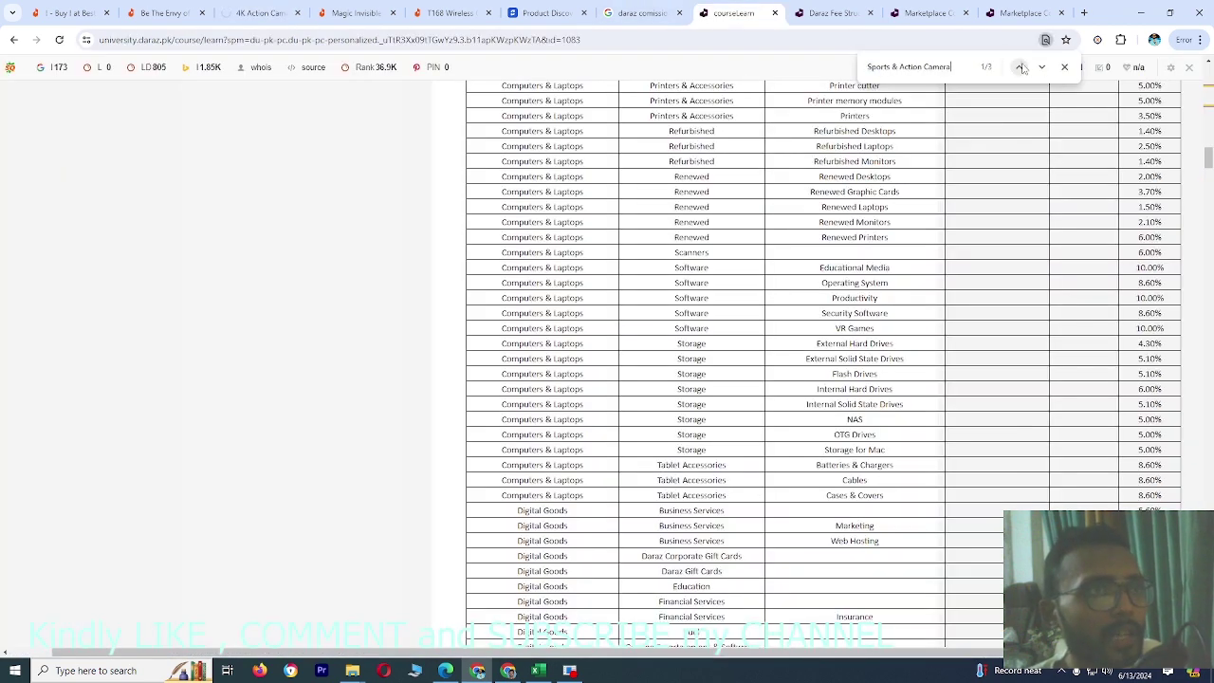
pyautogui.click(1021, 67)
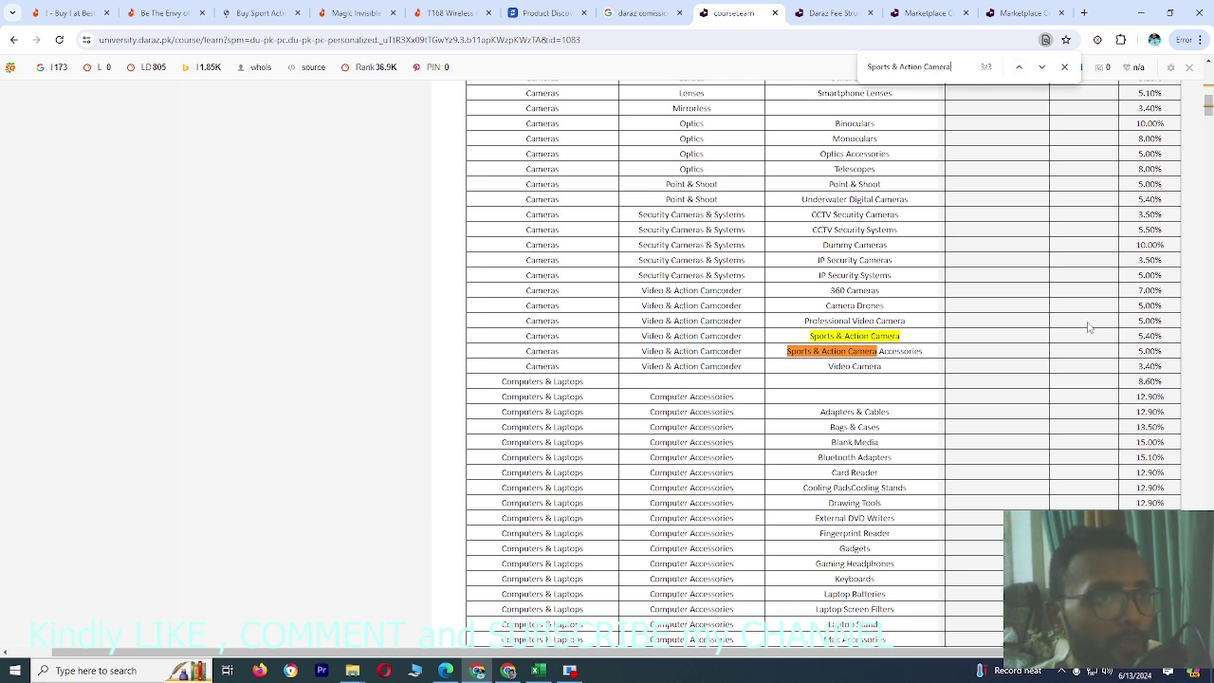
# Step: Review the action camera calculator's 4399 listing price, 5.4 commission and 145 delivery charges
pyautogui.click(355, 12)
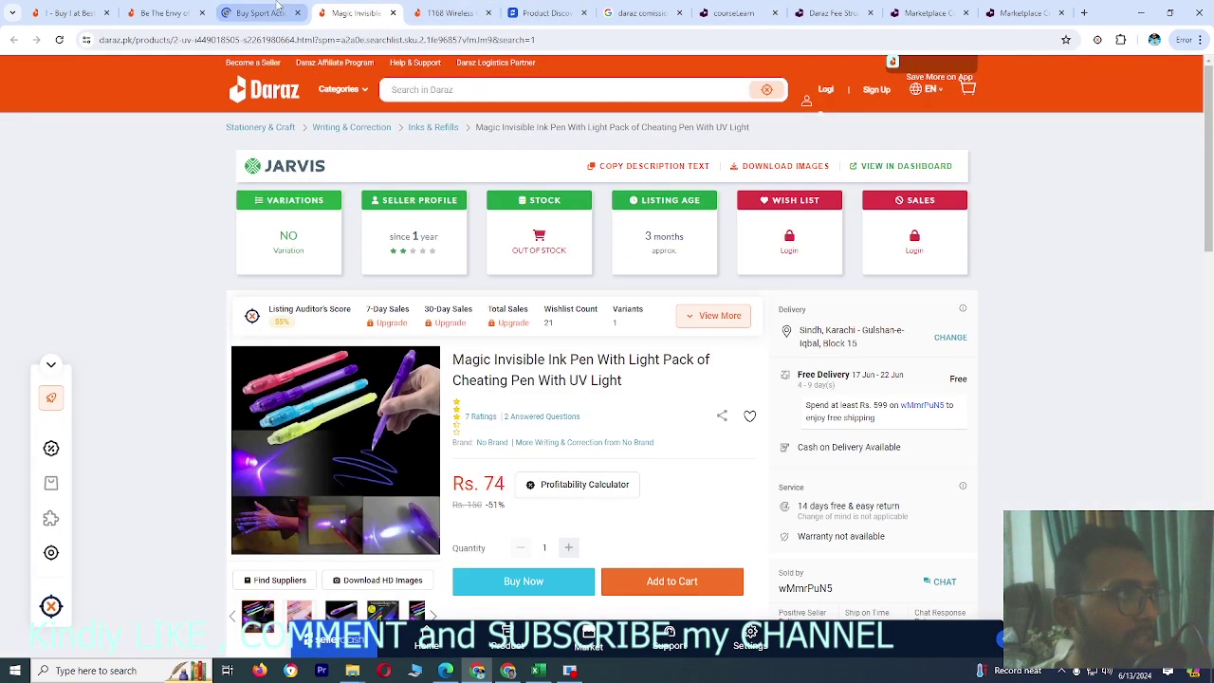
pyautogui.click(261, 13)
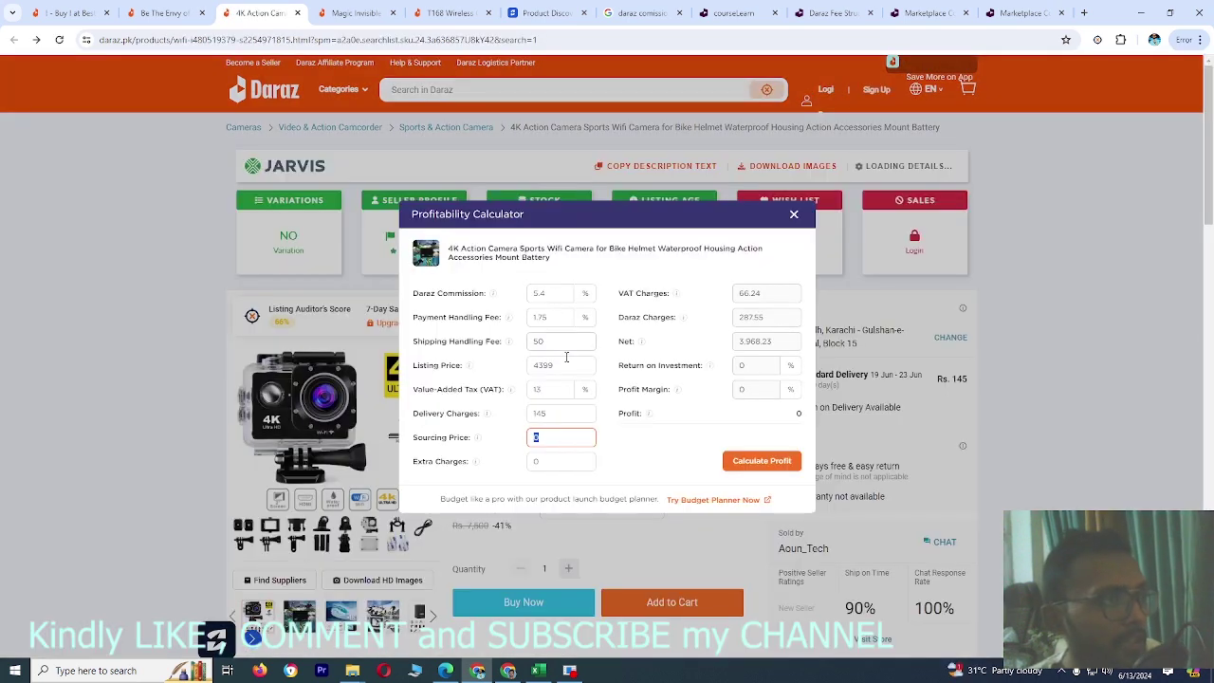
pyautogui.moveTo(554, 365); pyautogui.dragTo(533, 365)
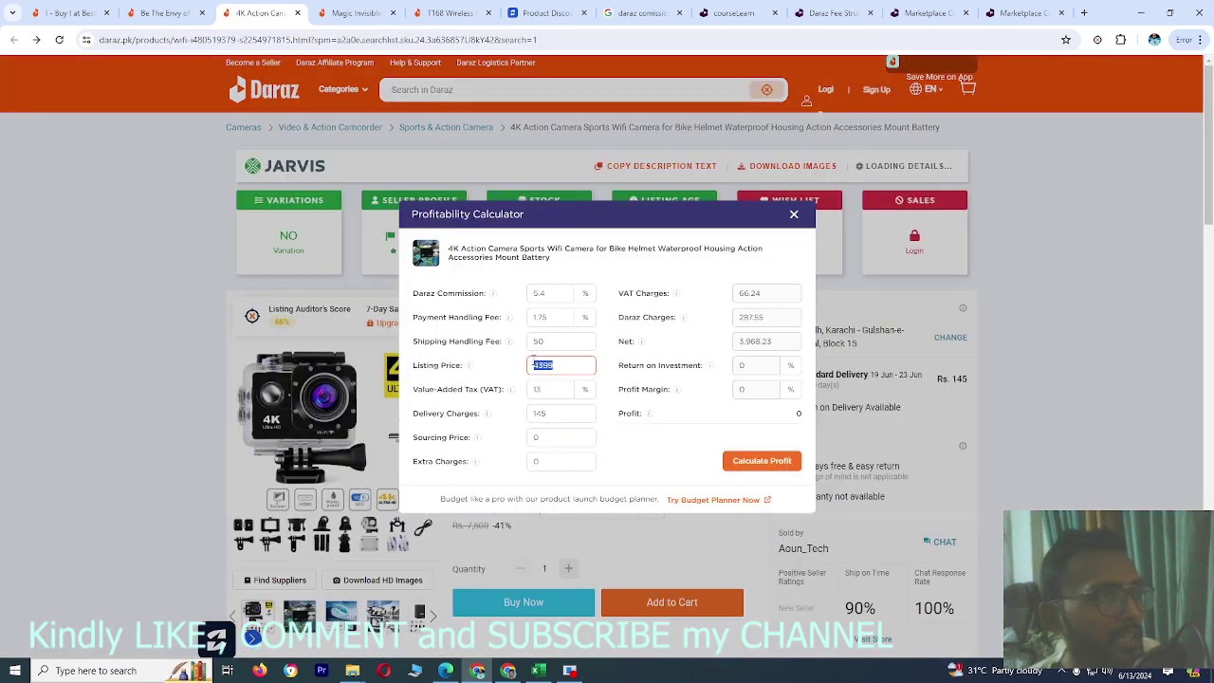
pyautogui.moveTo(550, 293); pyautogui.dragTo(533, 294)
pyautogui.doubleClick(533, 294)
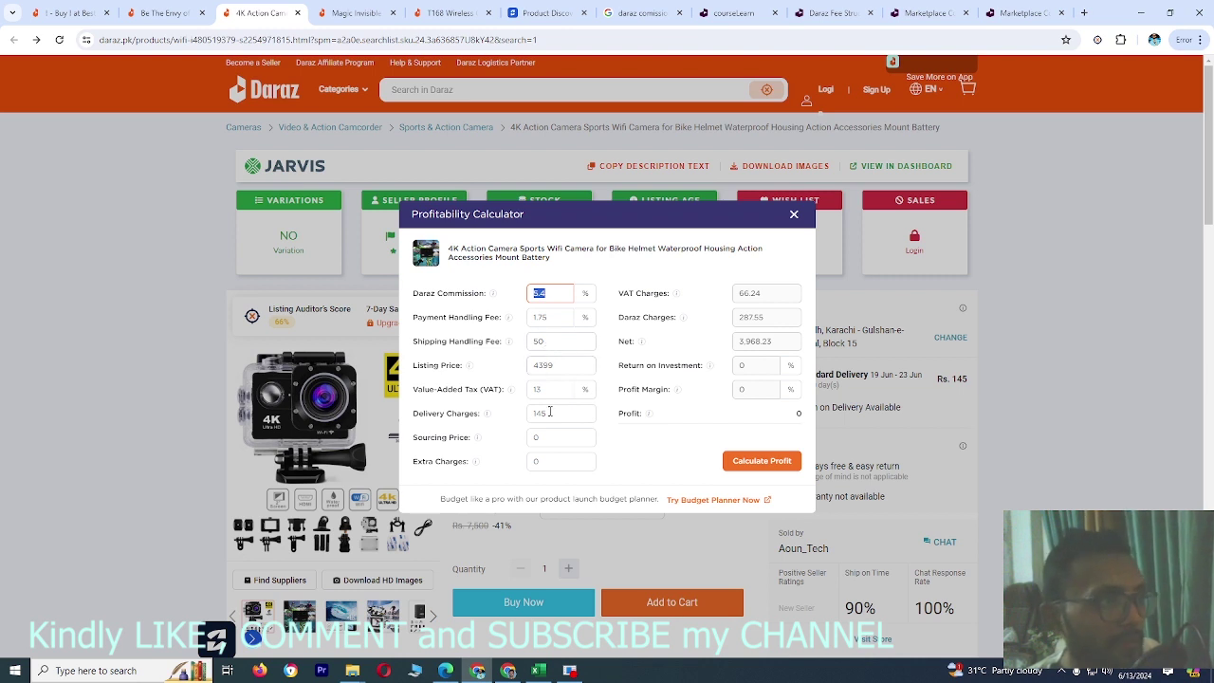
pyautogui.moveTo(549, 412); pyautogui.dragTo(533, 412)
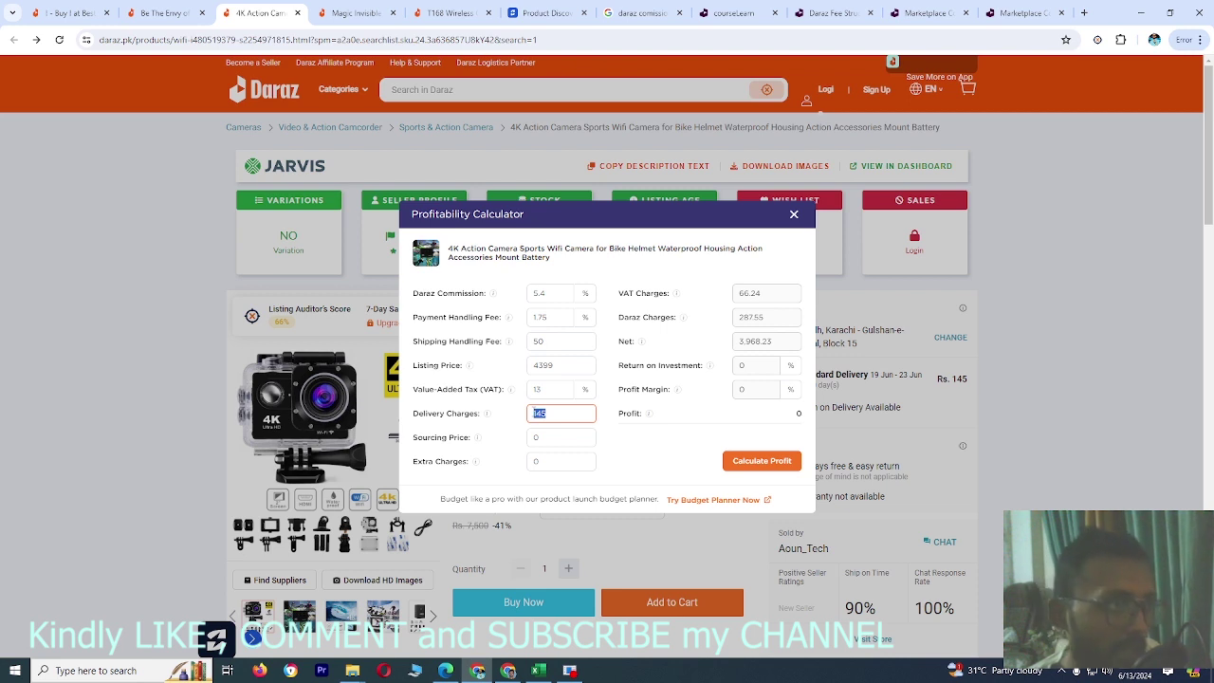
# Step: Fill in the sourcing price (2000) and 50 extra charges in the calculator
pyautogui.doubleClick(550, 438)
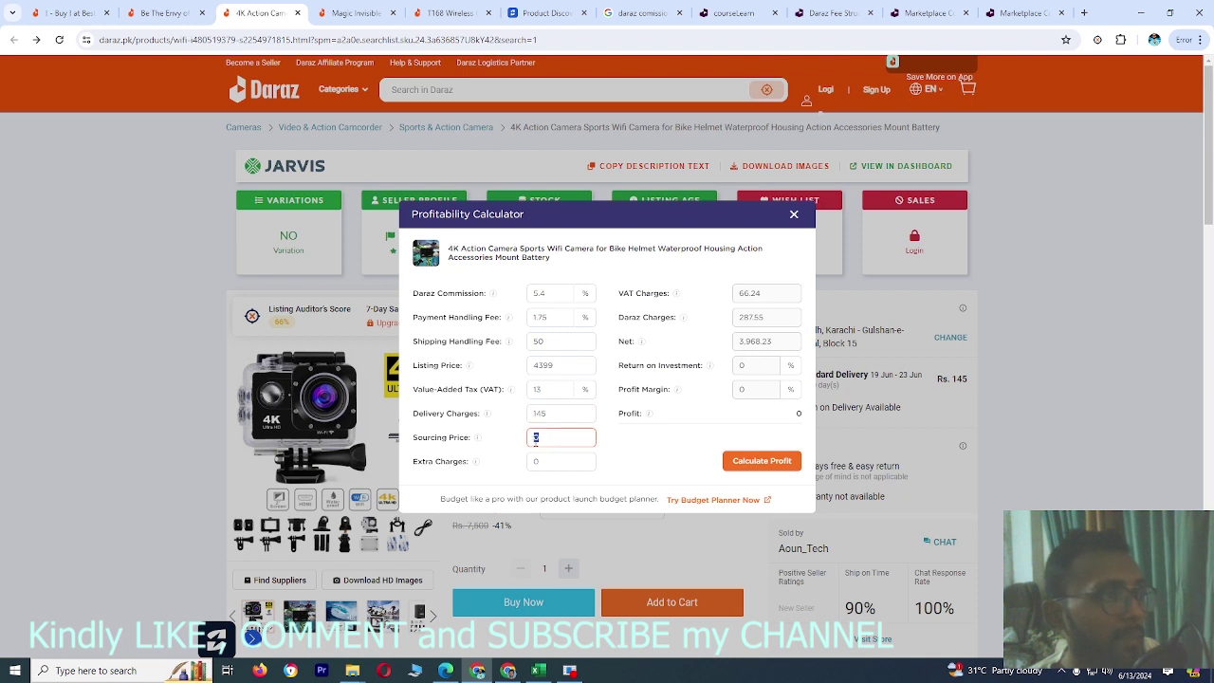
pyautogui.write('2')
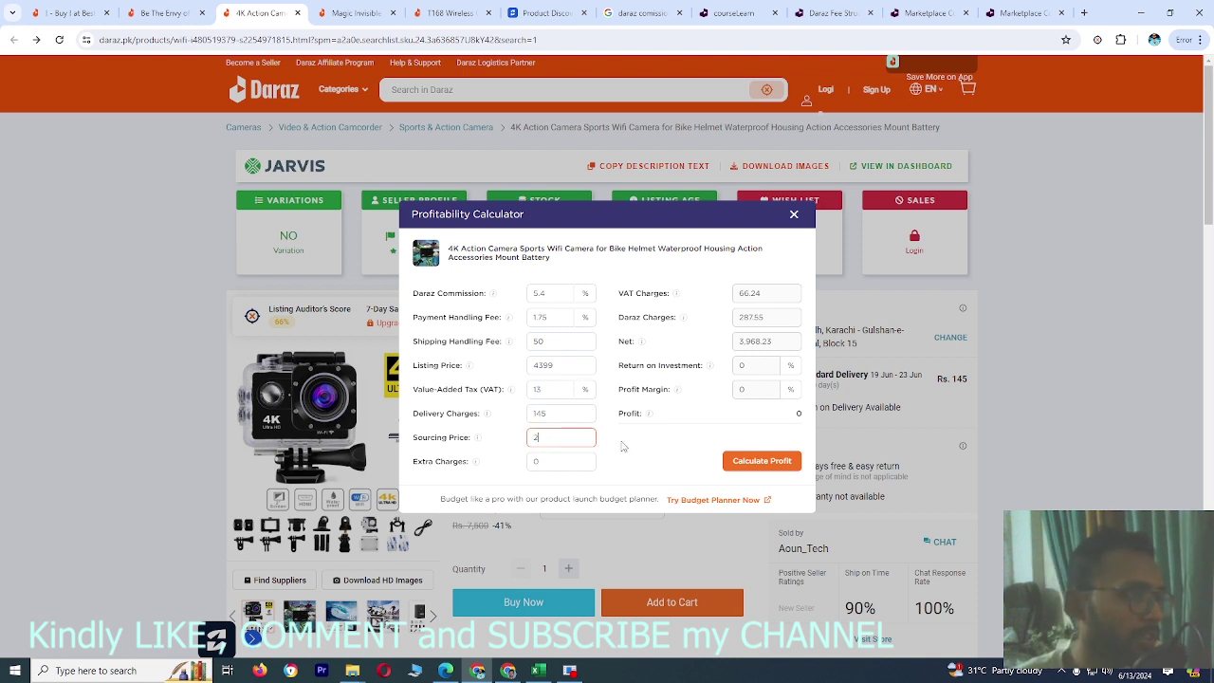
pyautogui.write('000')
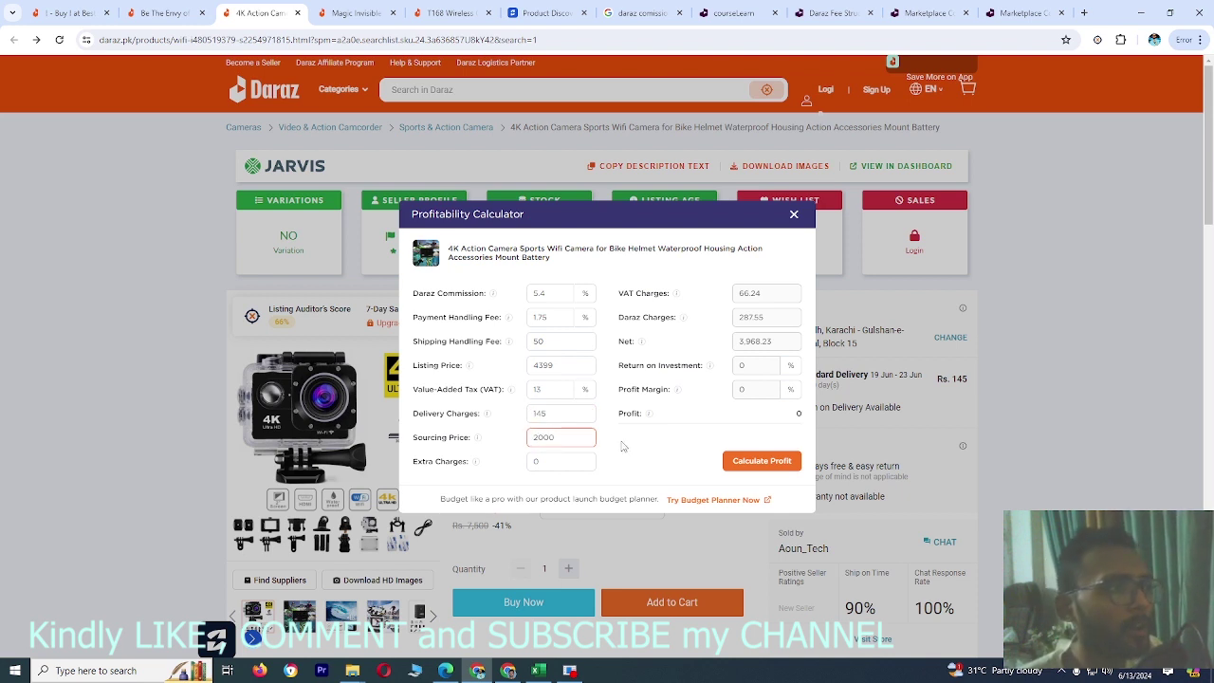
pyautogui.doubleClick(548, 465)
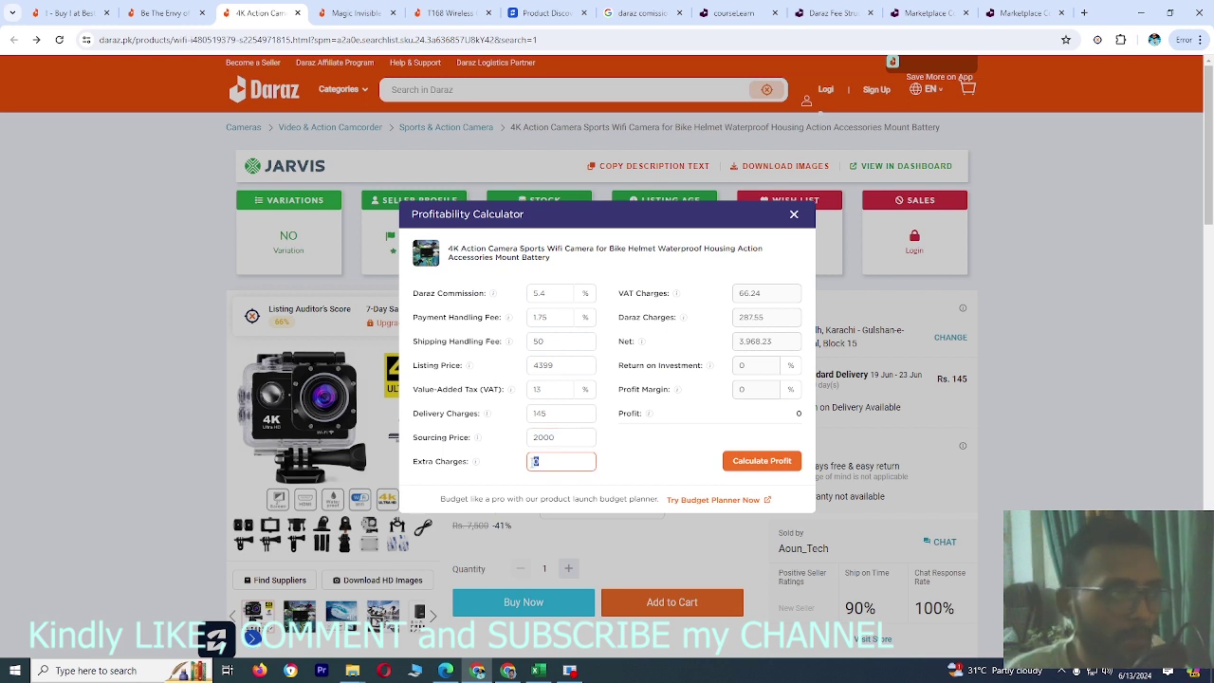
pyautogui.write('5')
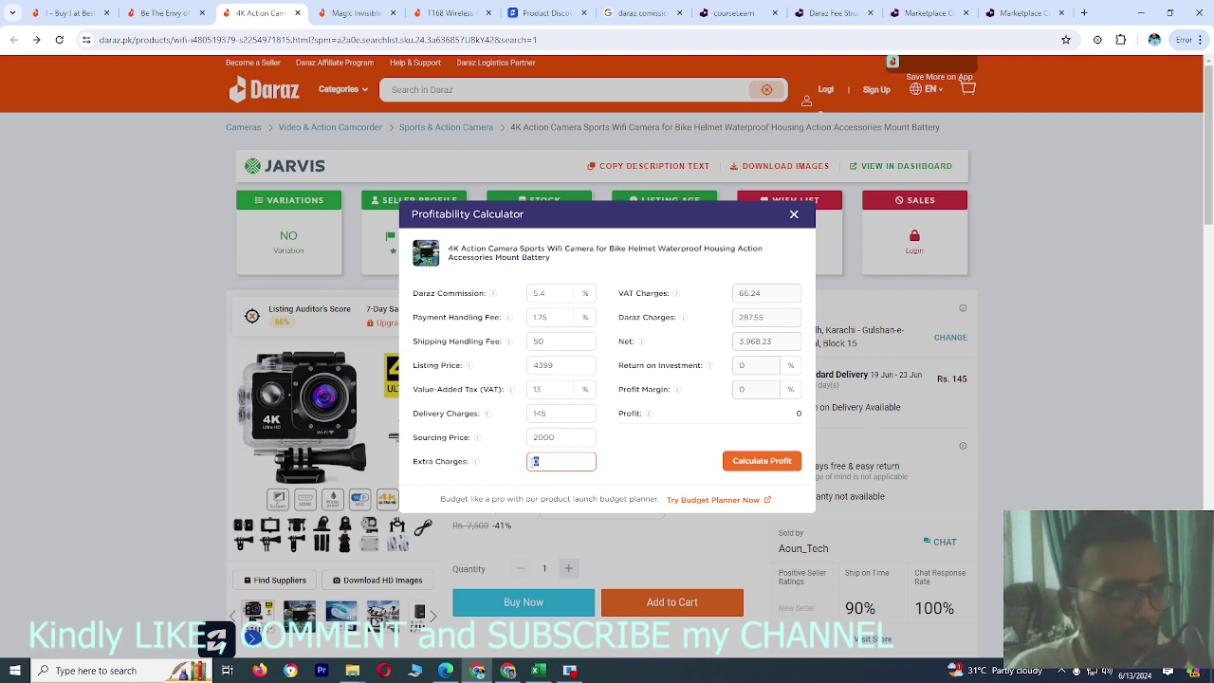
pyautogui.write('0')
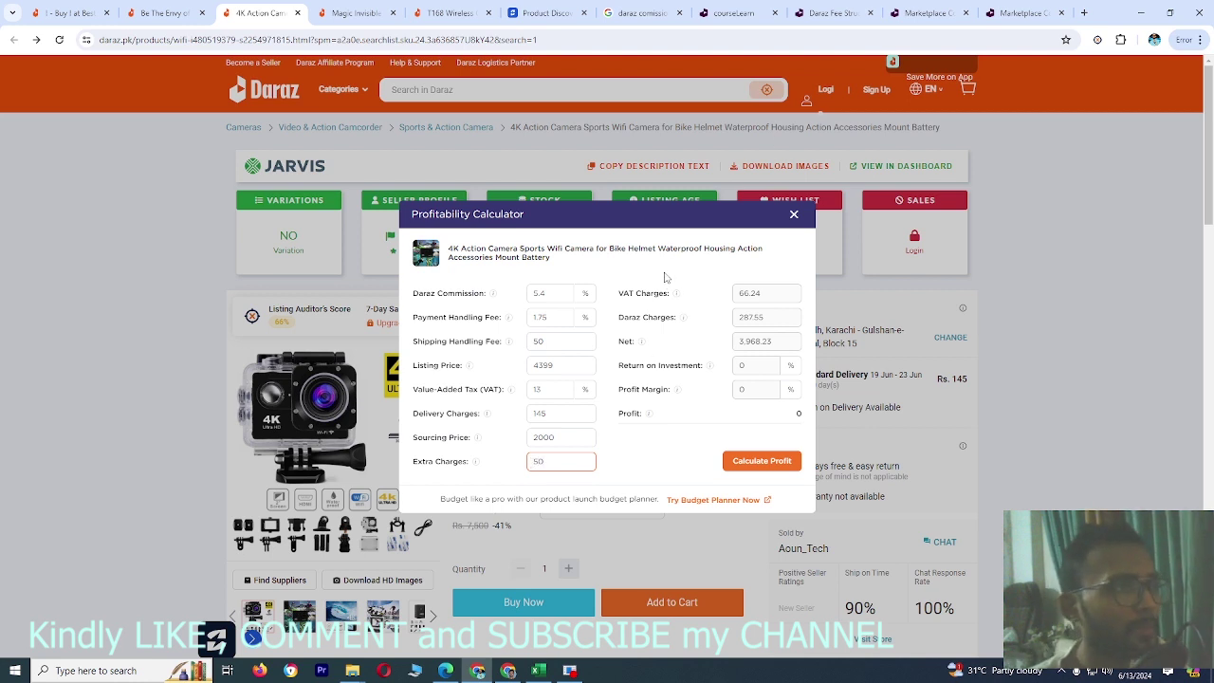
pyautogui.moveTo(676, 301)
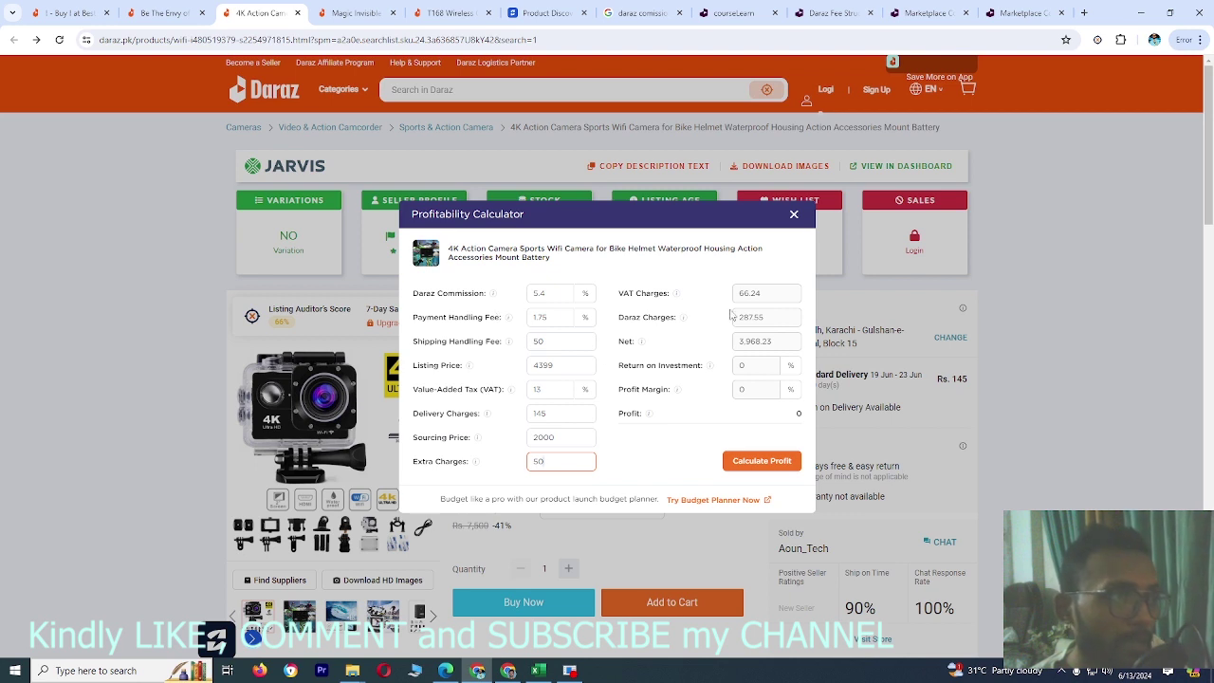
pyautogui.moveTo(685, 323)
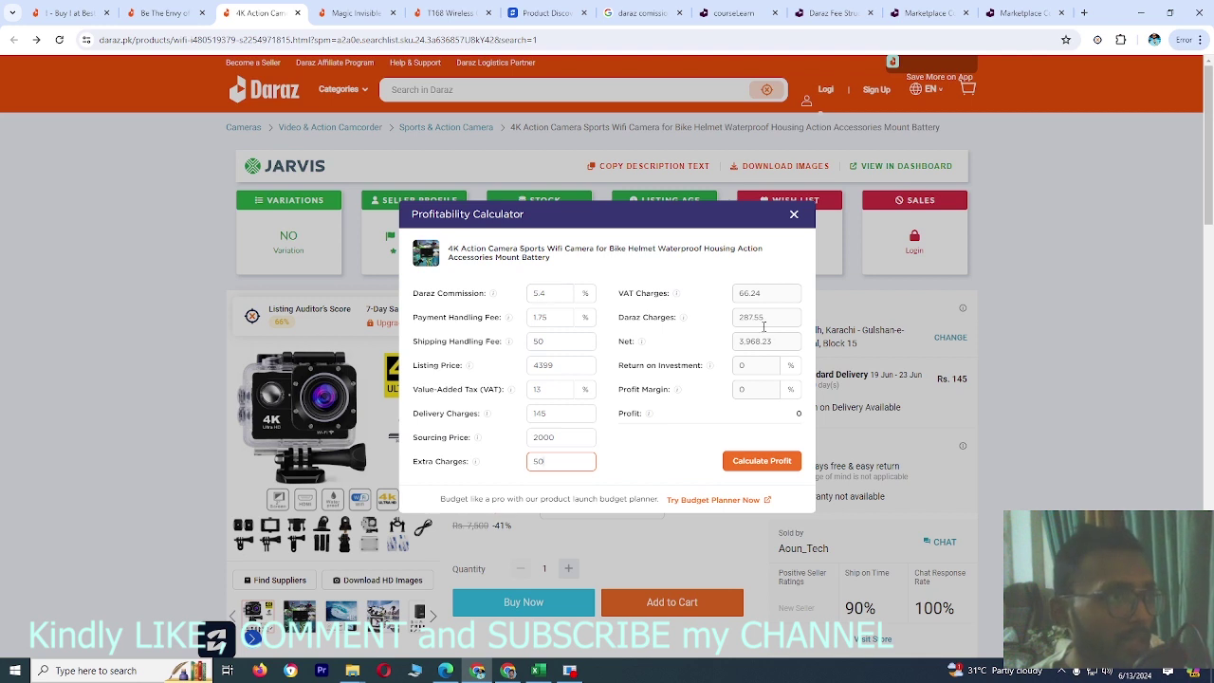
pyautogui.moveTo(642, 347)
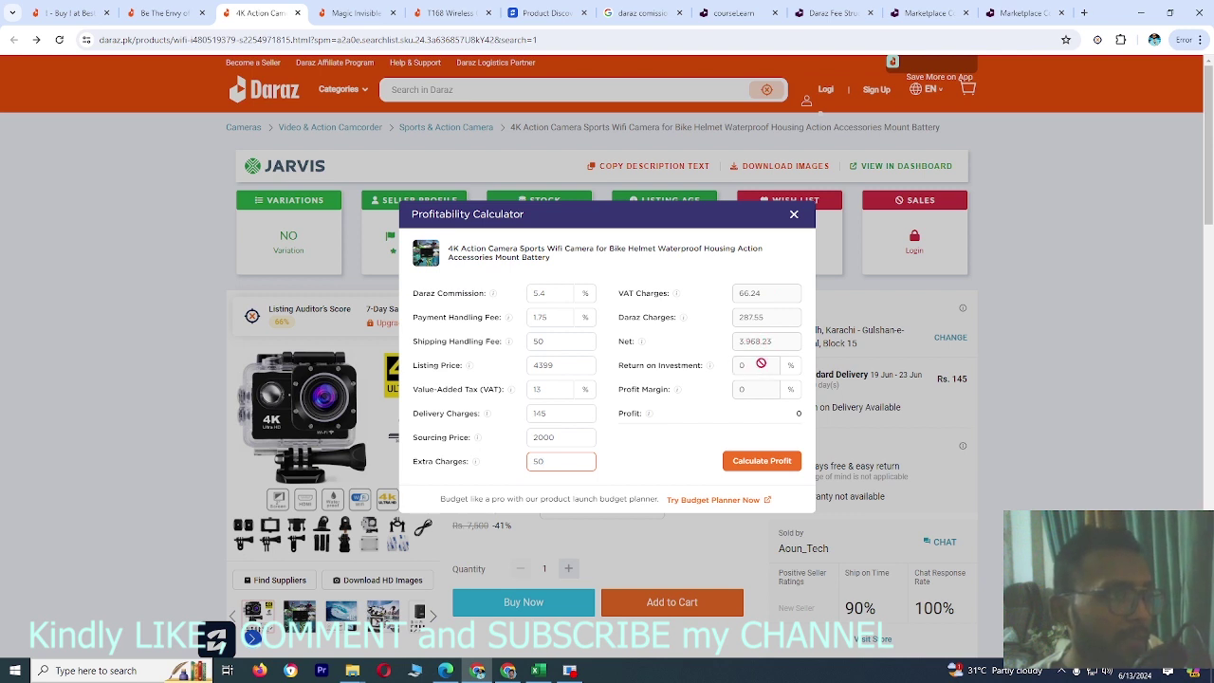
# Step: Calculate the action camera's profit, 1,918.23 at 43.61% margin, and close the calculator
pyautogui.click(746, 463)
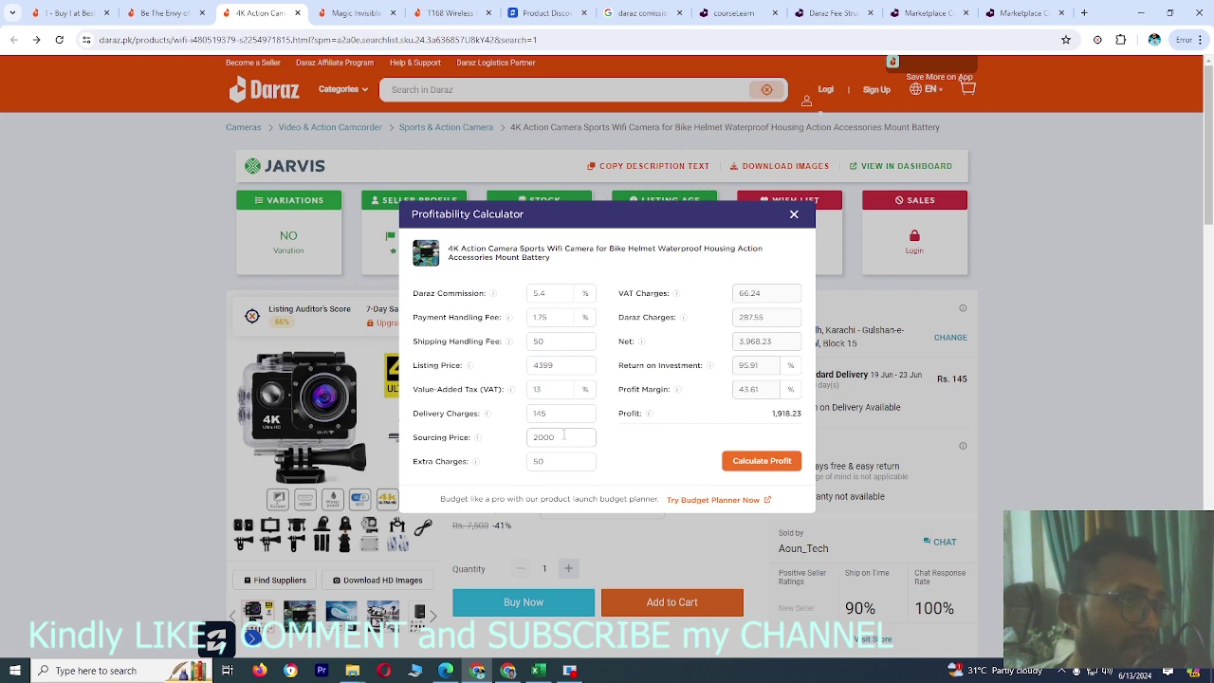
pyautogui.moveTo(771, 413); pyautogui.dragTo(802, 412)
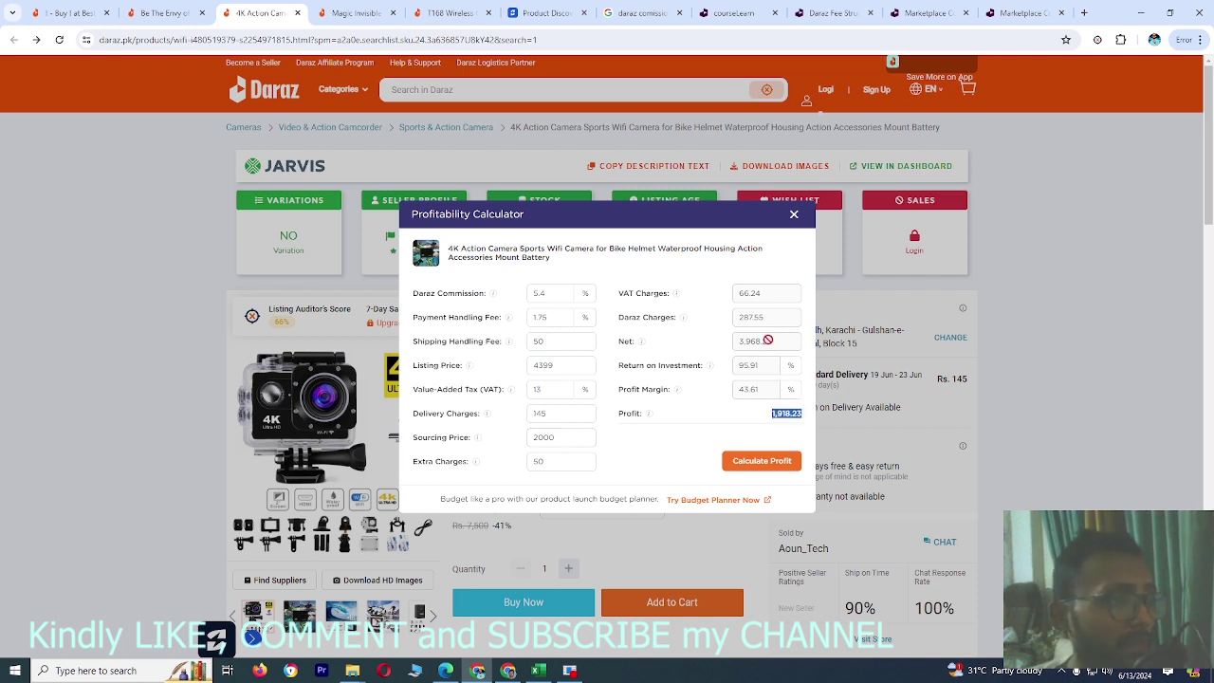
pyautogui.click(794, 214)
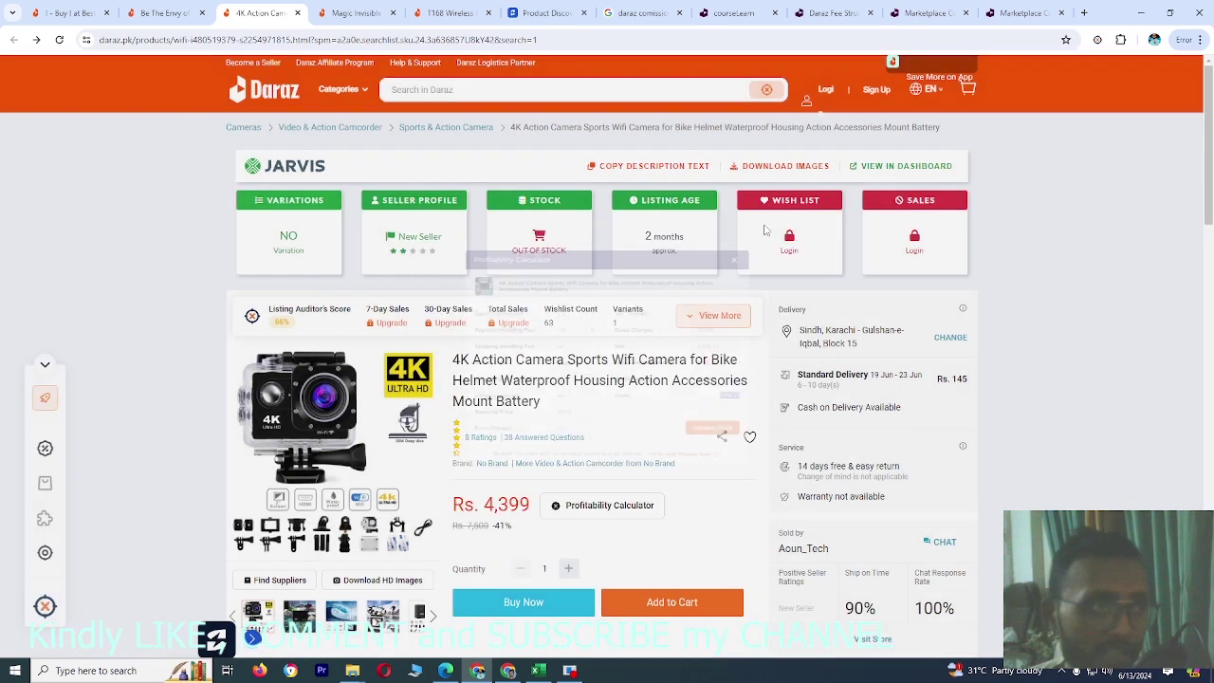
# Step: Bring up Excel's Commission Calculator Seller Calculation sheet, scrolled to the top
pyautogui.click(537, 671)
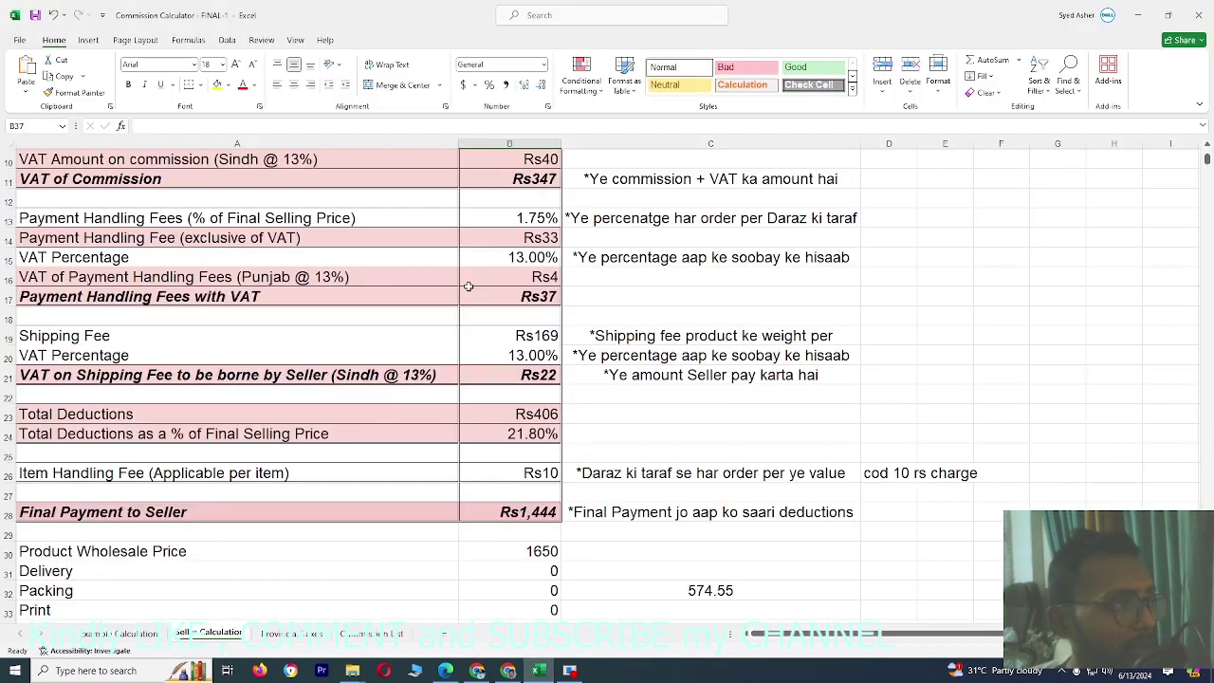
pyautogui.scroll(3, 379, 357)
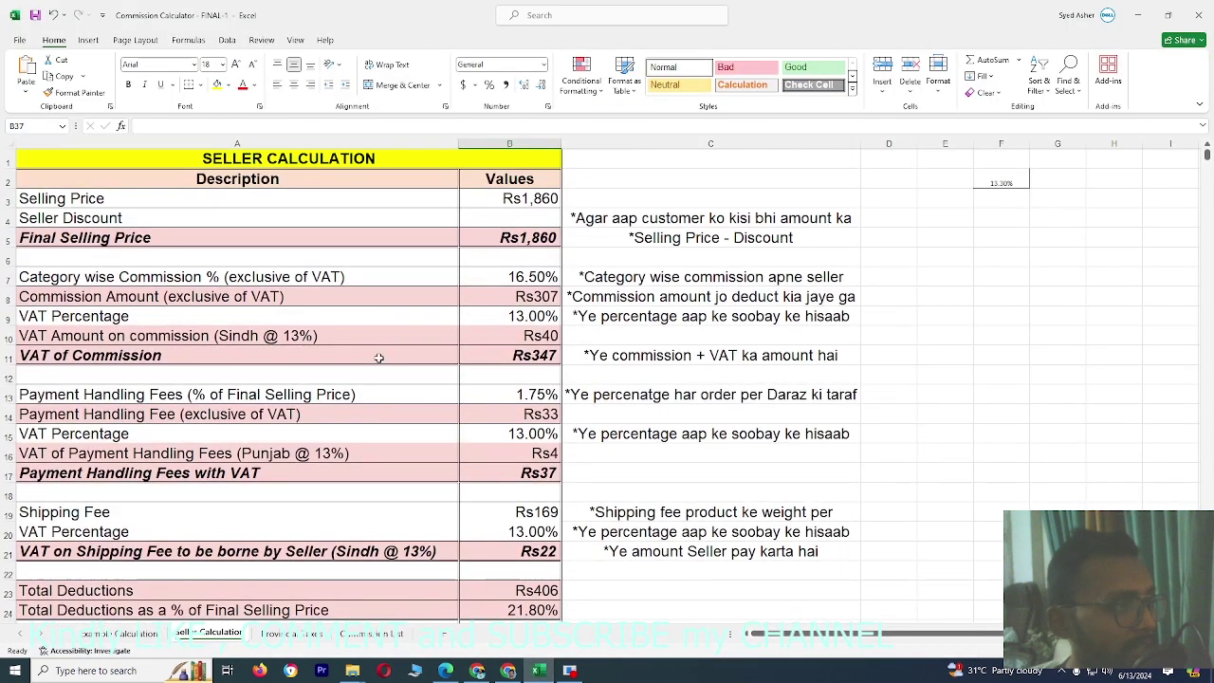
pyautogui.moveTo(445, 665)
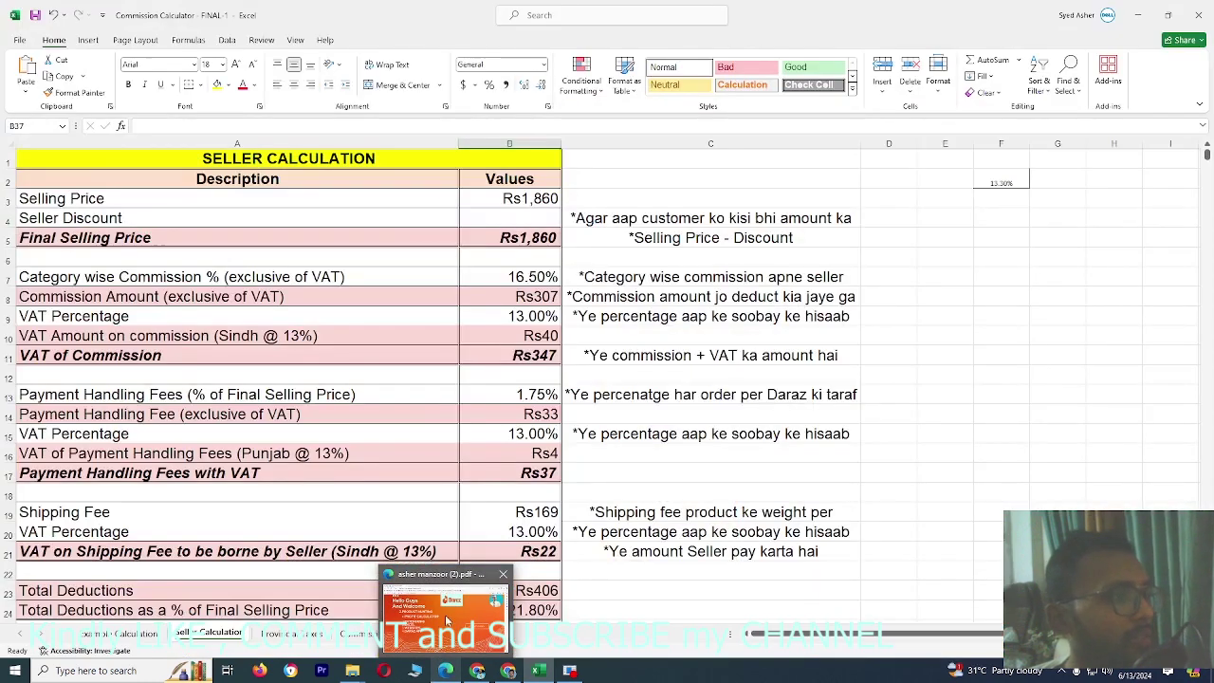
# Step: Return to the slides PDF in Edge and scroll back from page 10 to page 7
pyautogui.moveTo(444, 616)
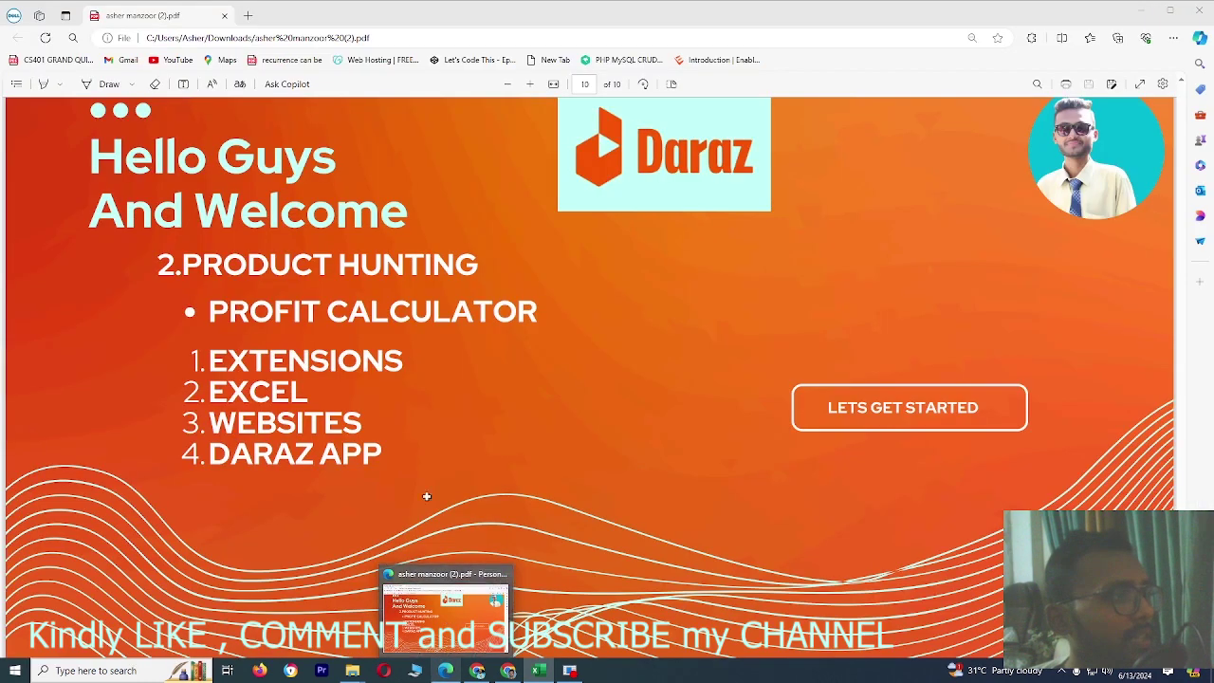
pyautogui.click(446, 612)
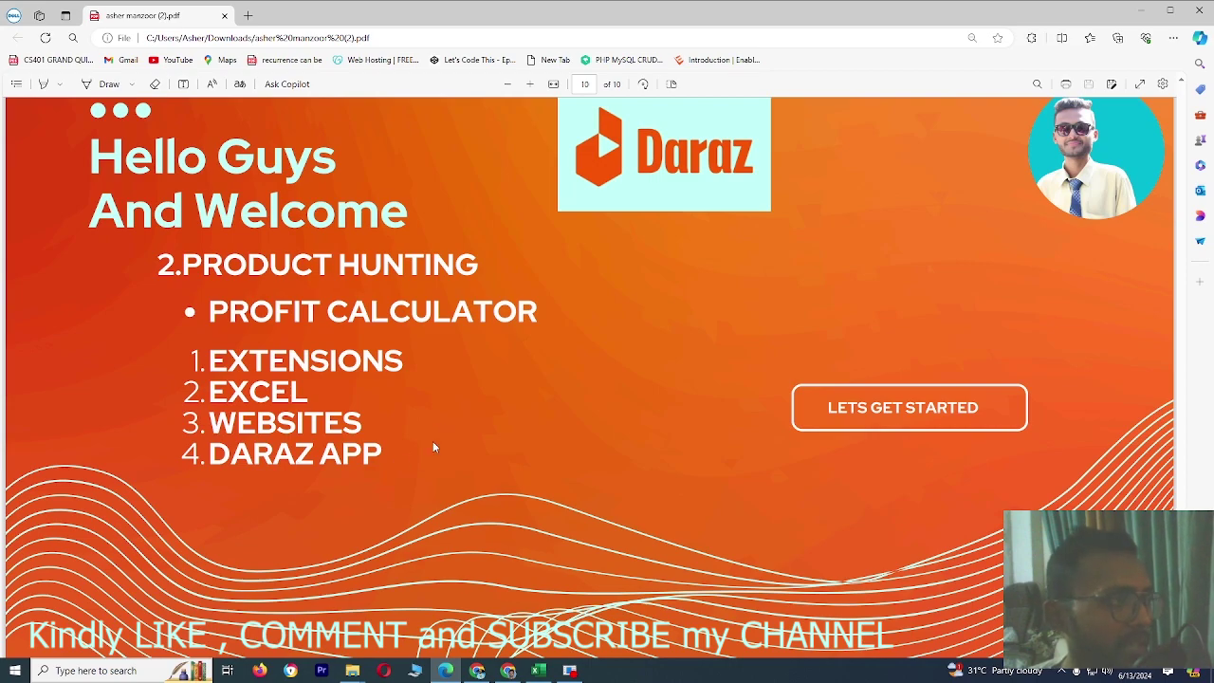
pyautogui.scroll(5, 433, 447)
pyautogui.scroll(5, 432, 447)
pyautogui.scroll(5, 432, 446)
# Step: Highlight the FLASH SALES–RANDOM SYMBOL (*!) bullets, then FACEBOOK GROUP through INFLUENCER MARKETING
pyautogui.scroll(5, 432, 447)
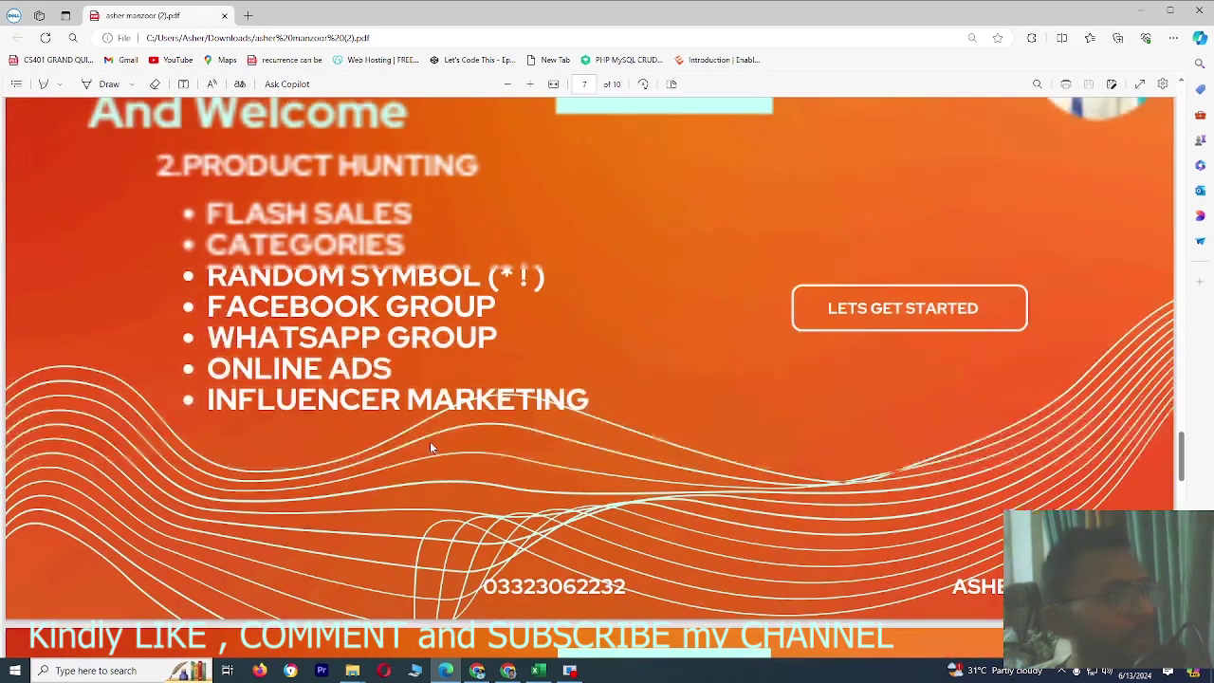
pyautogui.scroll(3, 430, 446)
pyautogui.scroll(-2, 429, 446)
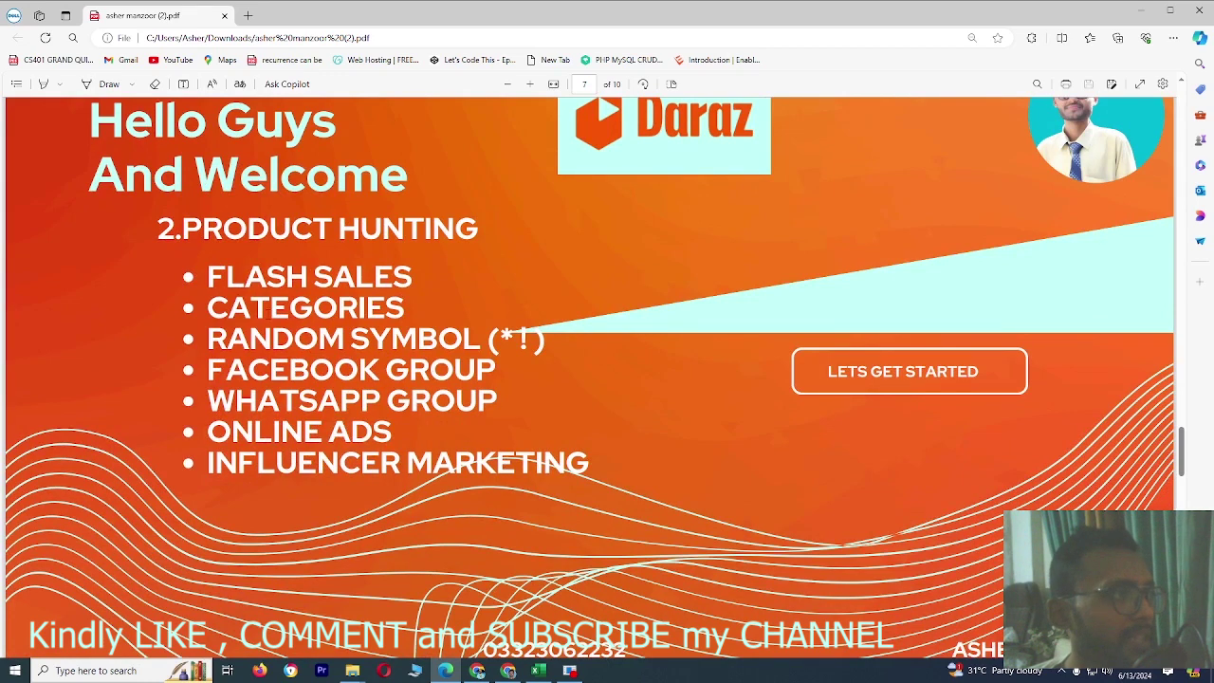
pyautogui.moveTo(206, 276); pyautogui.dragTo(569, 348)
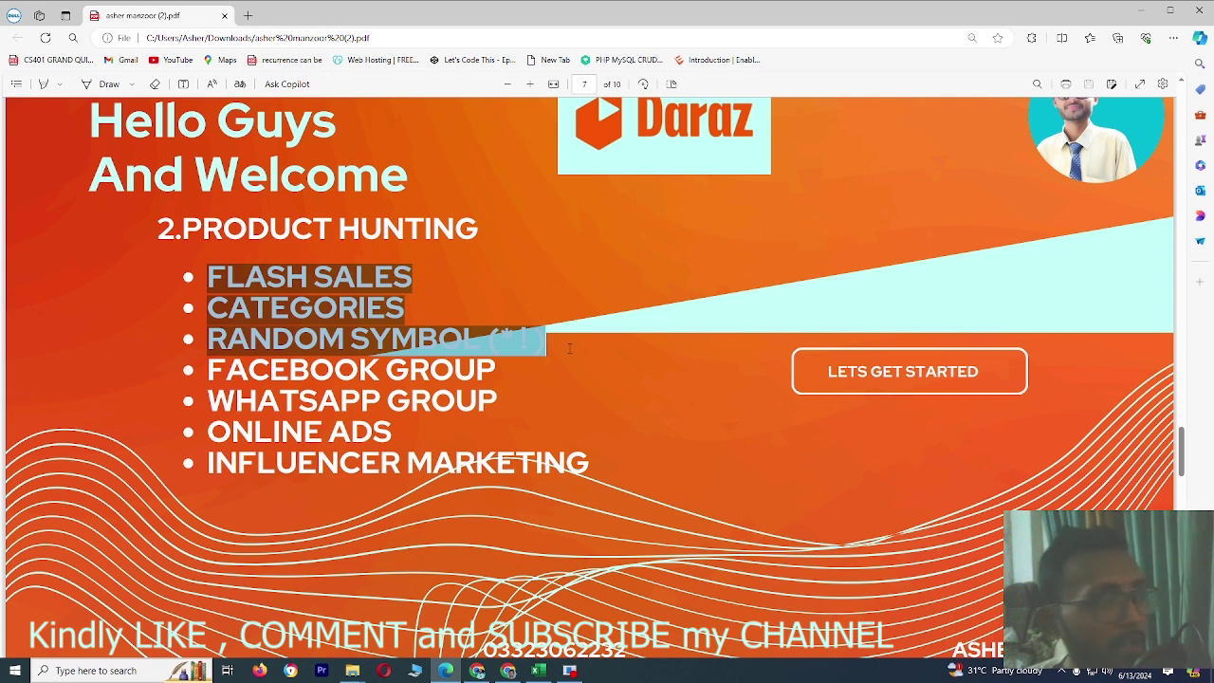
pyautogui.moveTo(570, 349); pyautogui.dragTo(569, 348)
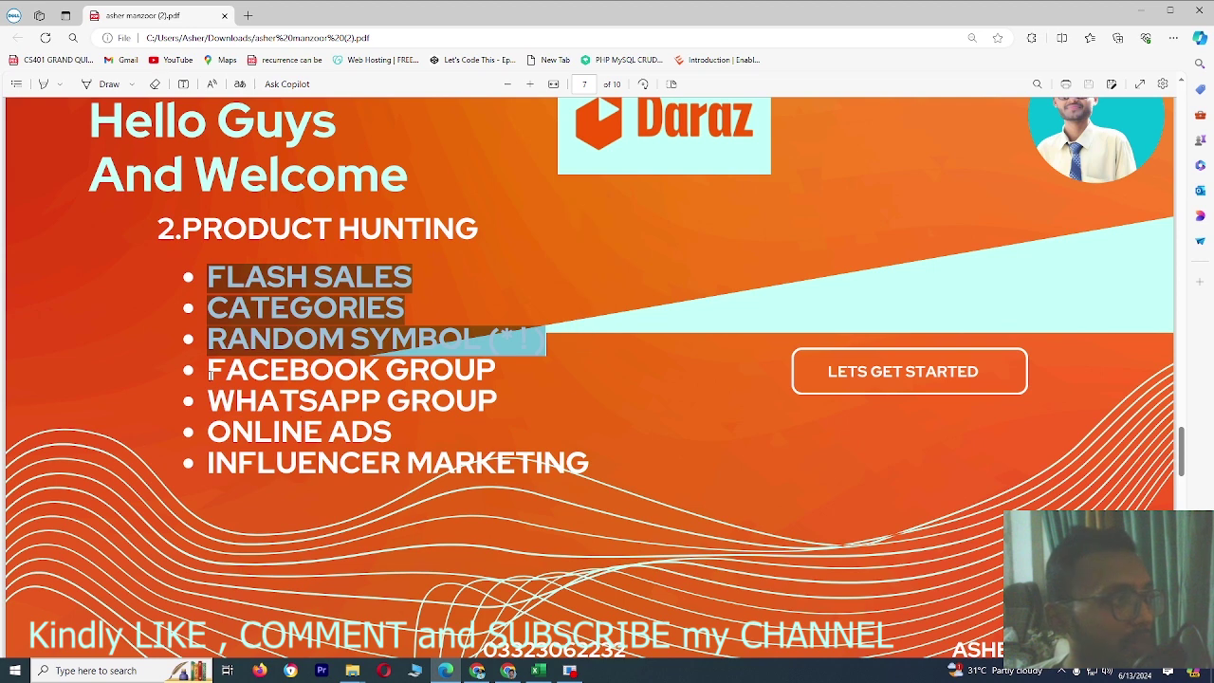
pyautogui.moveTo(205, 360); pyautogui.dragTo(650, 476)
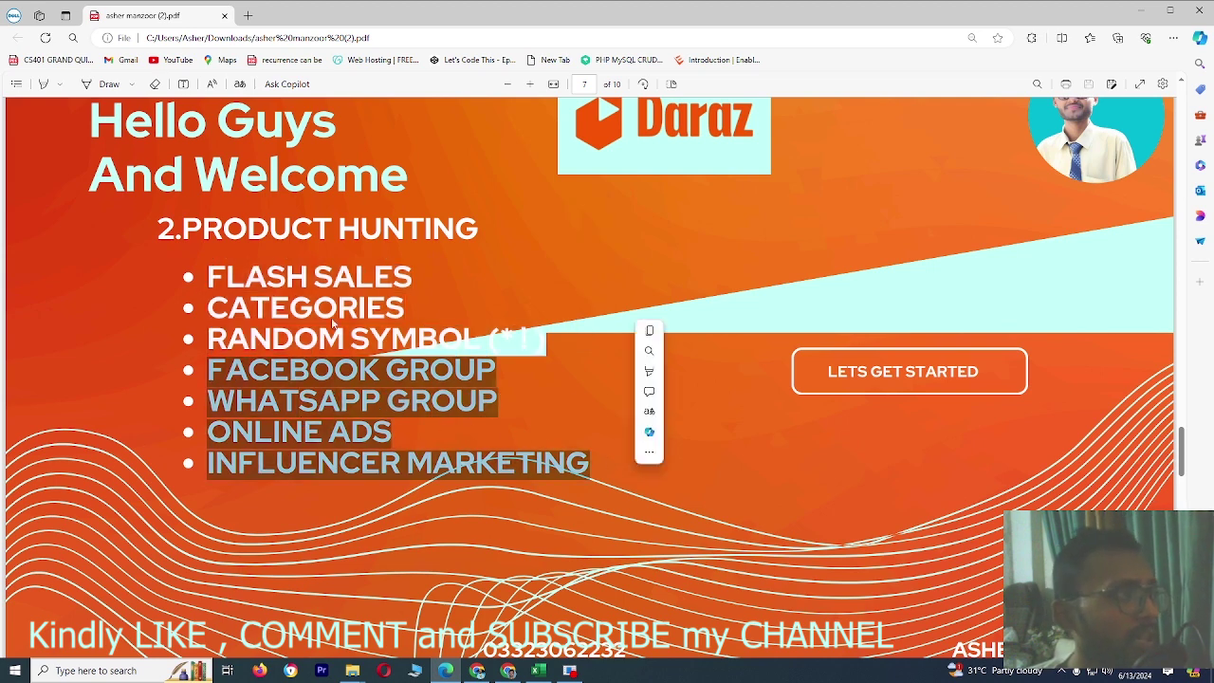
# Step: Re-select the bullet groups, ending with FLASH SALES through RANDOM SYMBOL (*!) highlighted
pyautogui.moveTo(205, 270)
pyautogui.mouseDown()
pyautogui.moveTo(541, 347)
pyautogui.moveTo(518, 353)
pyautogui.mouseUp()
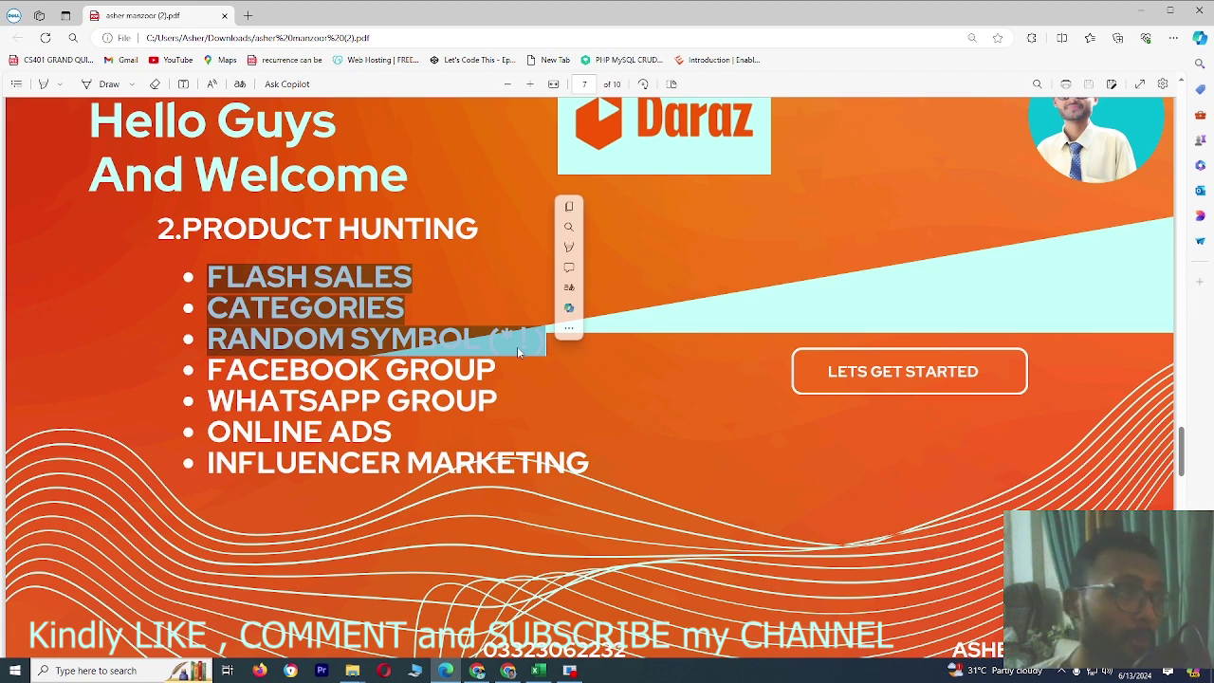
pyautogui.moveTo(208, 370); pyautogui.dragTo(629, 474)
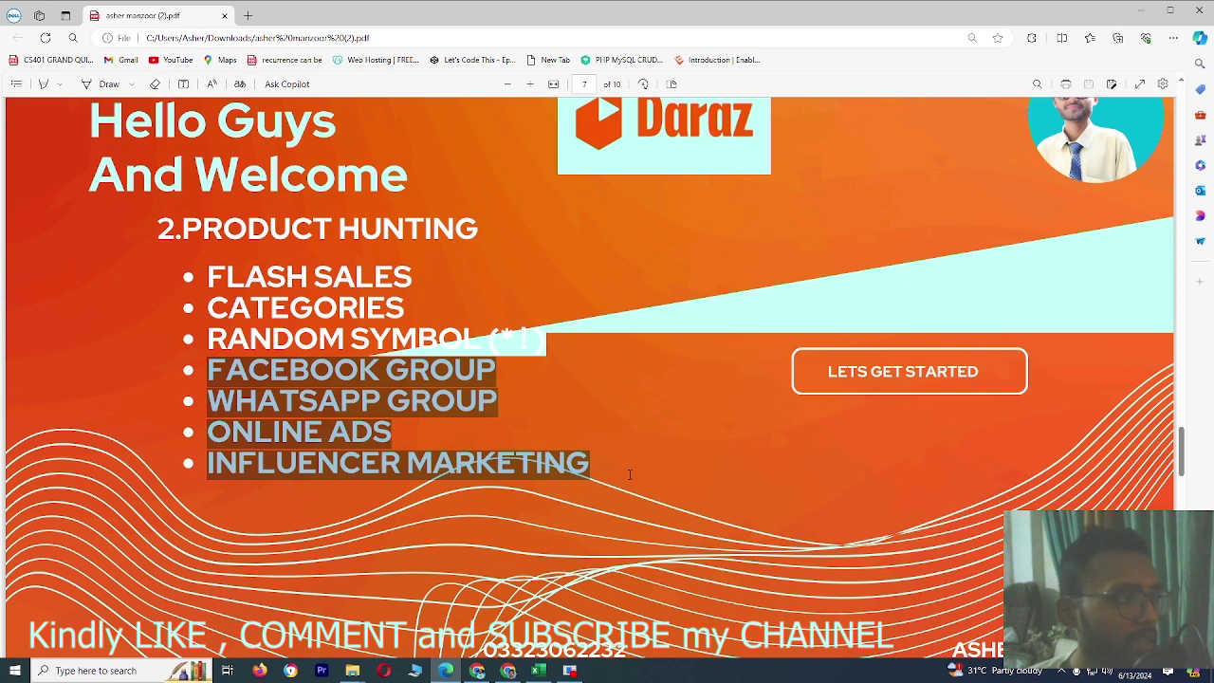
pyautogui.moveTo(629, 474); pyautogui.dragTo(627, 480)
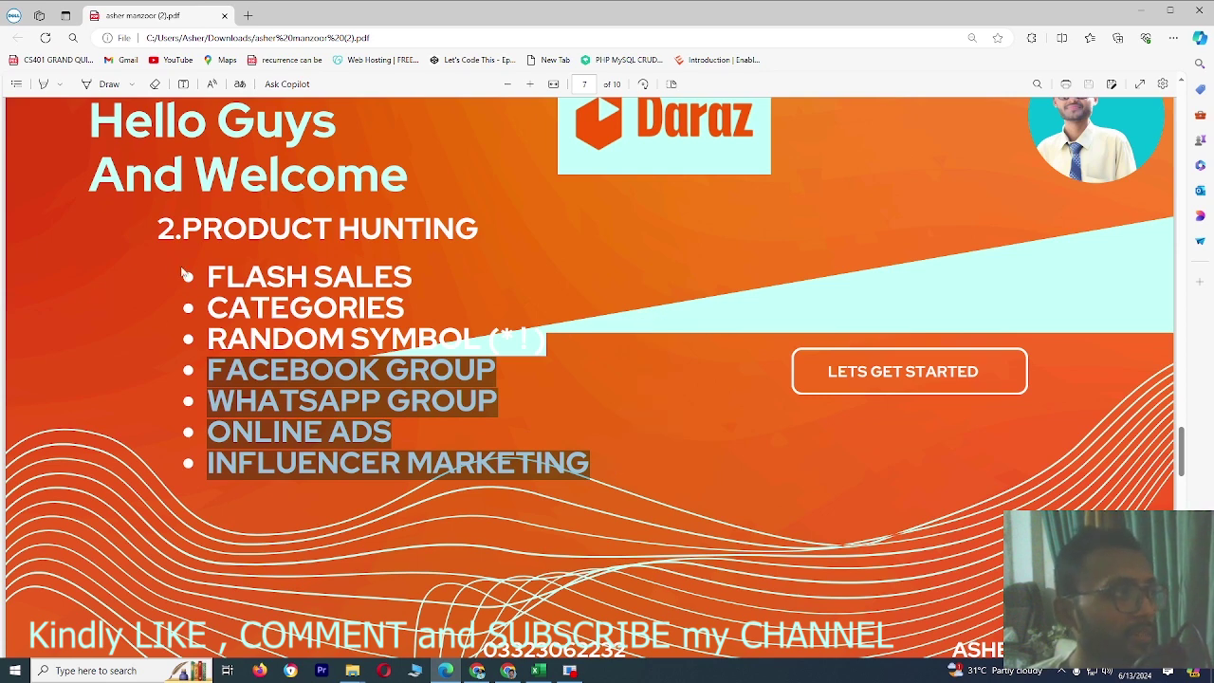
pyautogui.moveTo(206, 275); pyautogui.dragTo(558, 347)
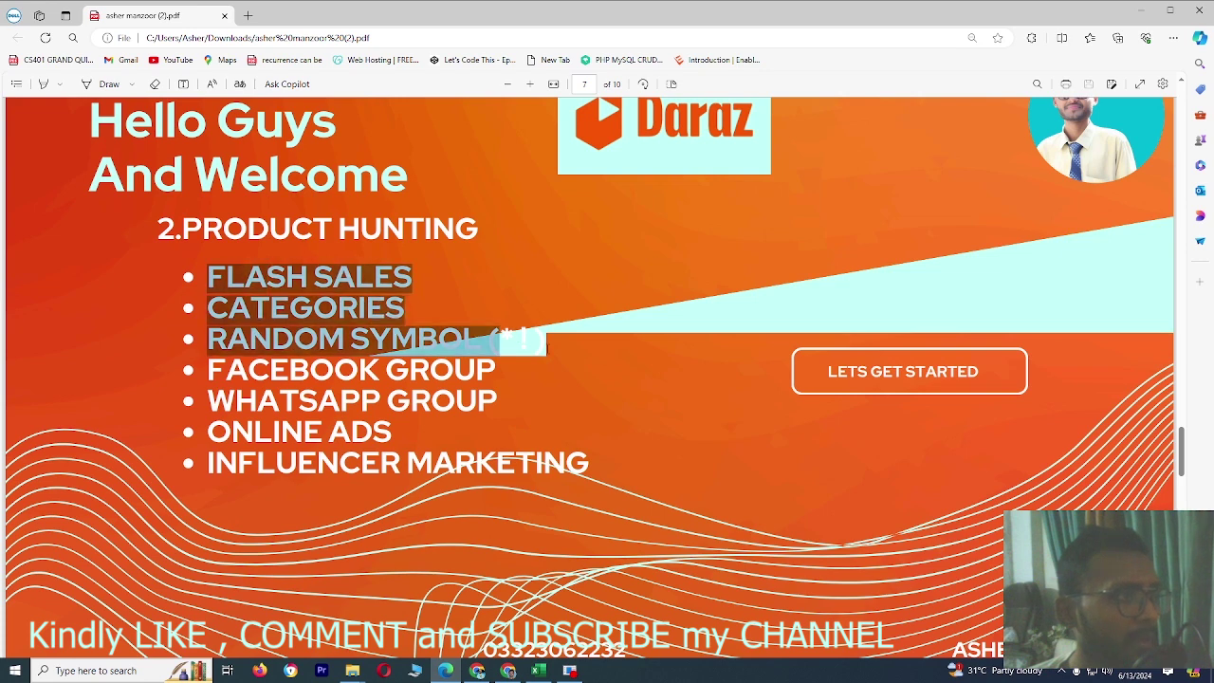
pyautogui.moveTo(211, 277); pyautogui.dragTo(585, 361)
pyautogui.click(304, 353)
pyautogui.moveTo(206, 358); pyautogui.dragTo(623, 466)
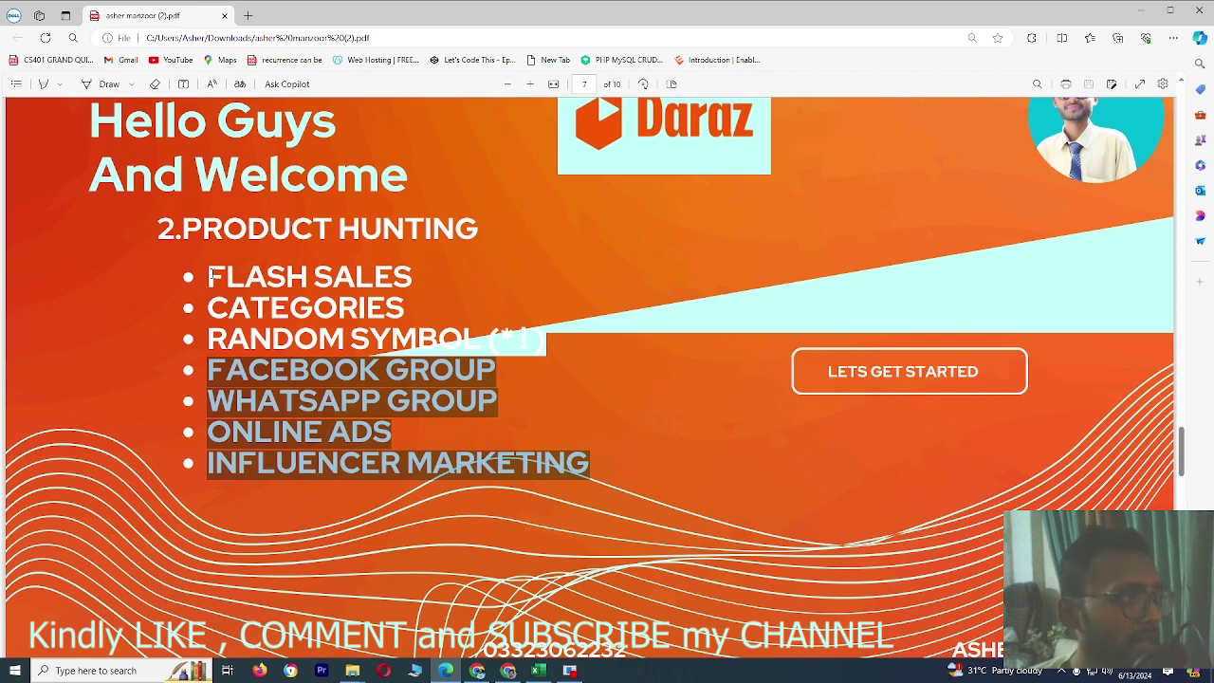
pyautogui.moveTo(210, 276); pyautogui.dragTo(546, 343)
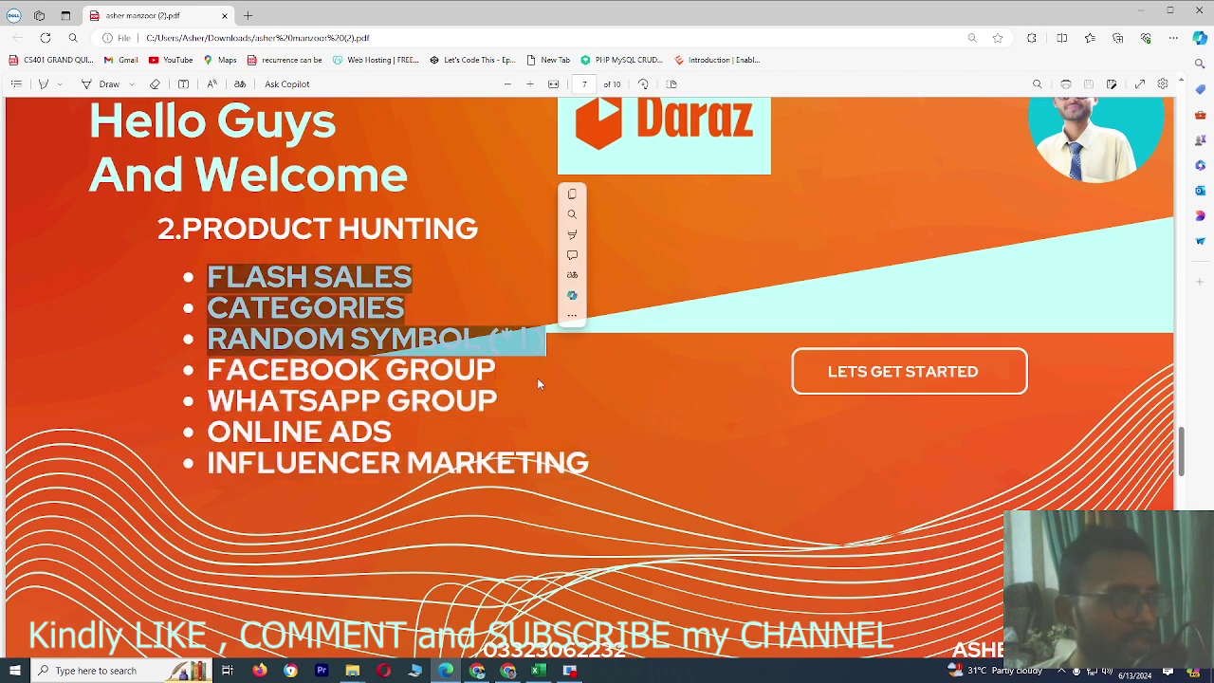